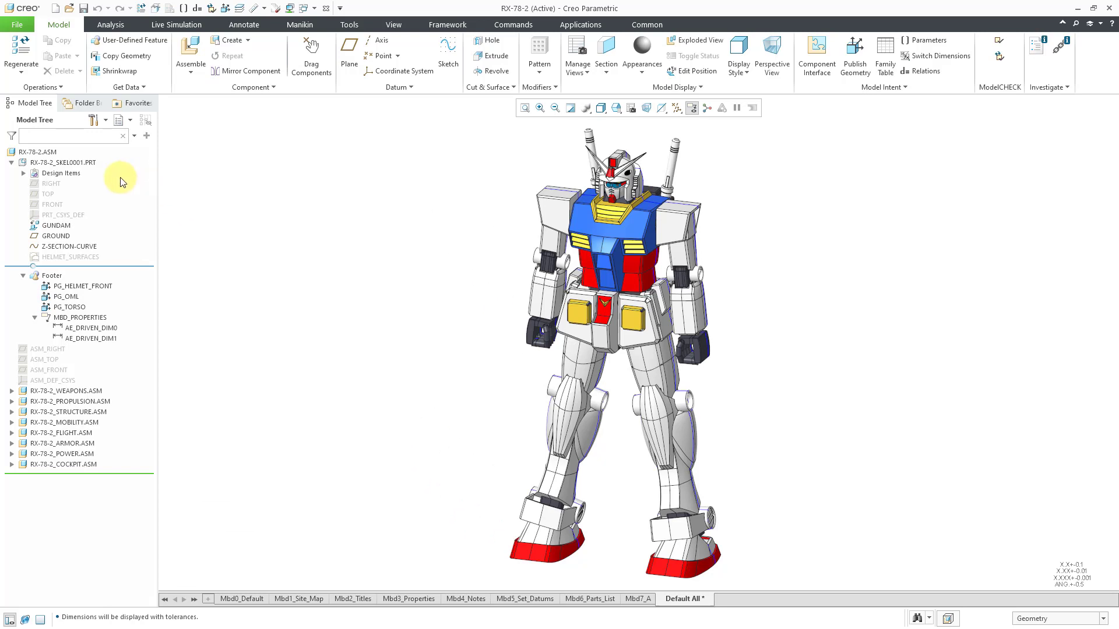
Select RX-78-2_SKEL0001.PRT in the RX-78-2 assembly's Model Tree
{"action": "left_click", "coordinate": [87, 165]}
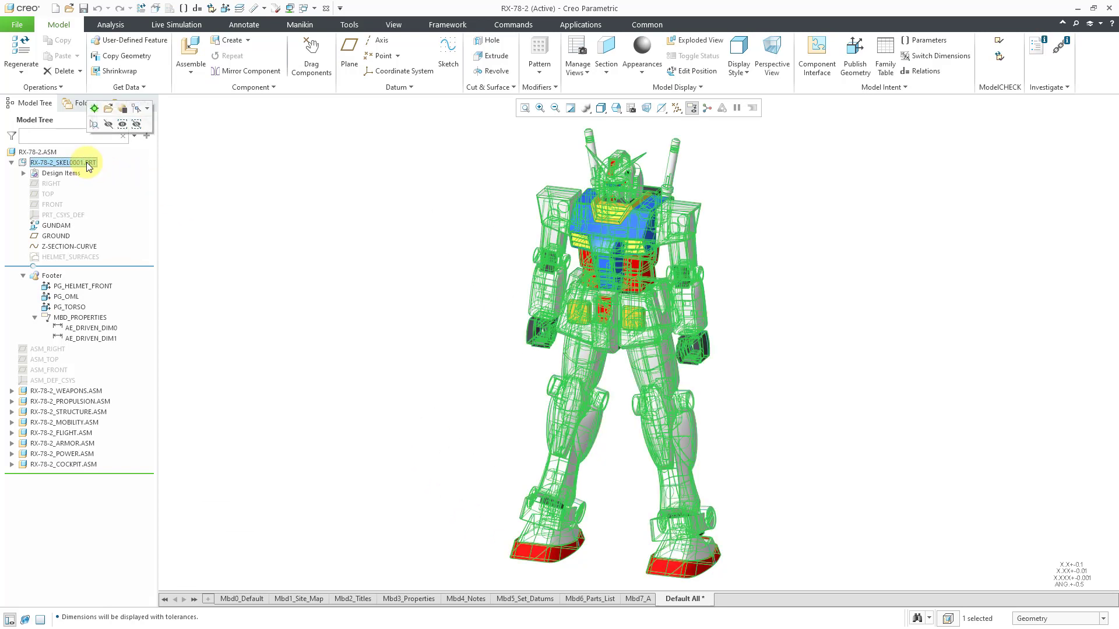
Open RX-78-2_SKEL0001.PRT in its own window and expand Design Items and Bodies (47)
{"action": "left_click", "coordinate": [108, 115]}
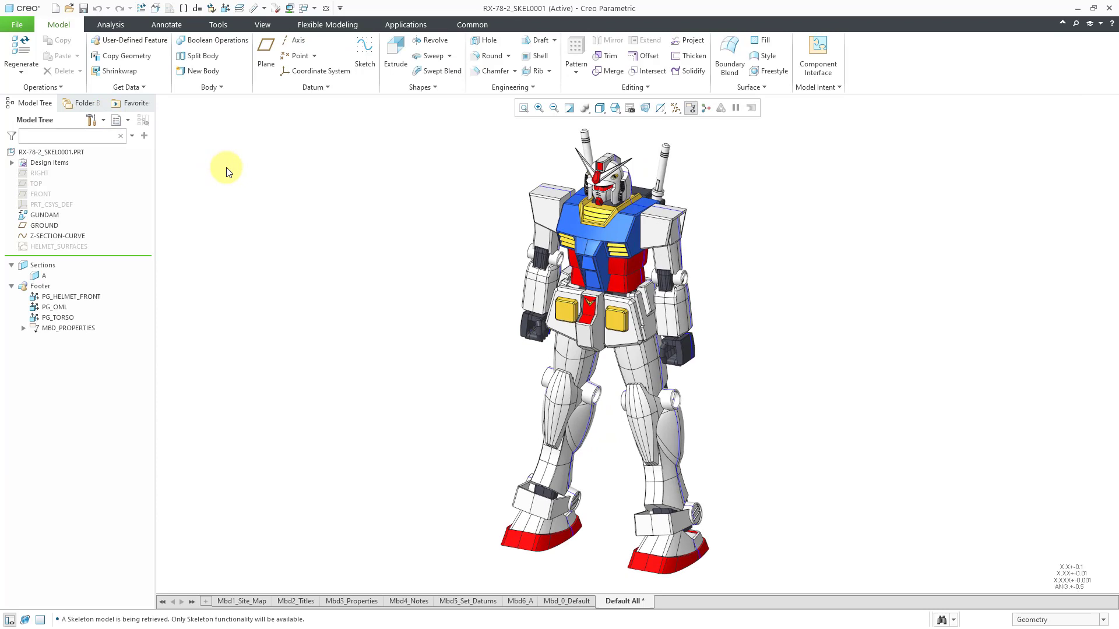
{"action": "left_click", "coordinate": [11, 164]}
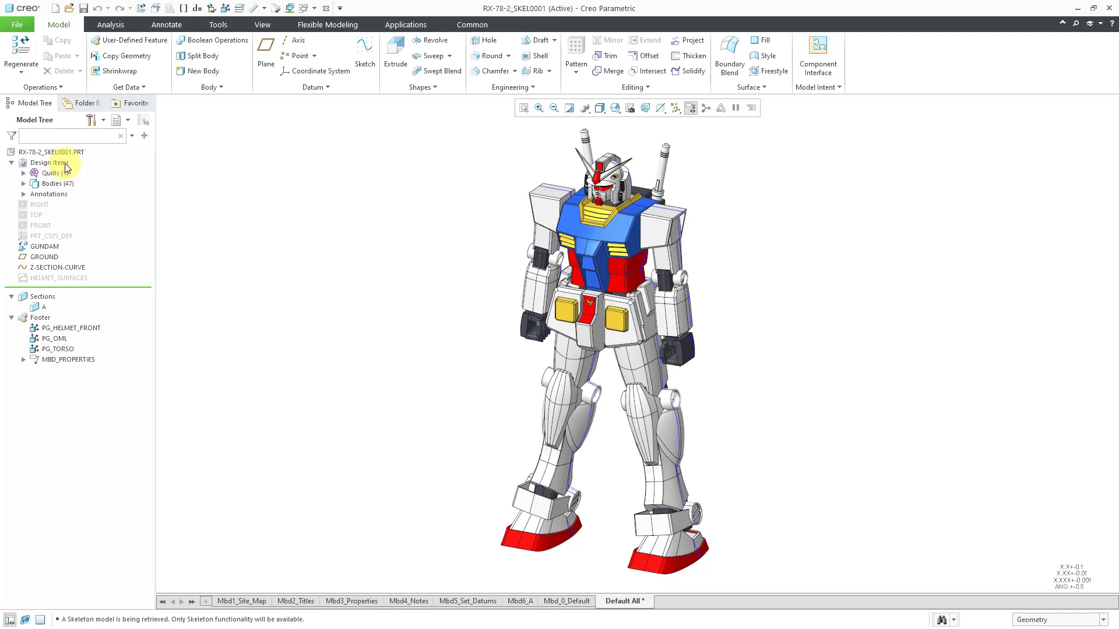
{"action": "left_click", "coordinate": [23, 184]}
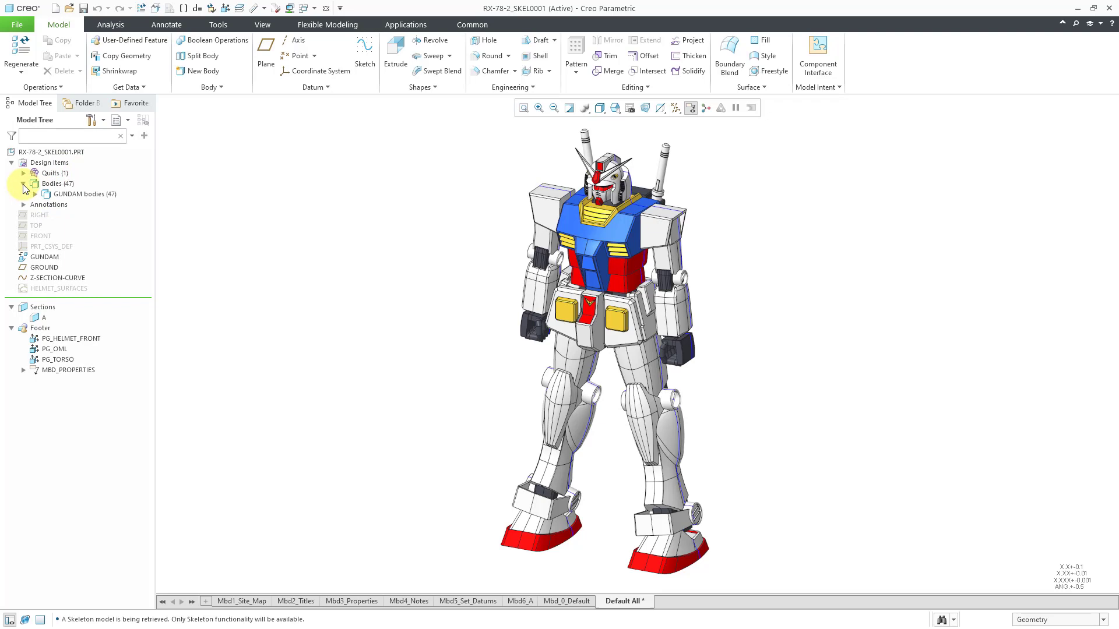
{"action": "left_click", "coordinate": [78, 195]}
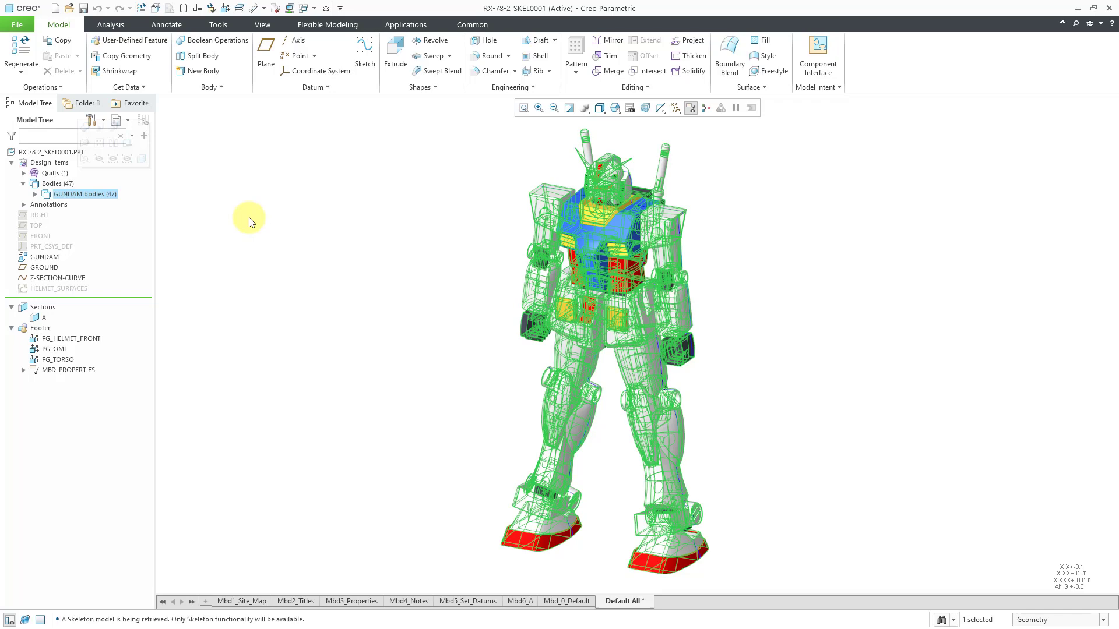
{"action": "left_click", "coordinate": [249, 222]}
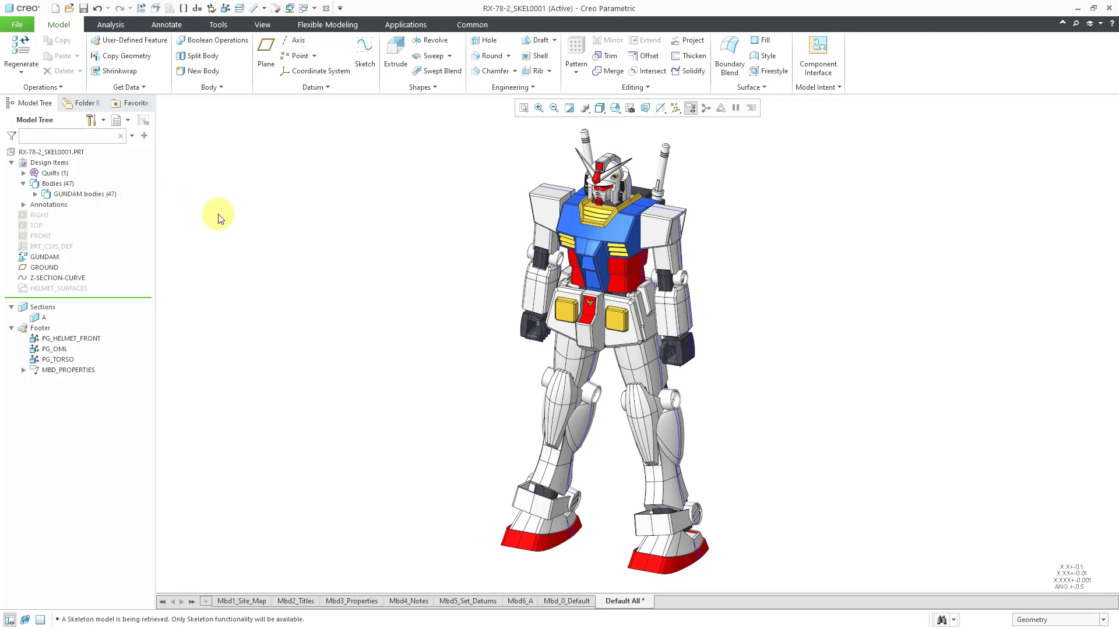
Hide the GUNDAM bodies and turn on datum plane display to reveal GROUND
{"action": "left_click", "coordinate": [99, 194]}
{"action": "left_click", "coordinate": [121, 152]}
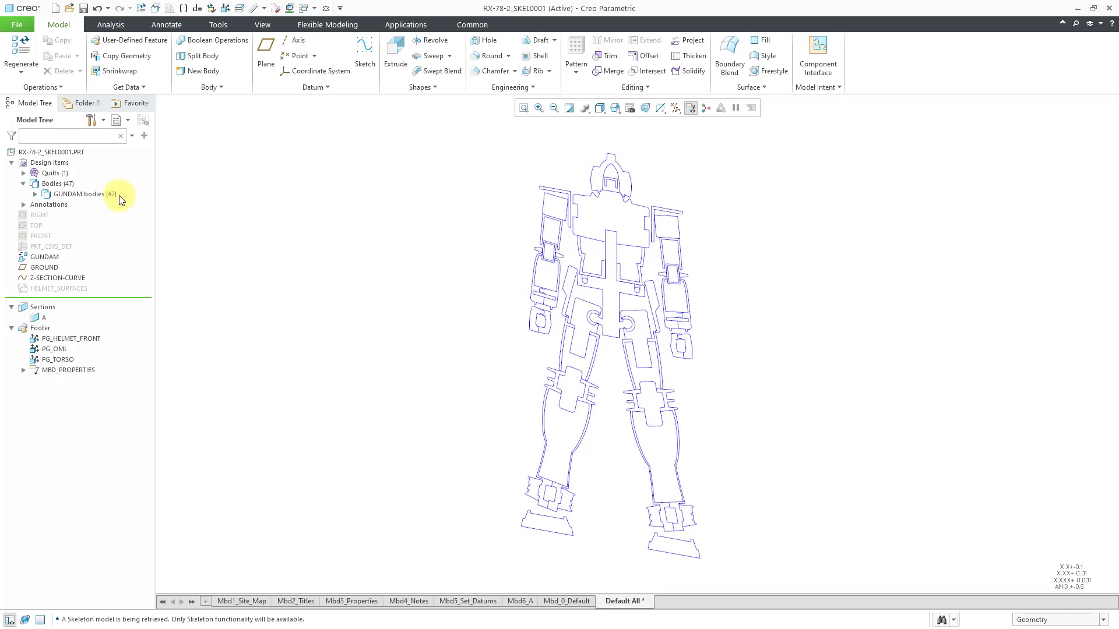
{"action": "left_click", "coordinate": [675, 108]}
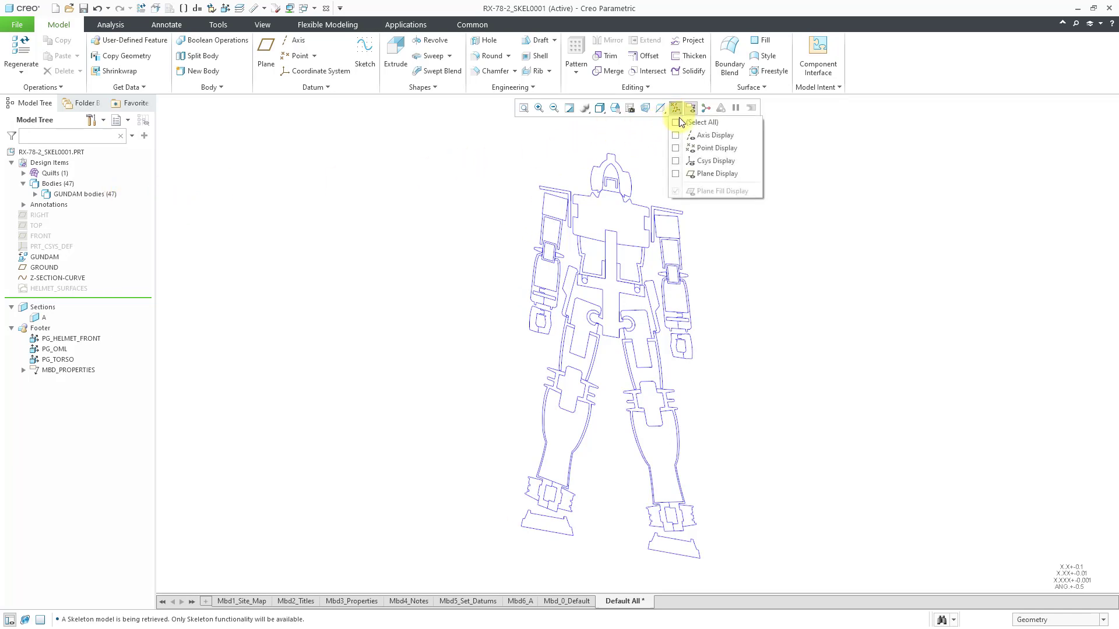
{"action": "left_click", "coordinate": [710, 174]}
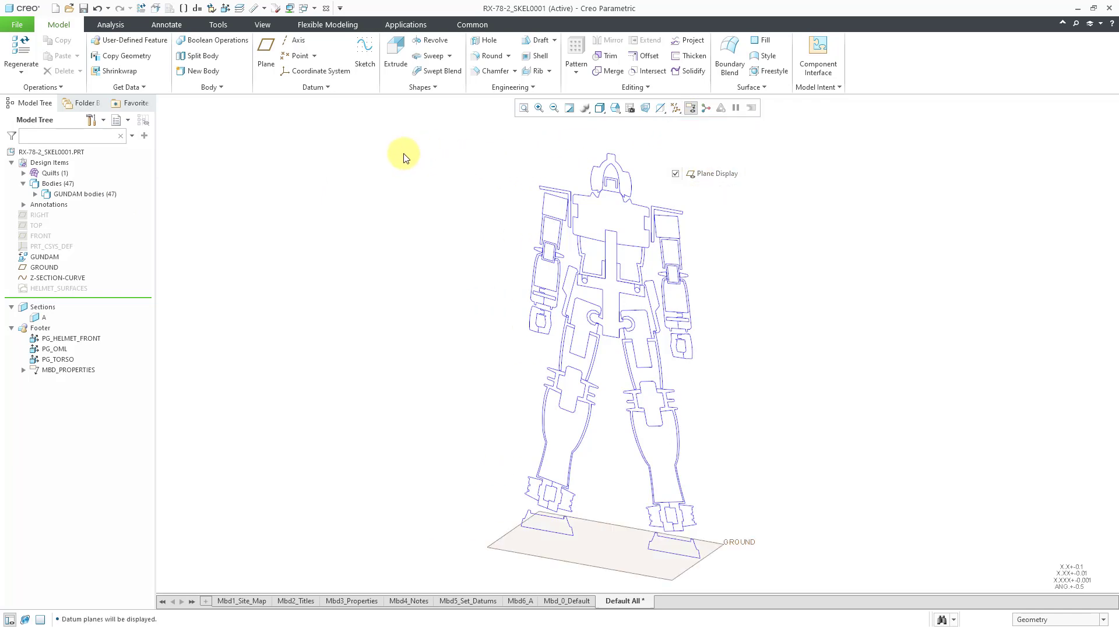
Show the GUNDAM bodies again and switch to the Mbd3_Properties combined state
{"action": "left_click", "coordinate": [80, 194]}
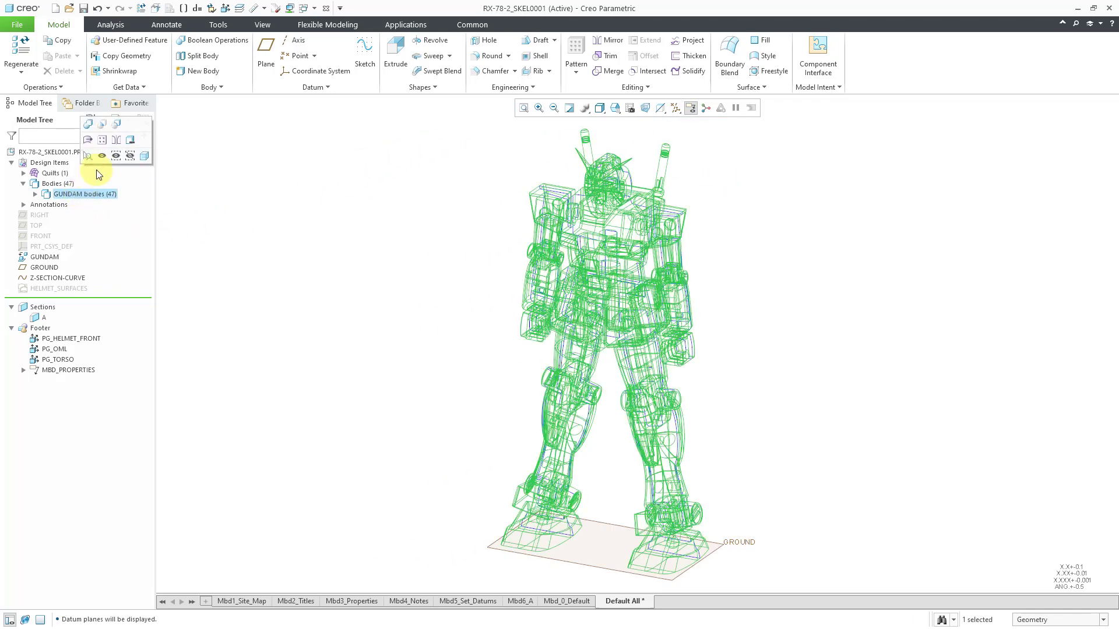
{"action": "left_click", "coordinate": [101, 156]}
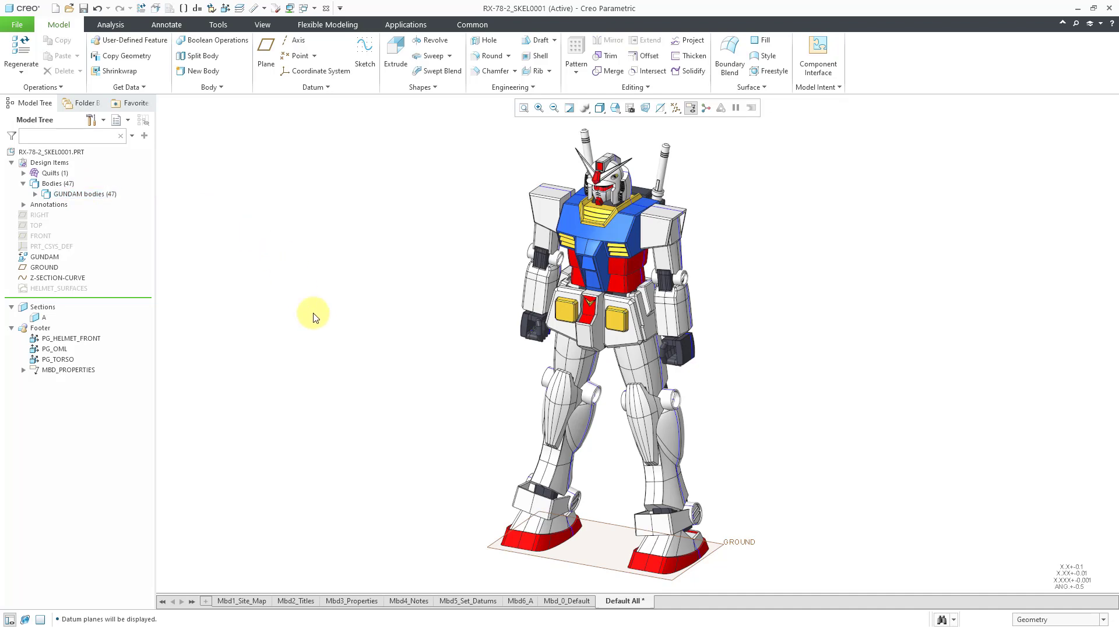
{"action": "left_click", "coordinate": [368, 604]}
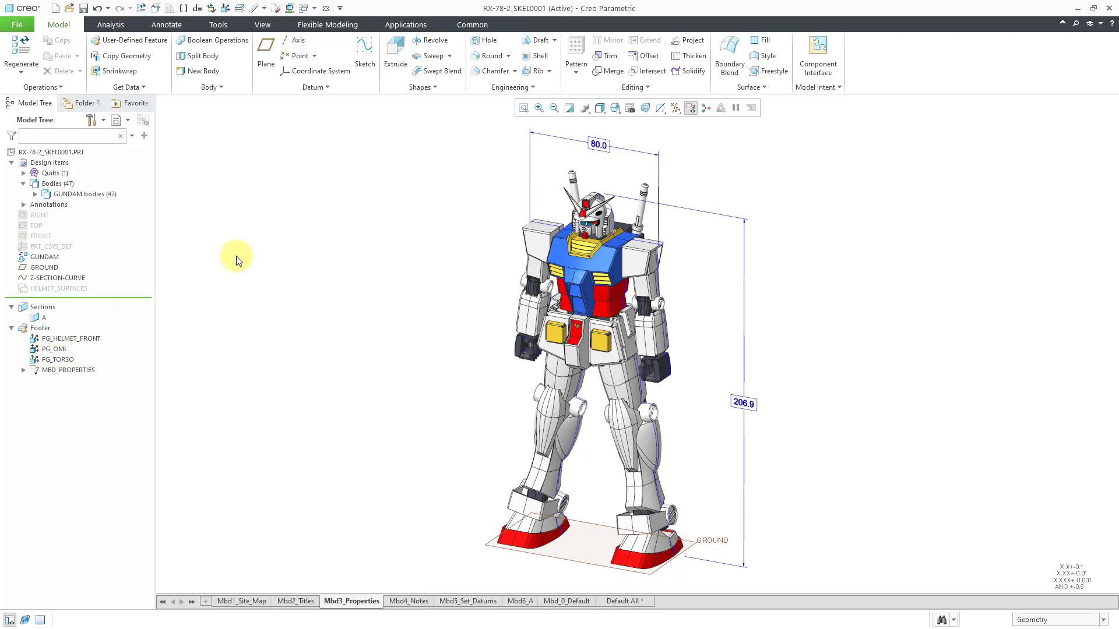
Return to the RX-78-2.ASM window and activate the RX-78-2_STRUCTURE.ASM sub-assembly
{"action": "left_click", "coordinate": [312, 8]}
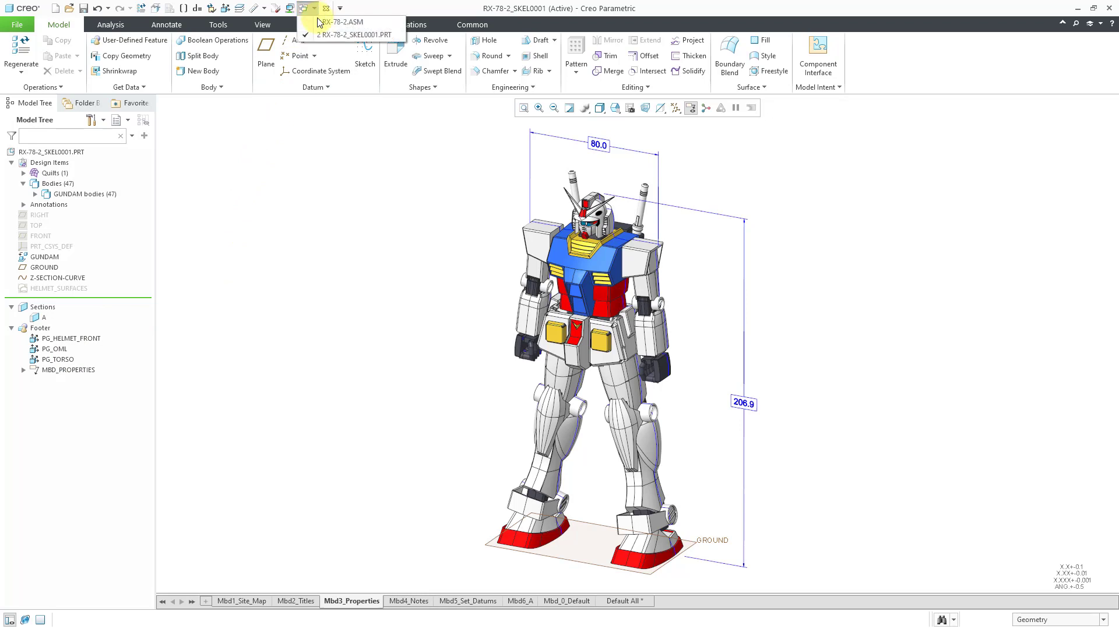
{"action": "left_click", "coordinate": [340, 22]}
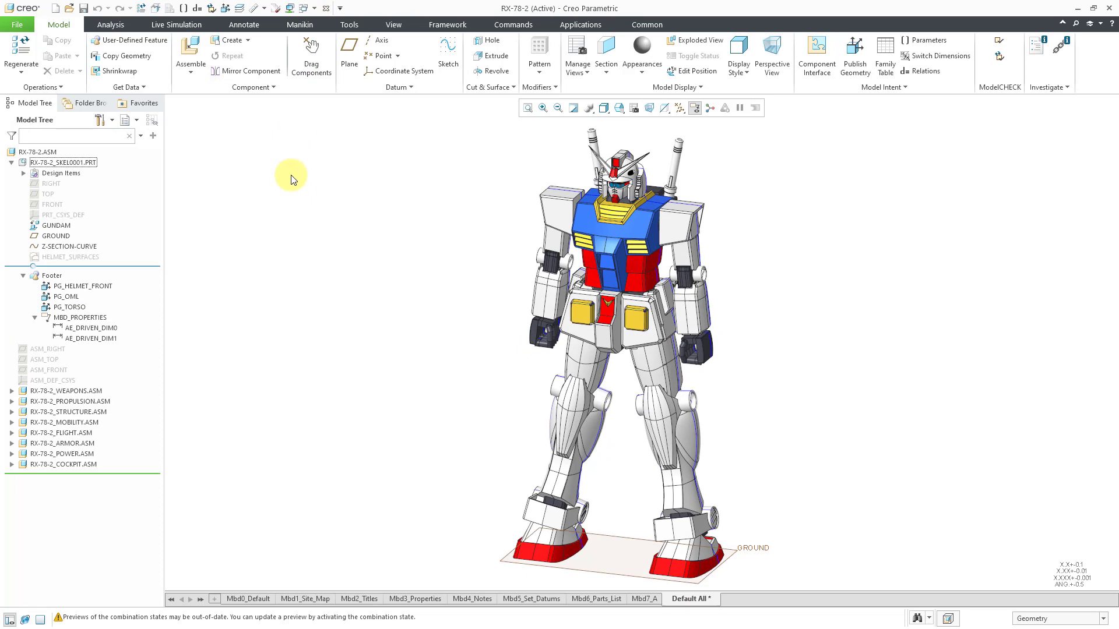
{"action": "left_click", "coordinate": [13, 412]}
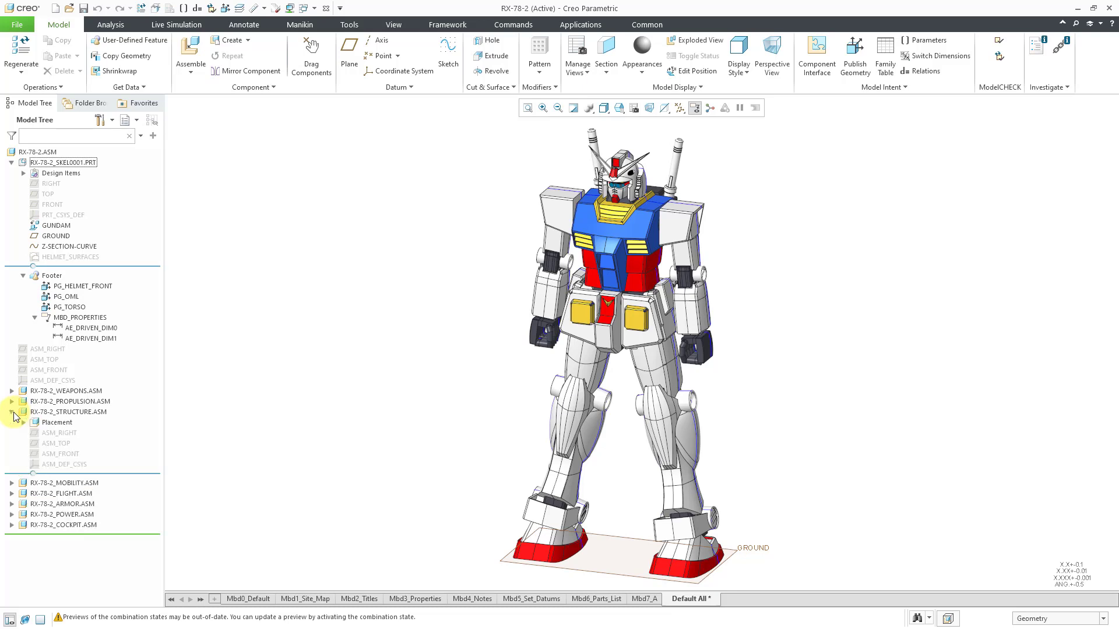
{"action": "left_click", "coordinate": [85, 414]}
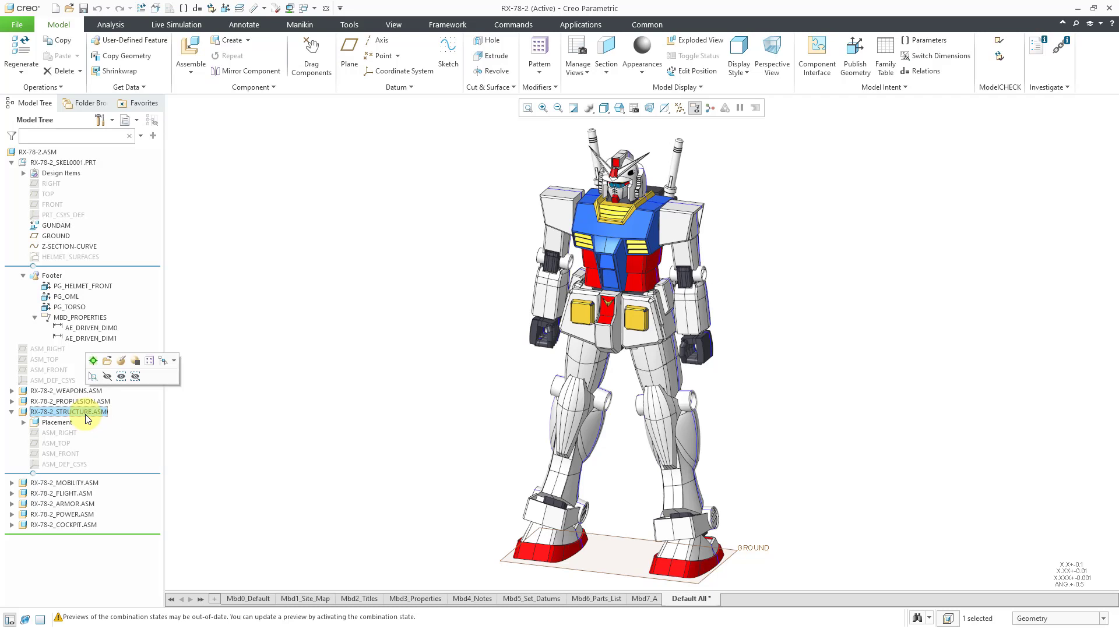
{"action": "left_click", "coordinate": [93, 362]}
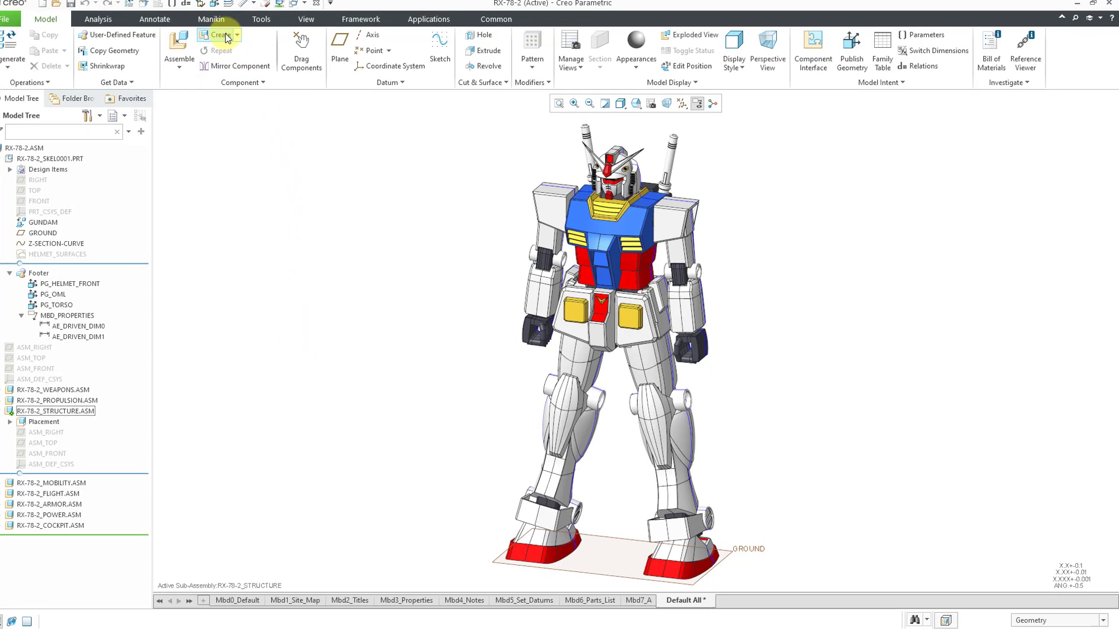
Create skeleton model RX-78-2_STRUCTURE_SKEL copied from mcae_part_metric_mbd.prt
{"action": "left_click", "coordinate": [224, 37]}
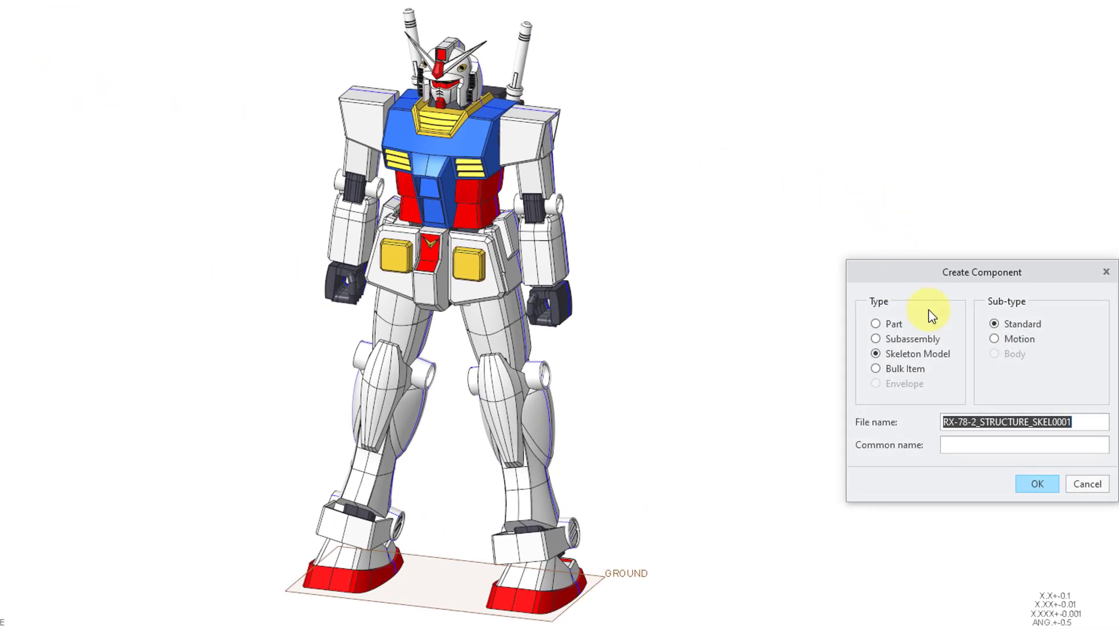
{"action": "left_click", "coordinate": [1087, 421]}
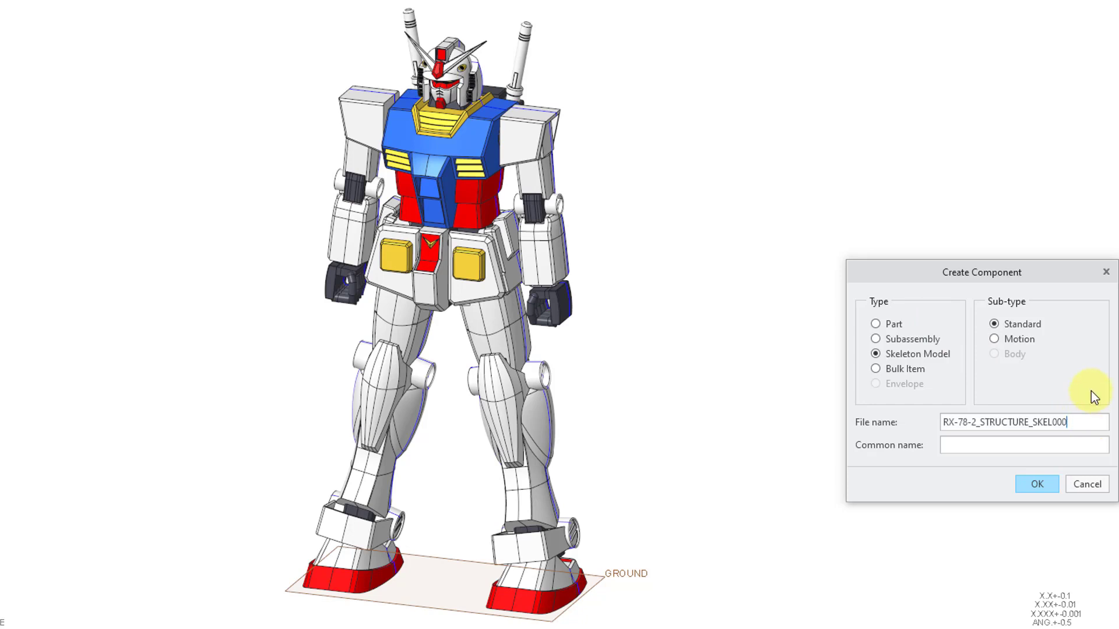
{"action": "key", "text": "BackSpace"}
{"action": "key", "text": "BackSpace"}
{"action": "left_click", "coordinate": [1030, 485]}
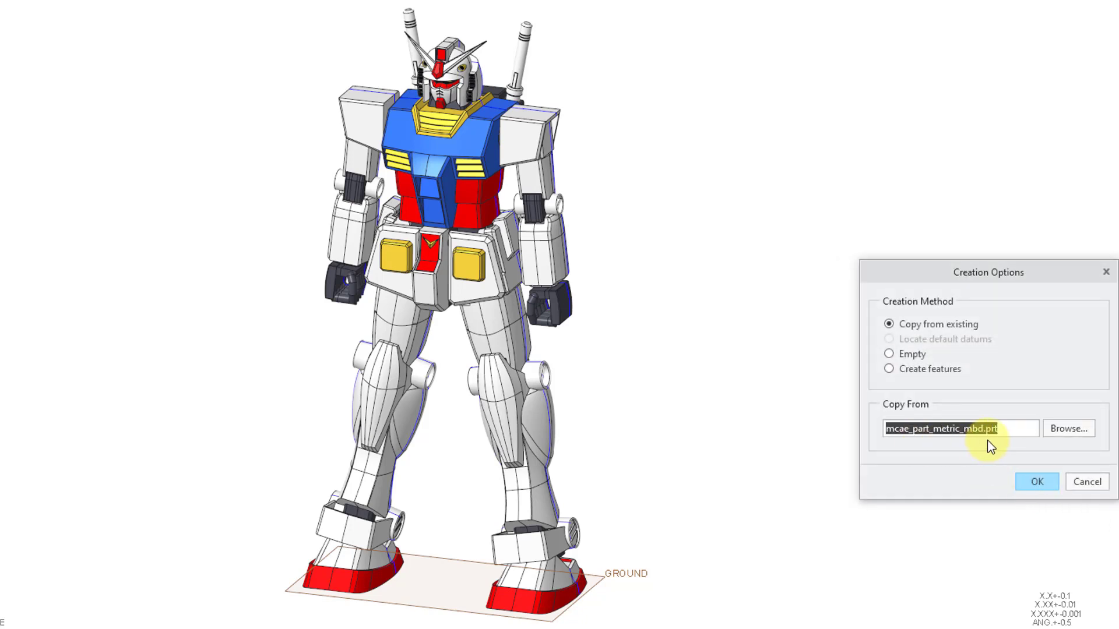
{"action": "left_click", "coordinate": [1037, 482]}
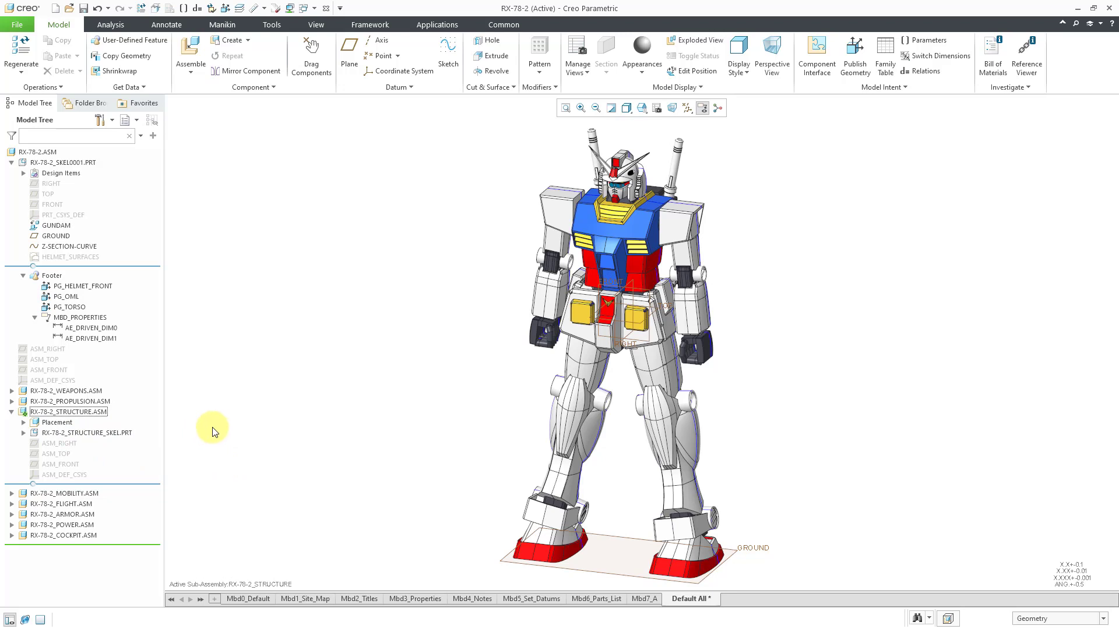
Turn off datum plane display and activate RX-78-2_STRUCTURE_SKEL.PRT
{"action": "left_click", "coordinate": [692, 112]}
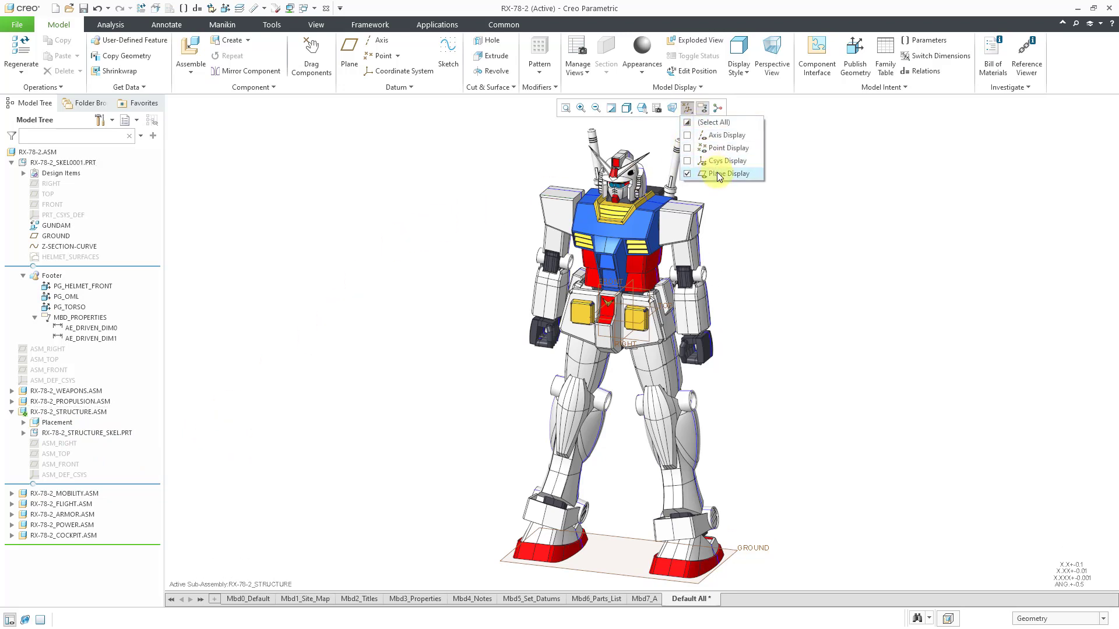
{"action": "left_click", "coordinate": [718, 174]}
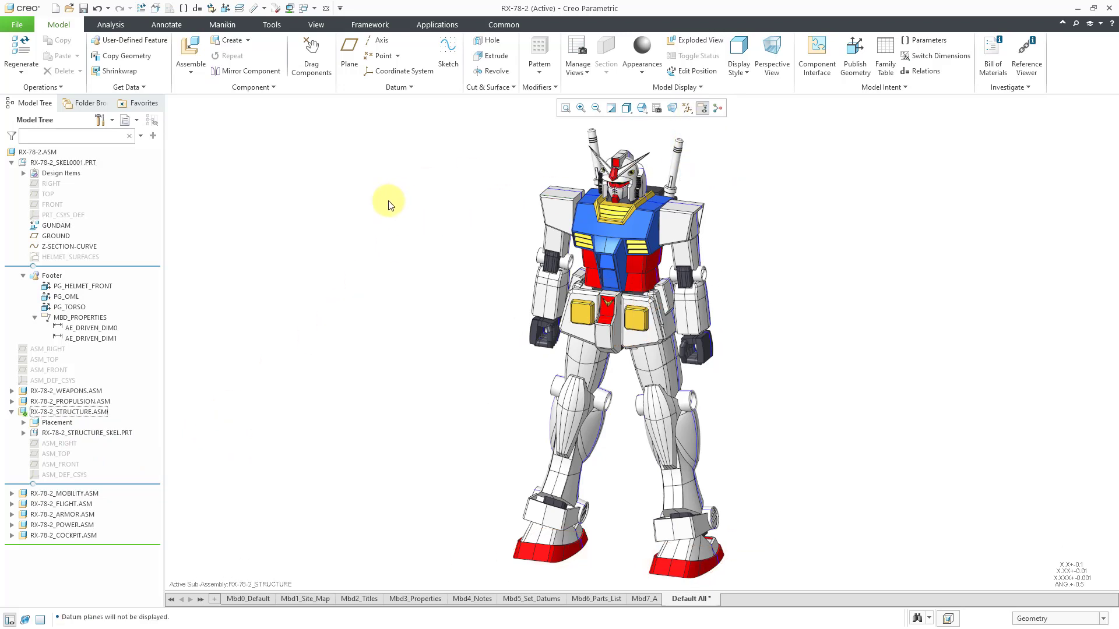
{"action": "left_click", "coordinate": [111, 434]}
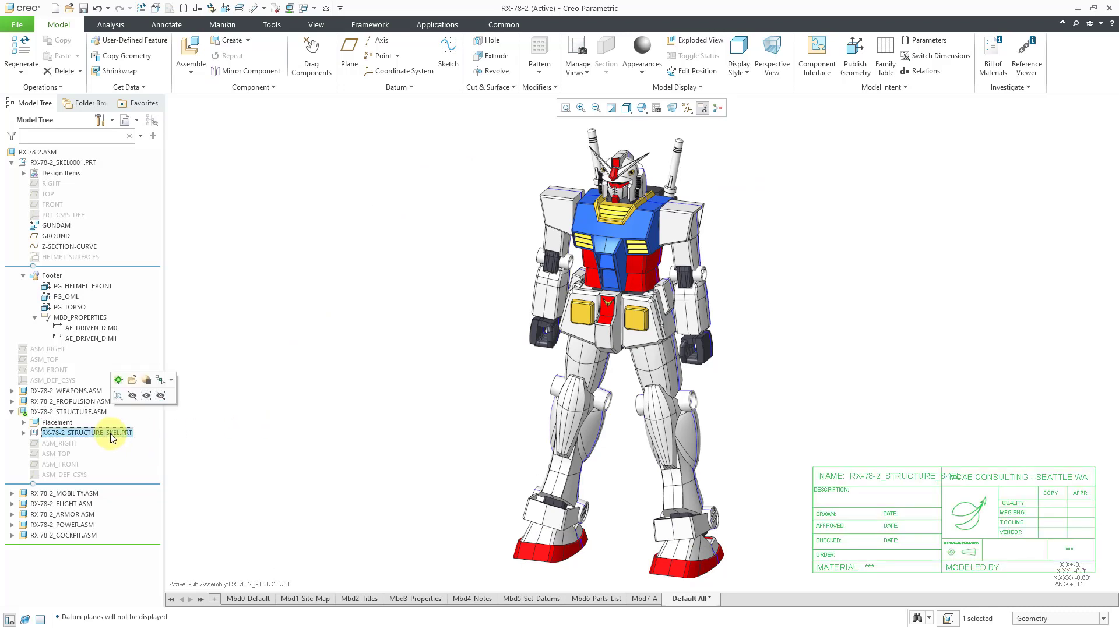
{"action": "left_click", "coordinate": [120, 379]}
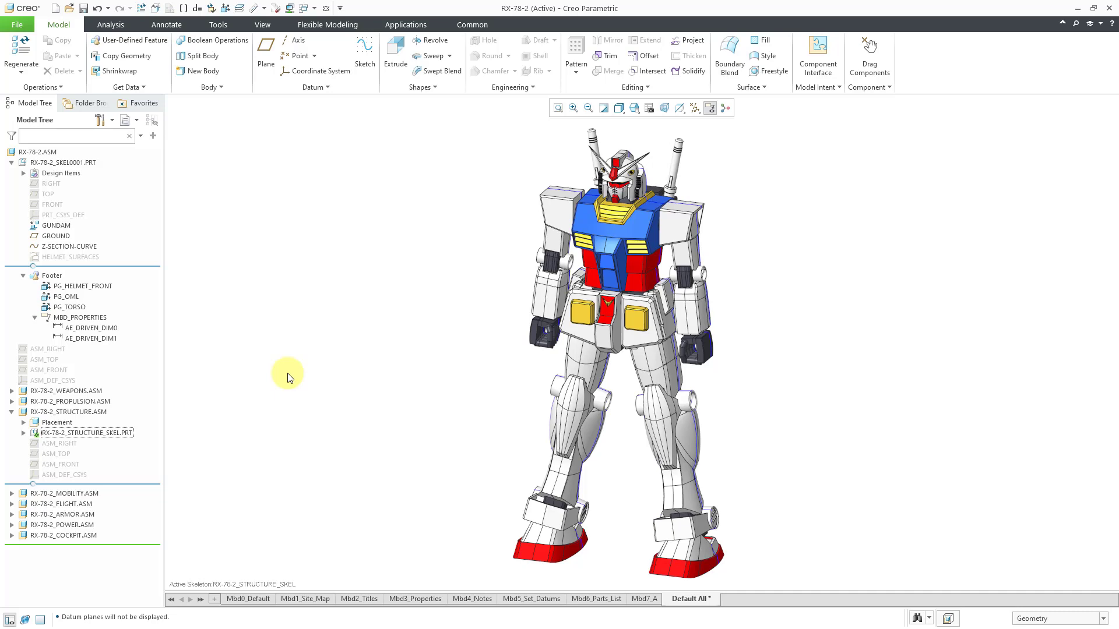
Start a Copy Geometry feature in RX-78-2_STRUCTURE_SKEL.PRT
{"action": "left_click", "coordinate": [141, 62]}
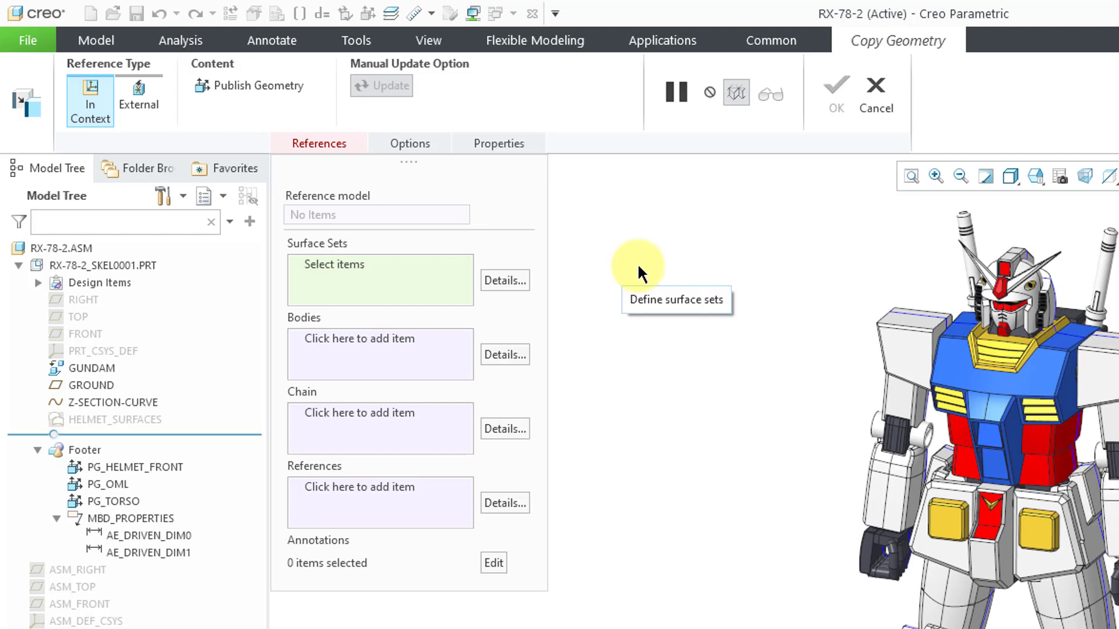
Reference the PG_OML publish geometry, rename the feature CG-SKEL_OML, and complete it
{"action": "left_click", "coordinate": [266, 87]}
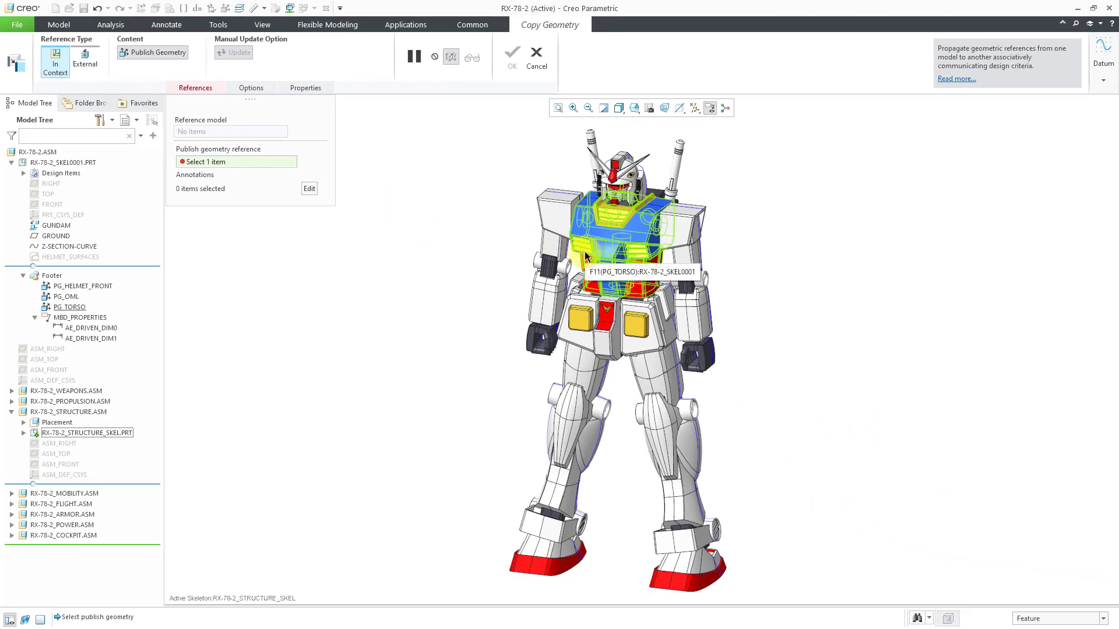
{"action": "left_click", "coordinate": [582, 300]}
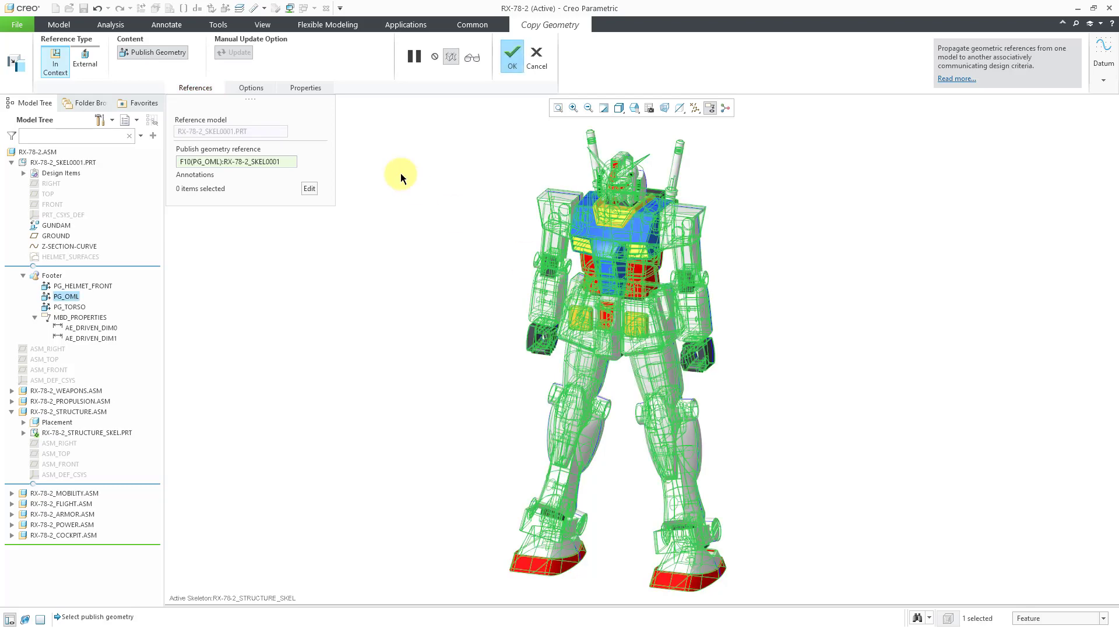
{"action": "left_click", "coordinate": [303, 89]}
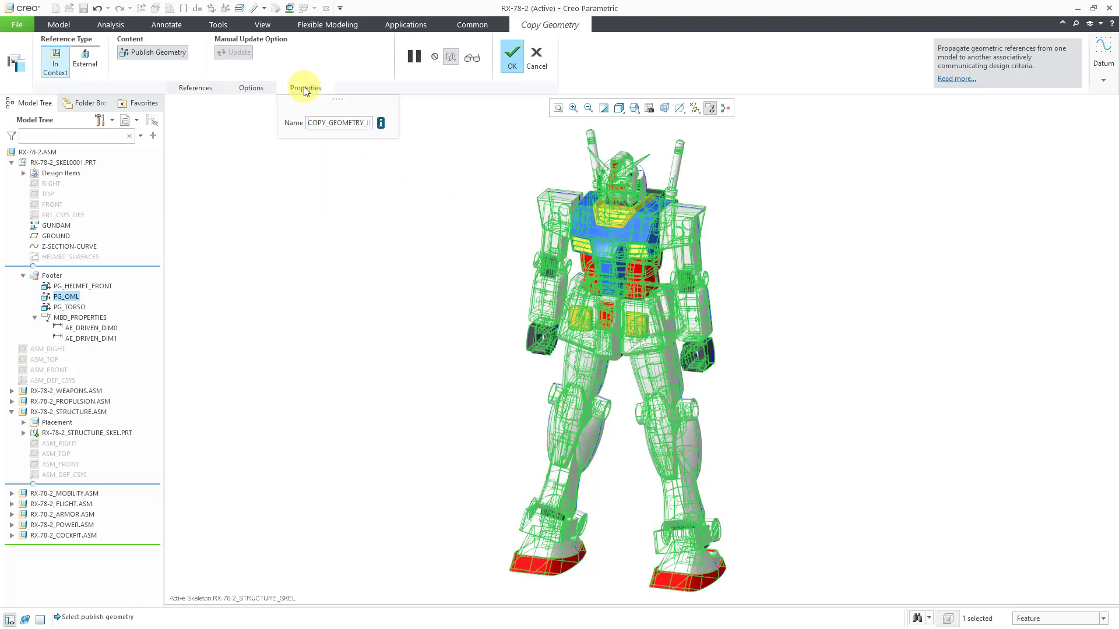
{"action": "double_click", "coordinate": [332, 124]}
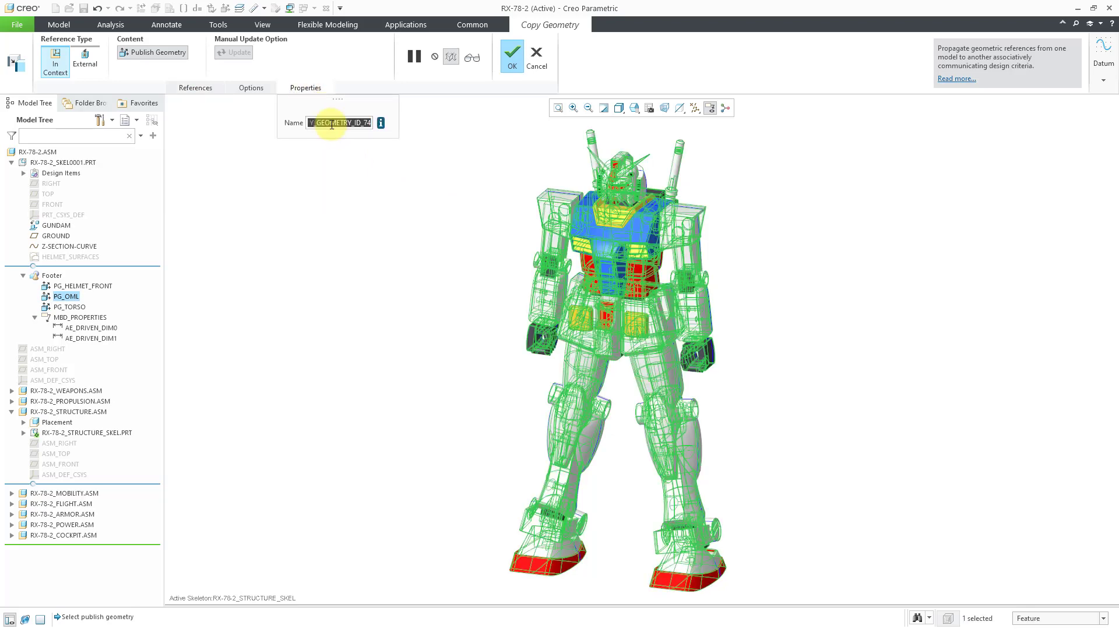
{"action": "type", "text": "cg-"}
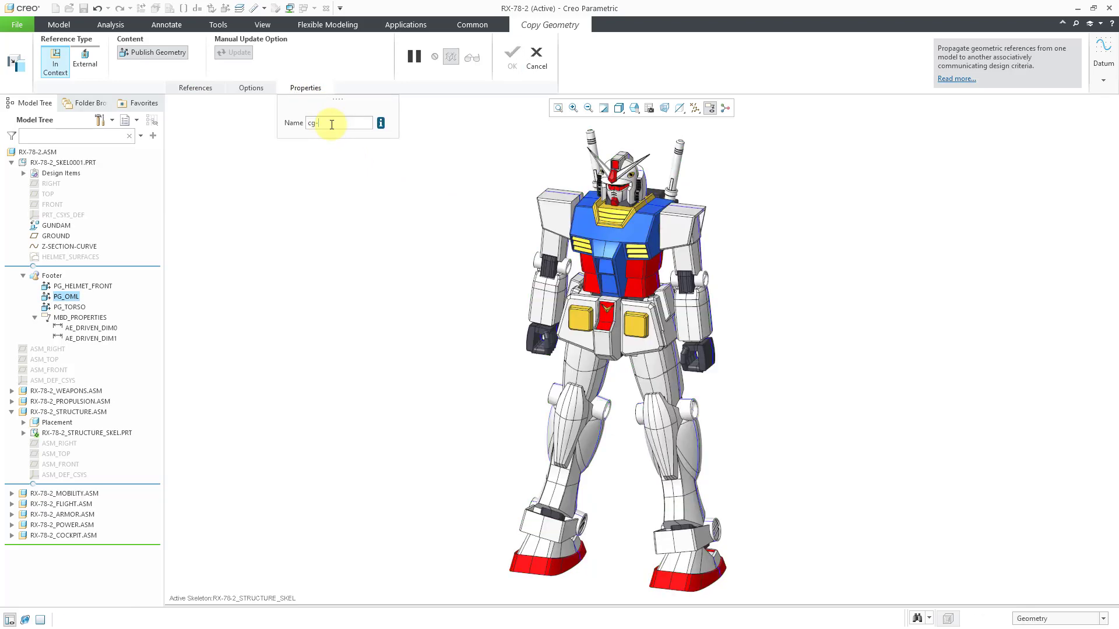
{"action": "type", "text": "skel_oml"}
{"action": "key", "text": "Return"}
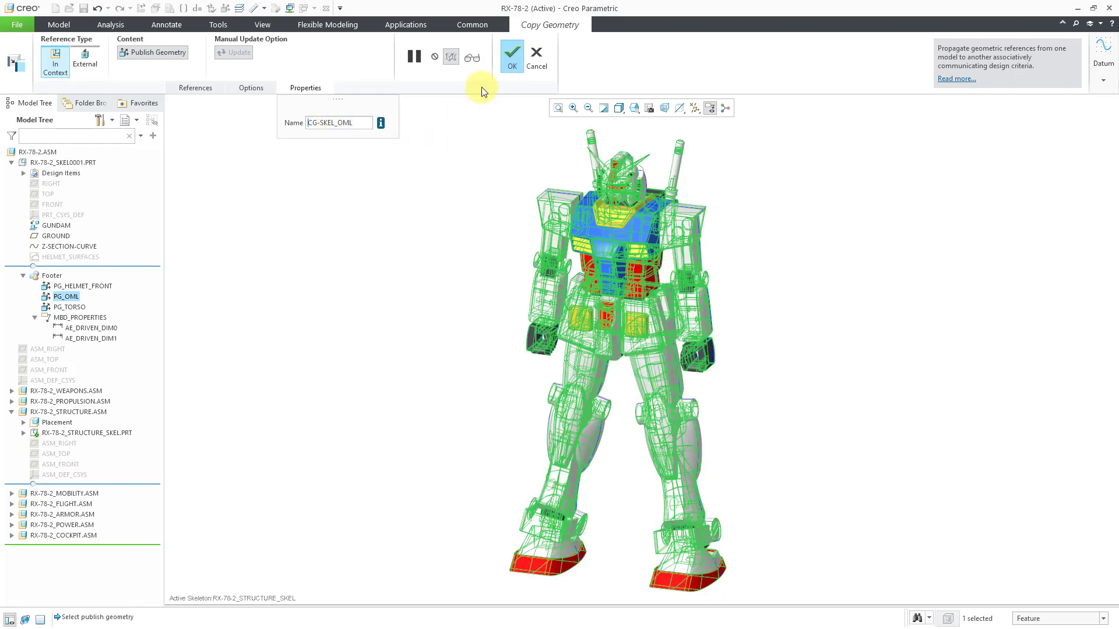
{"action": "left_click", "coordinate": [506, 54]}
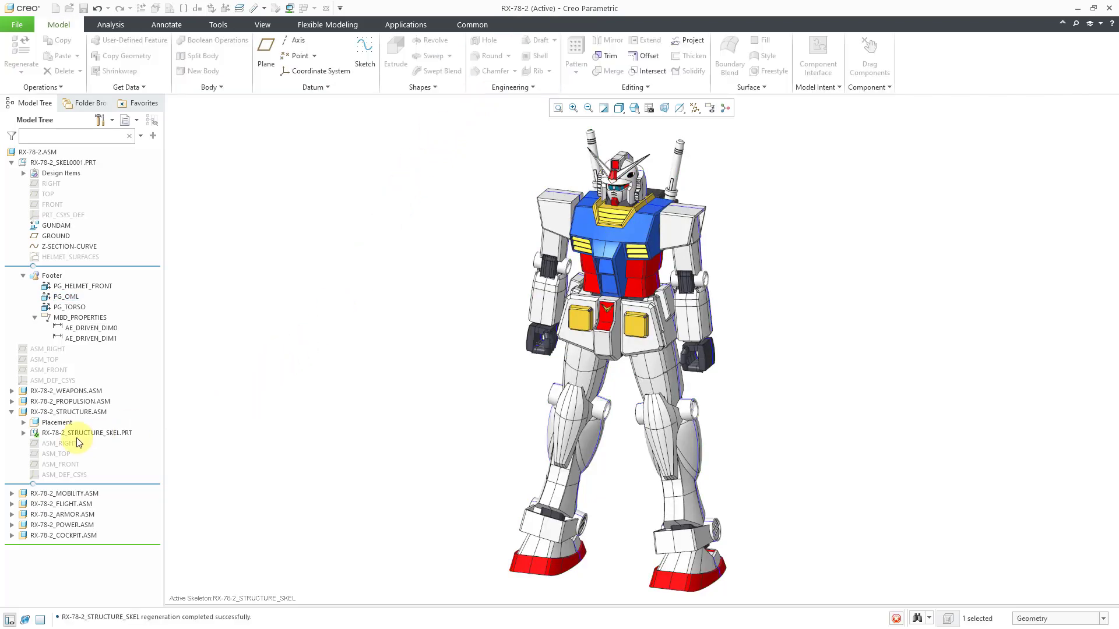
Hide CG-SKEL_OML in RX-78-2_STRUCTURE_SKEL.PRT and collapse RX-78-2_STRUCTURE.ASM in the tree
{"action": "left_click", "coordinate": [24, 433]}
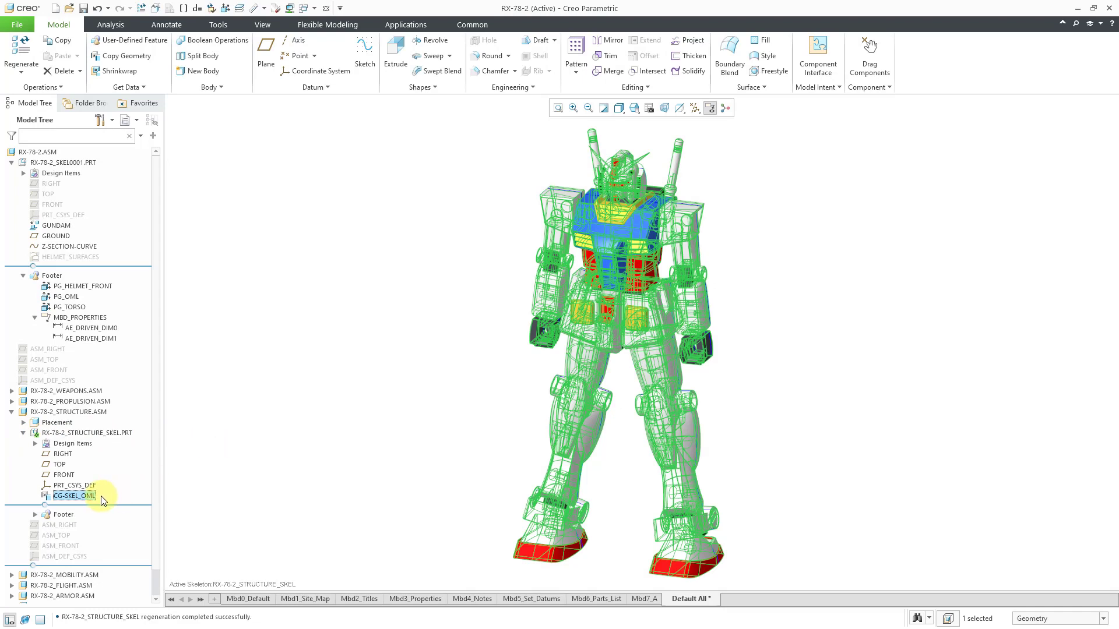
{"action": "left_click", "coordinate": [216, 474]}
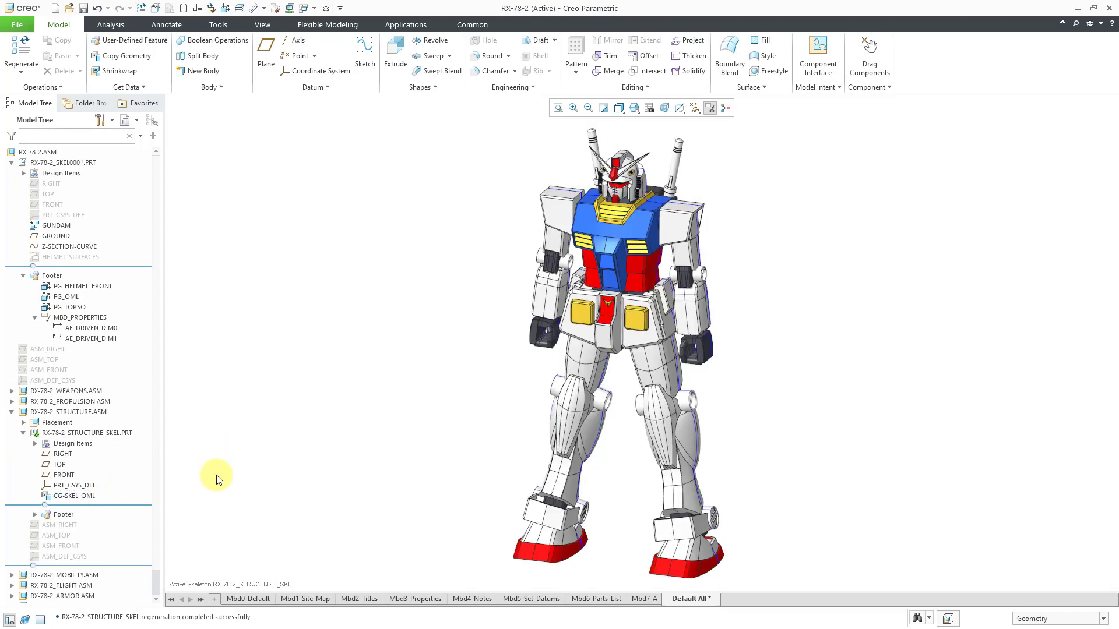
{"action": "left_click", "coordinate": [88, 499]}
{"action": "left_click", "coordinate": [108, 459]}
{"action": "left_click", "coordinate": [12, 412]}
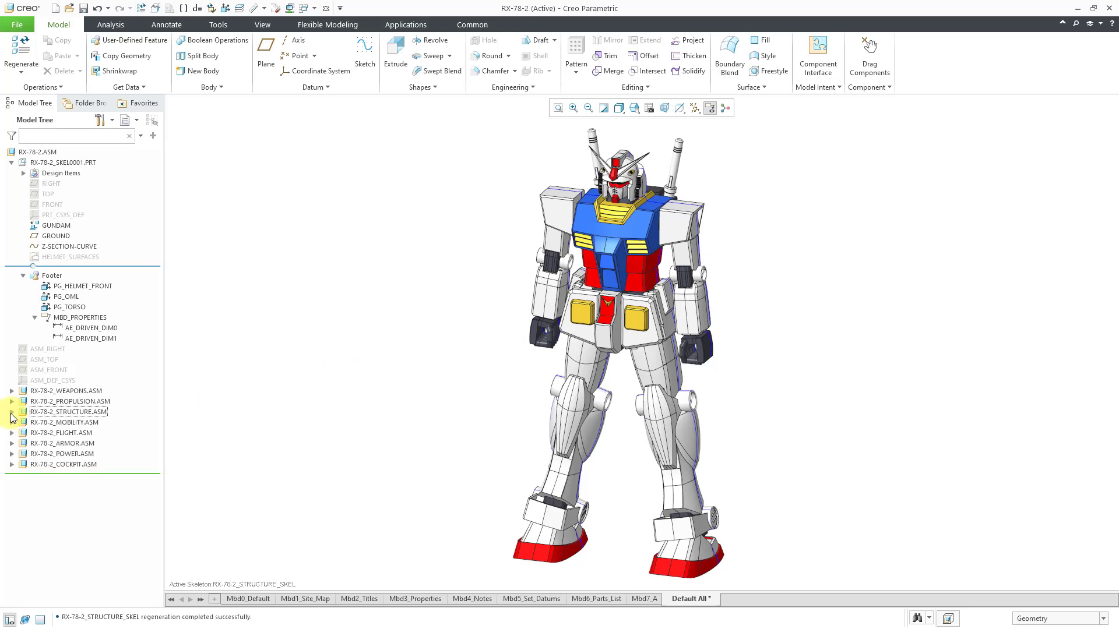
Activate RX-78-2_ARMOR.ASM and create skeleton model RX-78-2_ARMOR_SKEL0001 with default options
{"action": "left_click", "coordinate": [11, 444]}
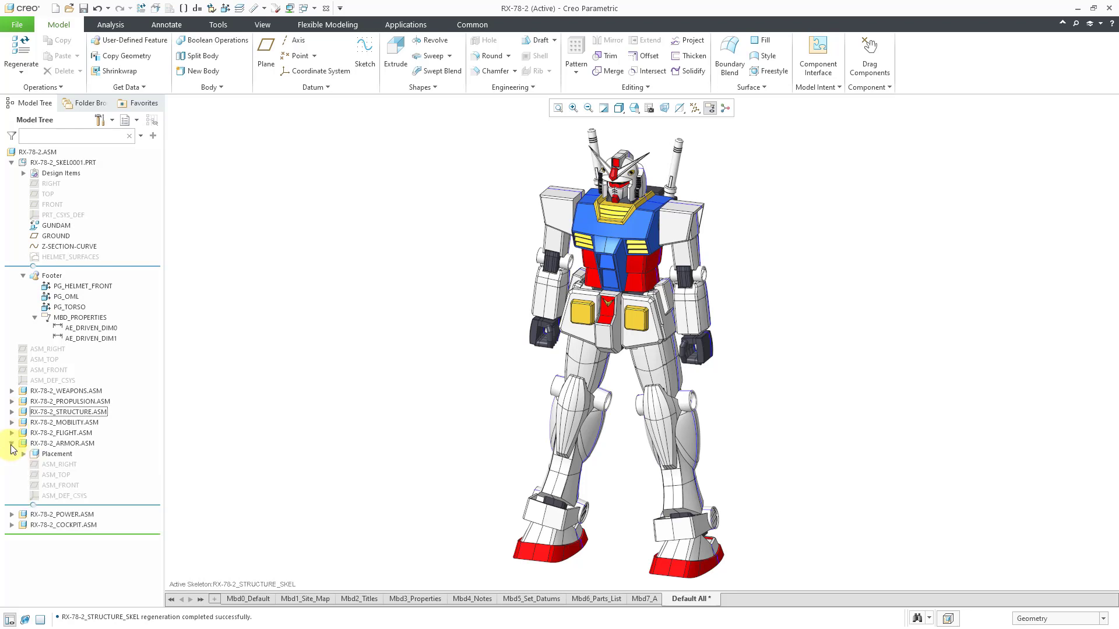
{"action": "left_click", "coordinate": [71, 445]}
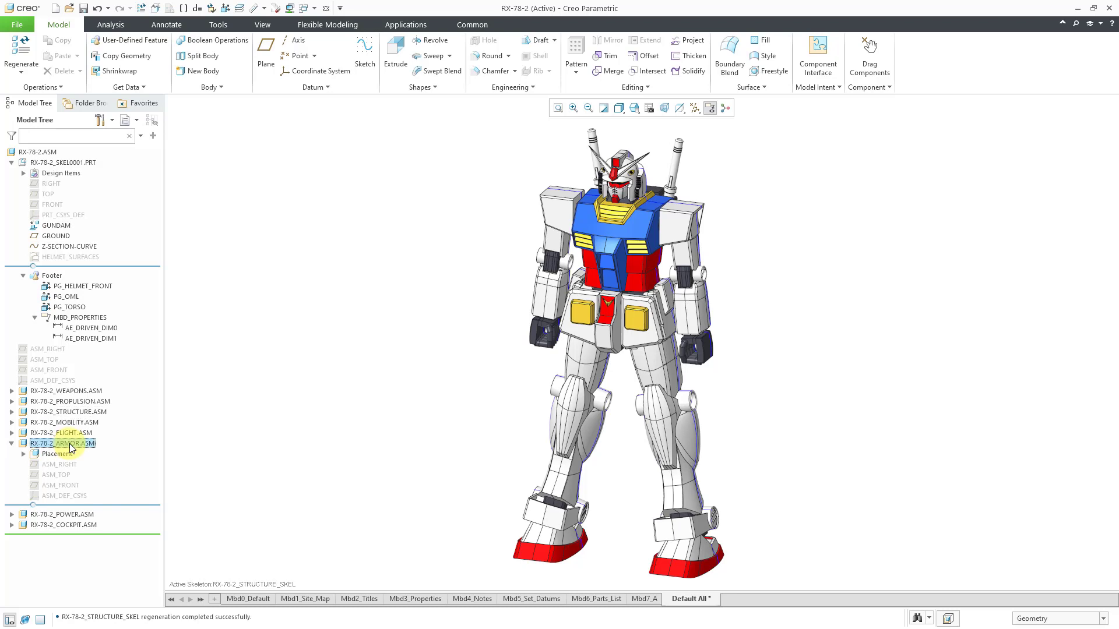
{"action": "left_click", "coordinate": [78, 391]}
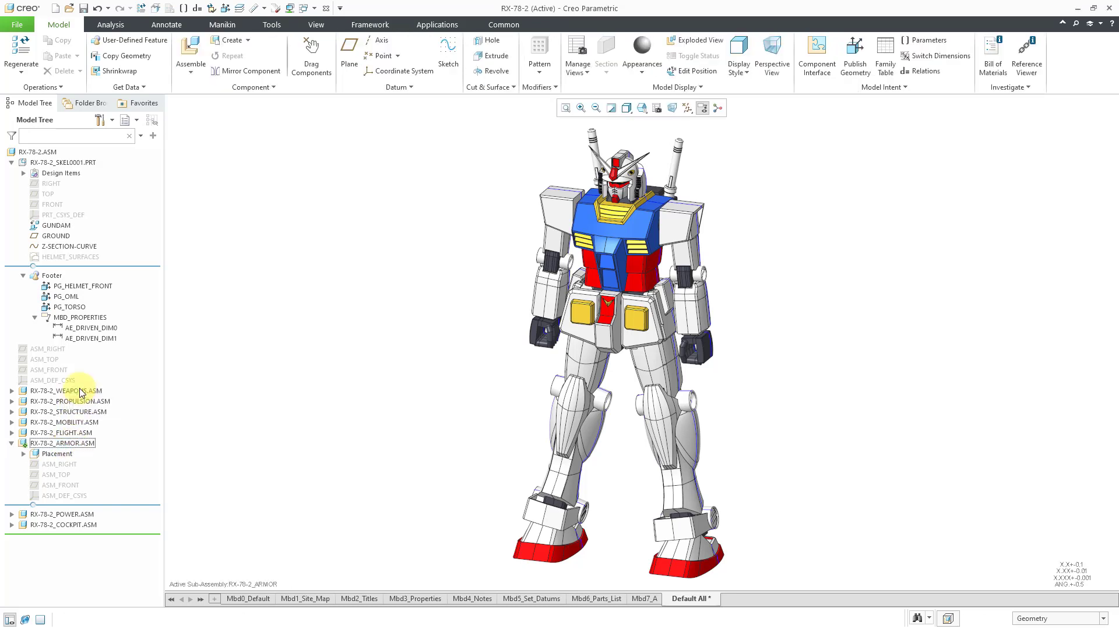
{"action": "left_click", "coordinate": [225, 41]}
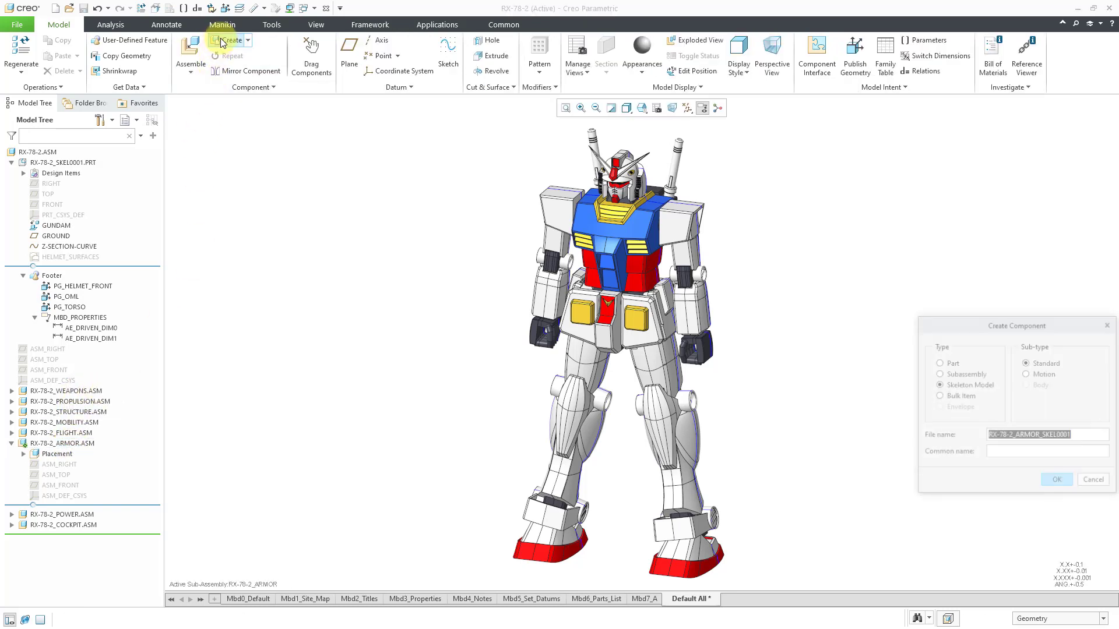
{"action": "left_click", "coordinate": [1056, 481]}
{"action": "left_click", "coordinate": [1056, 479]}
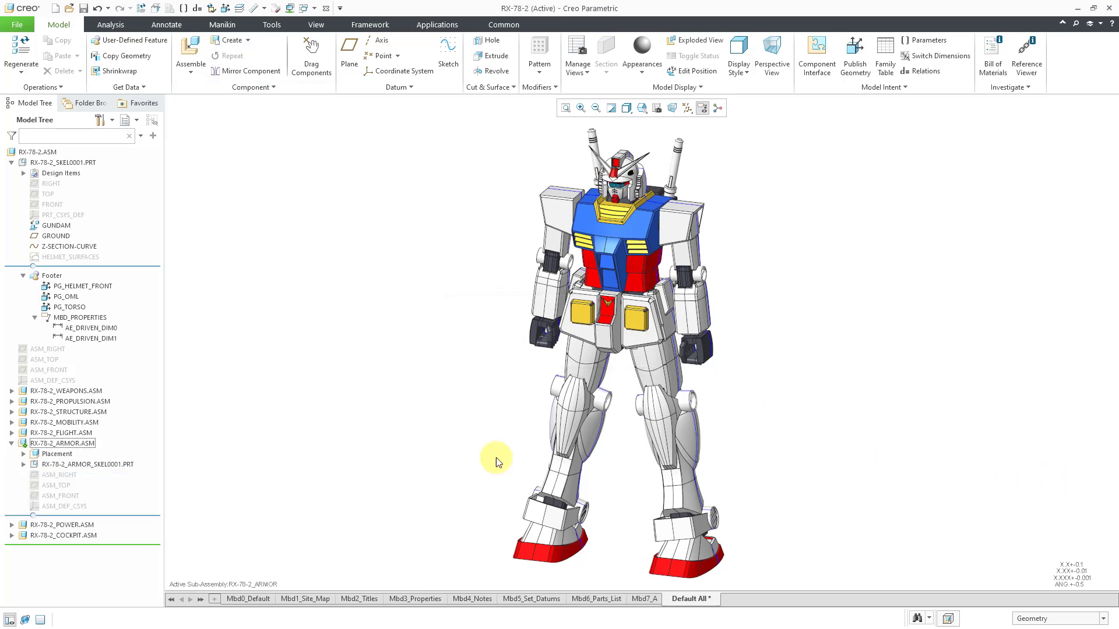
Activate RX-78-2_ARMOR_SKEL0001 and start a Copy Geometry feature in it
{"action": "left_click", "coordinate": [88, 463]}
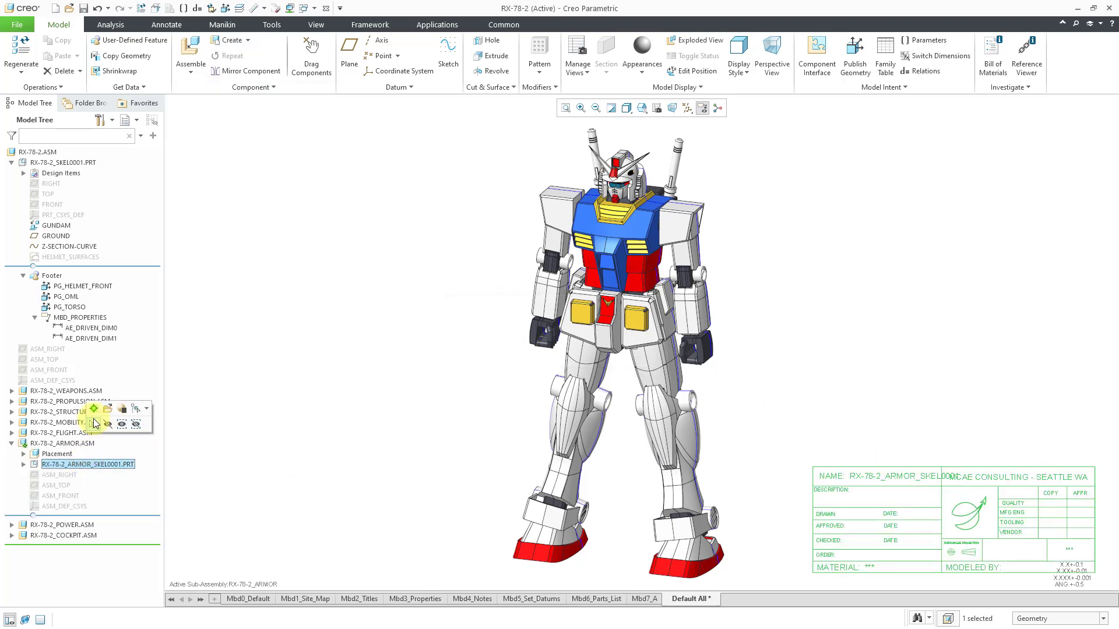
{"action": "left_click", "coordinate": [94, 411]}
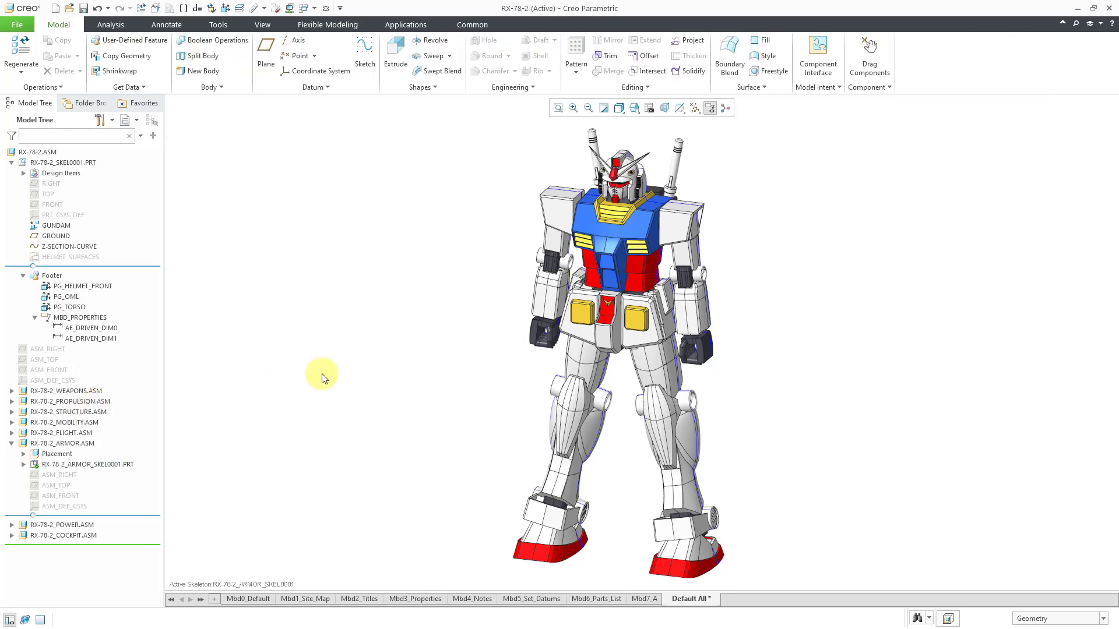
{"action": "left_click", "coordinate": [142, 59]}
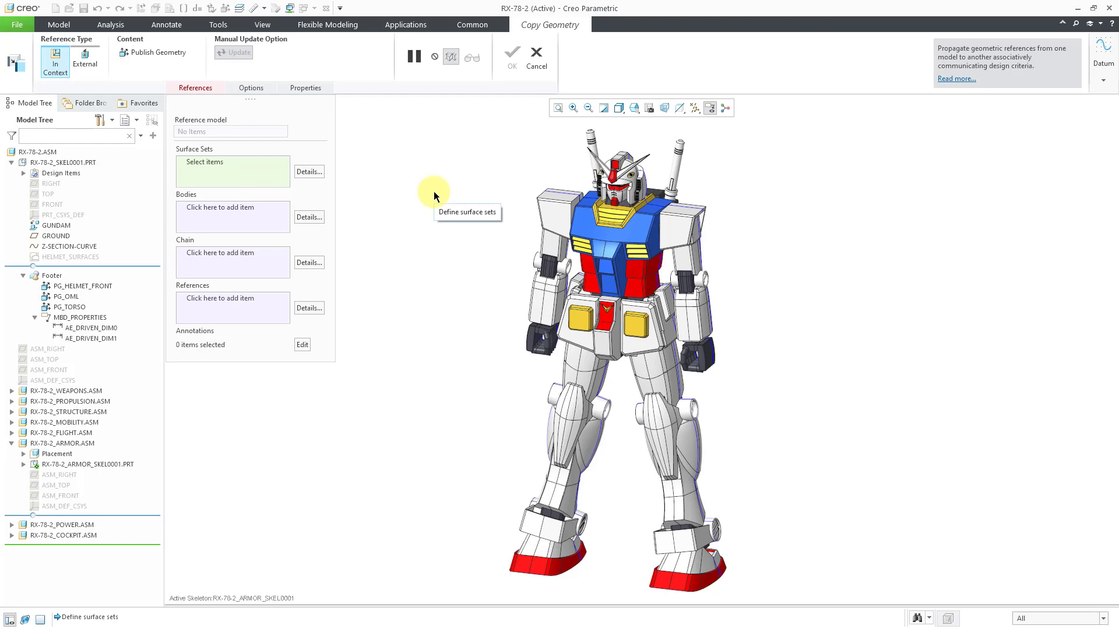
Add a surface set anchored on the chest surface using the Surfaces of all bodies rule (3661 surfaces)
{"action": "left_click", "coordinate": [307, 173]}
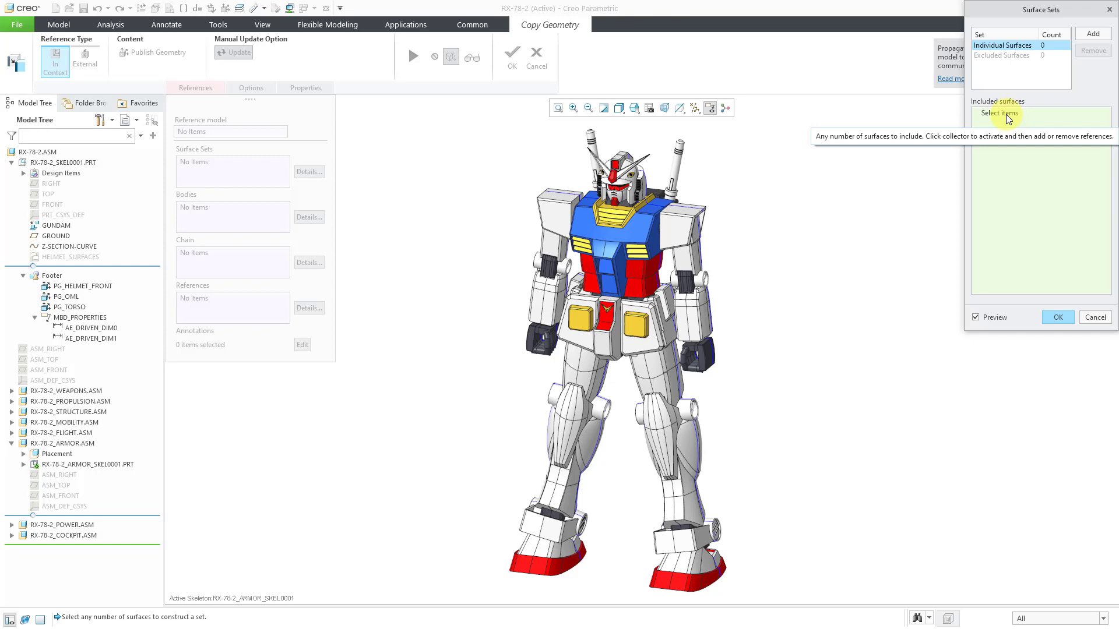
{"action": "left_click", "coordinate": [1092, 36]}
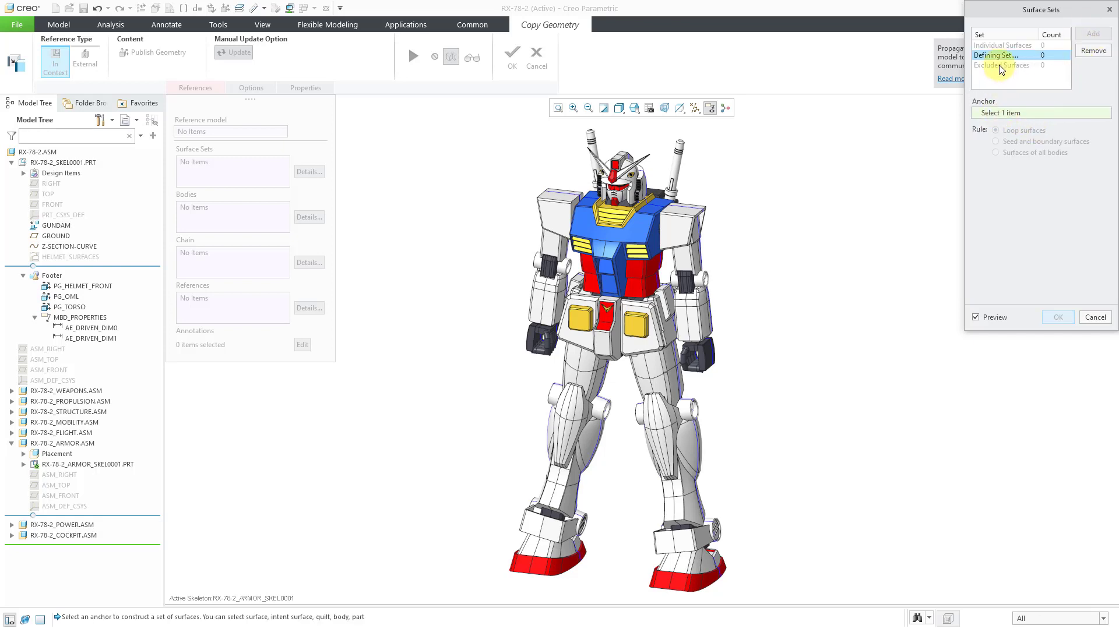
{"action": "left_click", "coordinate": [638, 229]}
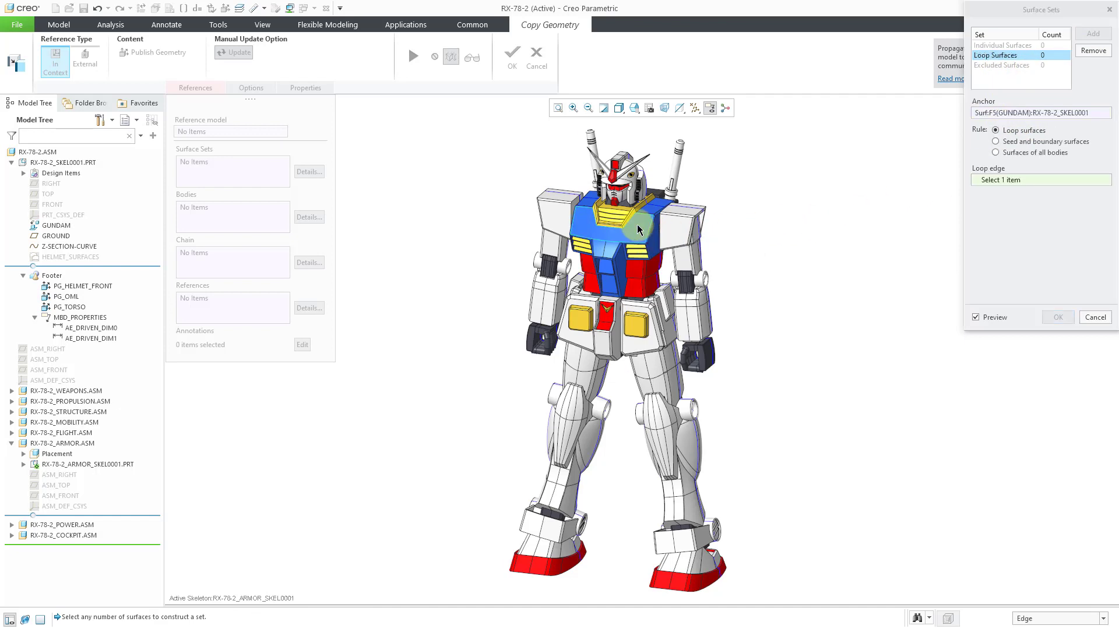
{"action": "left_click", "coordinate": [1025, 156]}
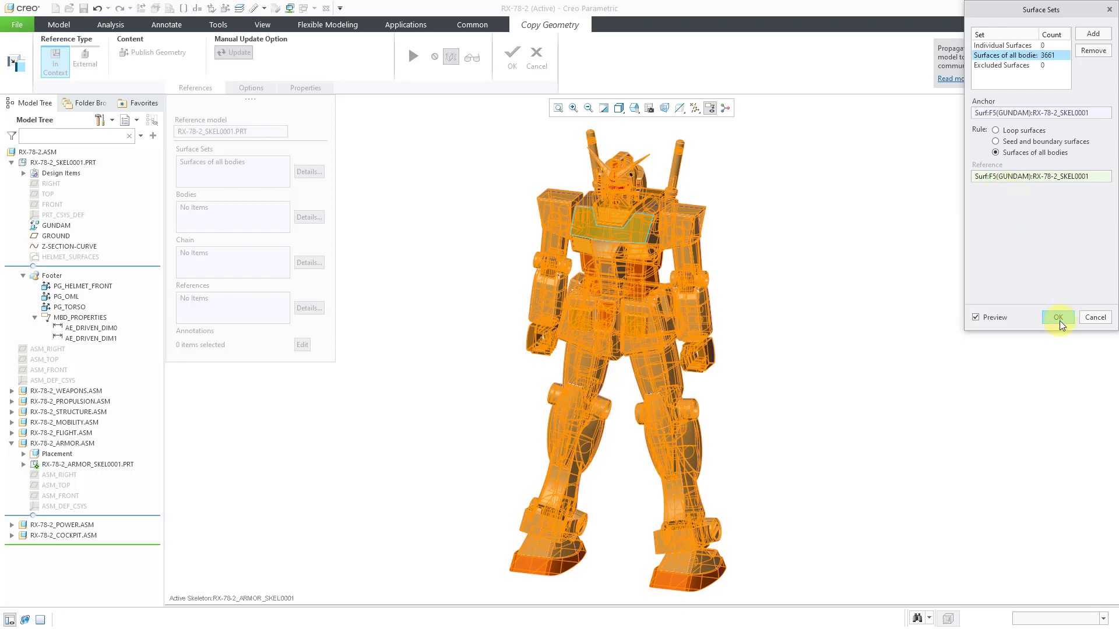
{"action": "left_click", "coordinate": [1058, 317]}
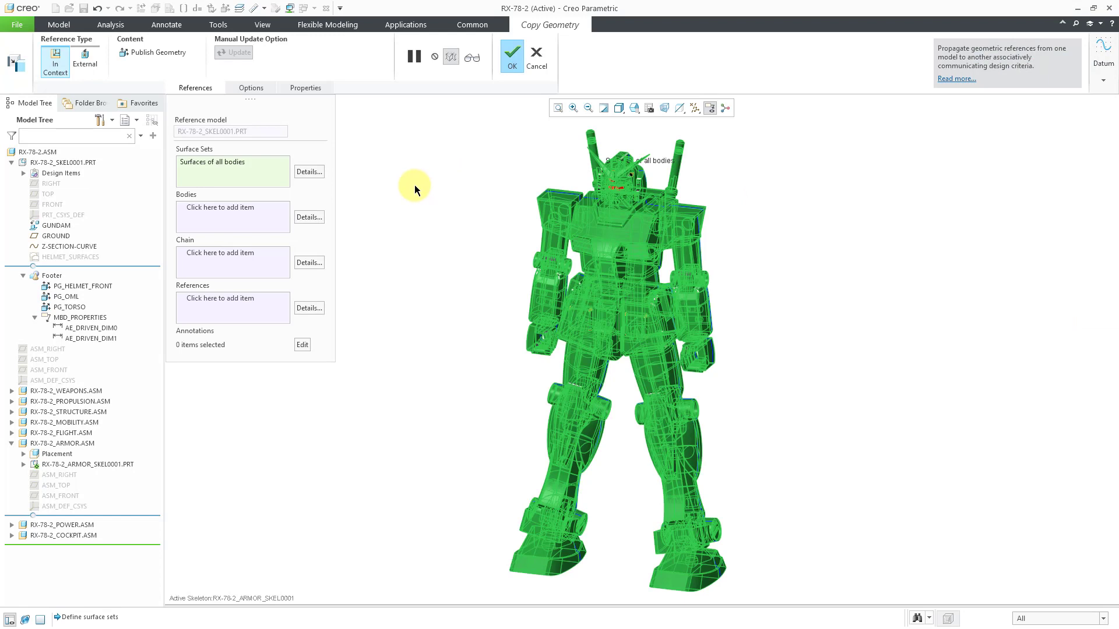
Finish Copy Geometry id 74 and hide the RX-78-2_ARMOR_SKEL0001.PRT part
{"action": "left_click", "coordinate": [291, 88]}
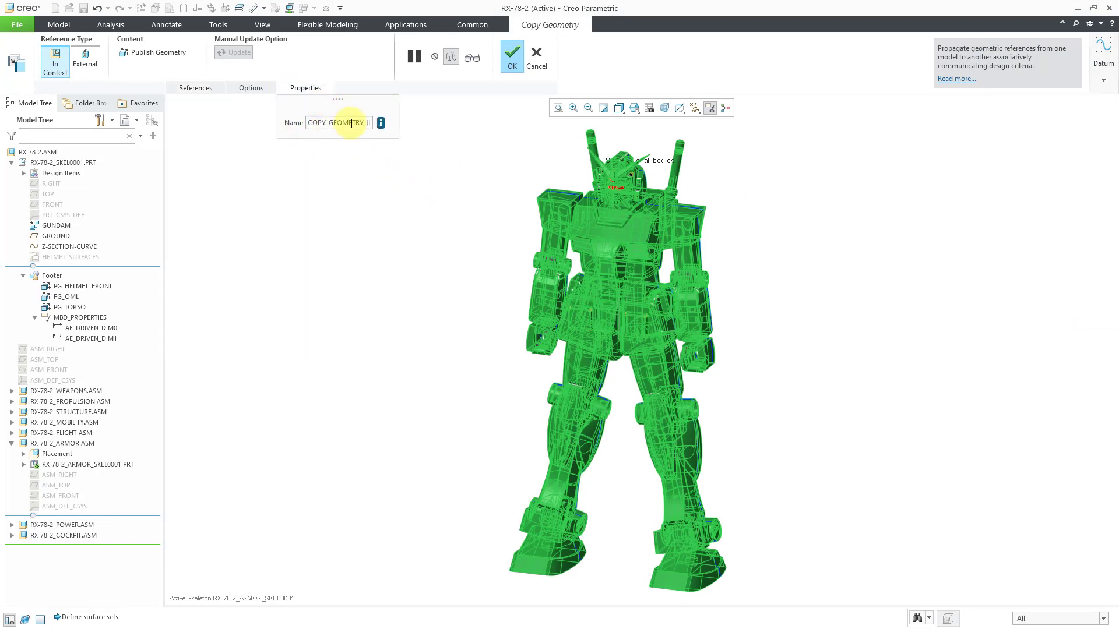
{"action": "left_click", "coordinate": [510, 58]}
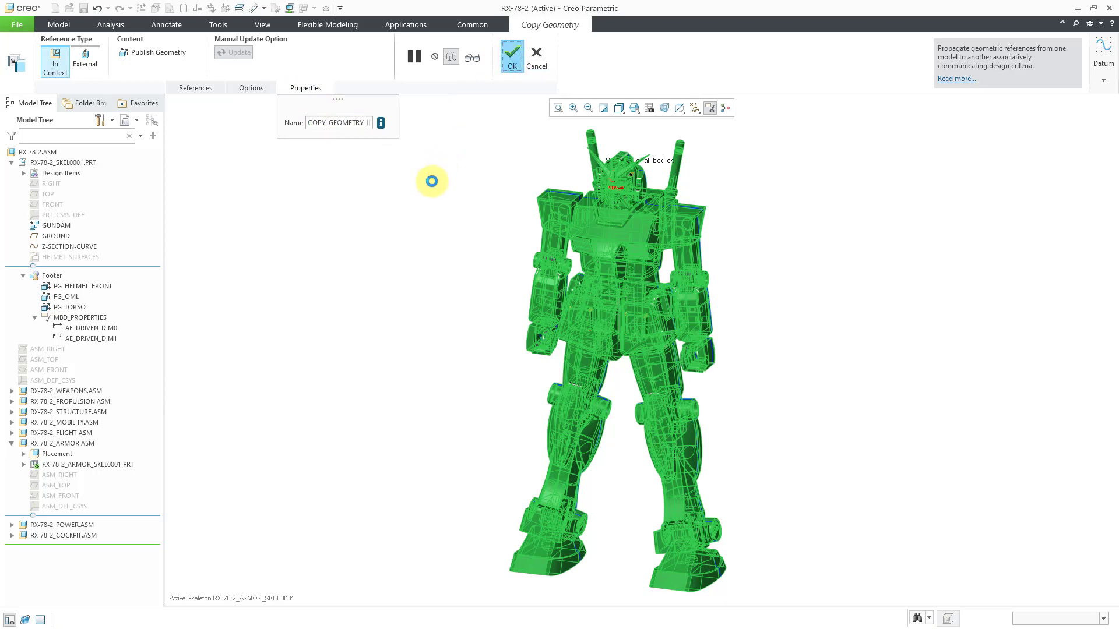
{"action": "left_click", "coordinate": [24, 465]}
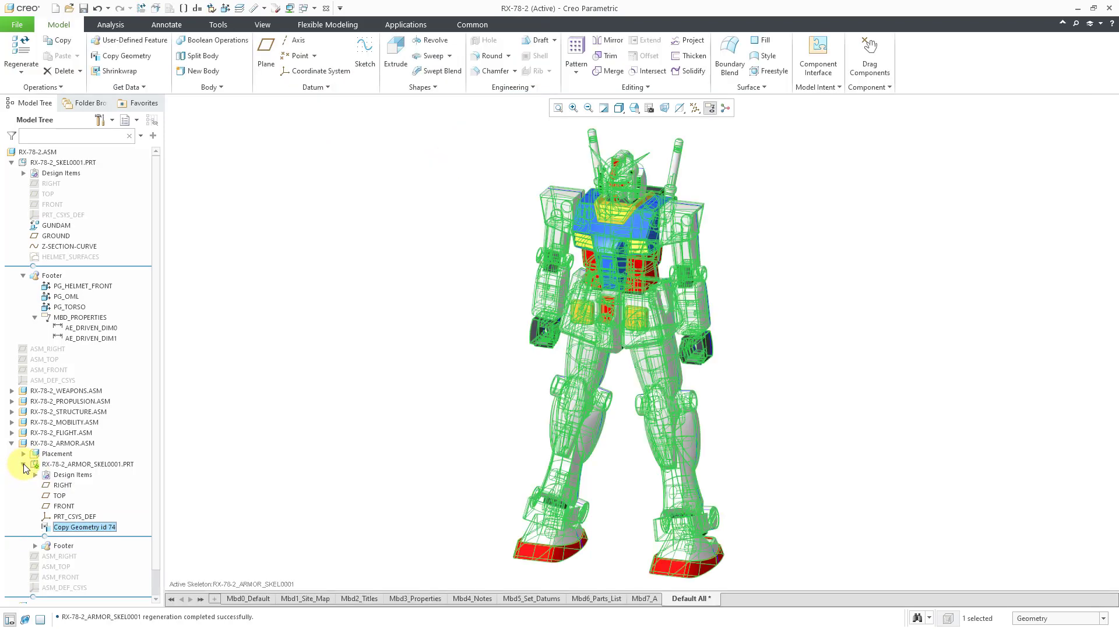
{"action": "left_click", "coordinate": [95, 468]}
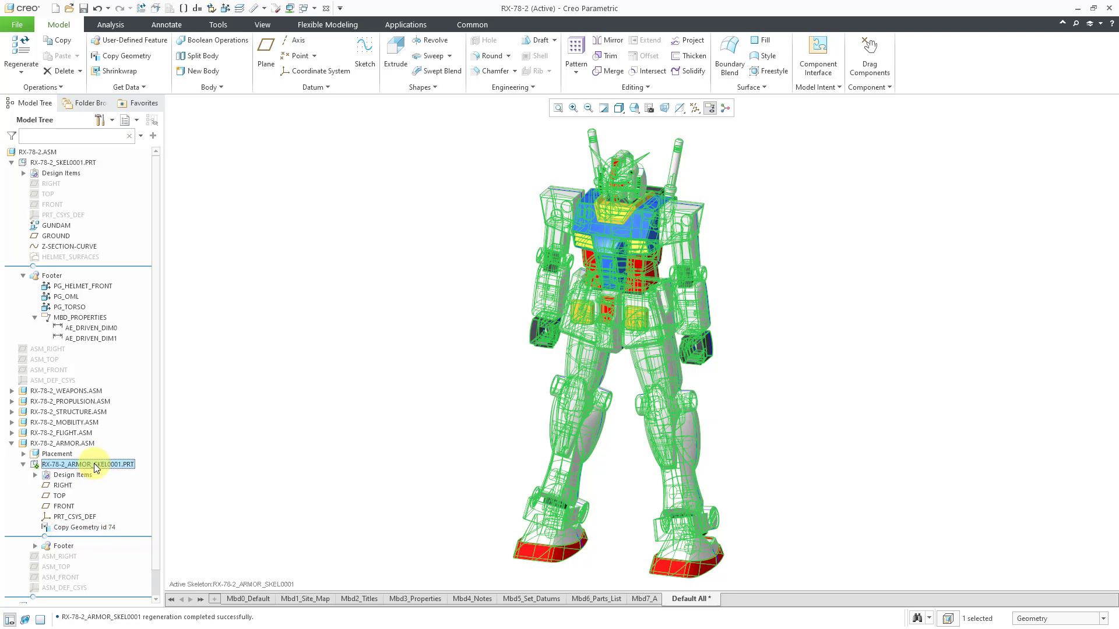
{"action": "left_click", "coordinate": [114, 430]}
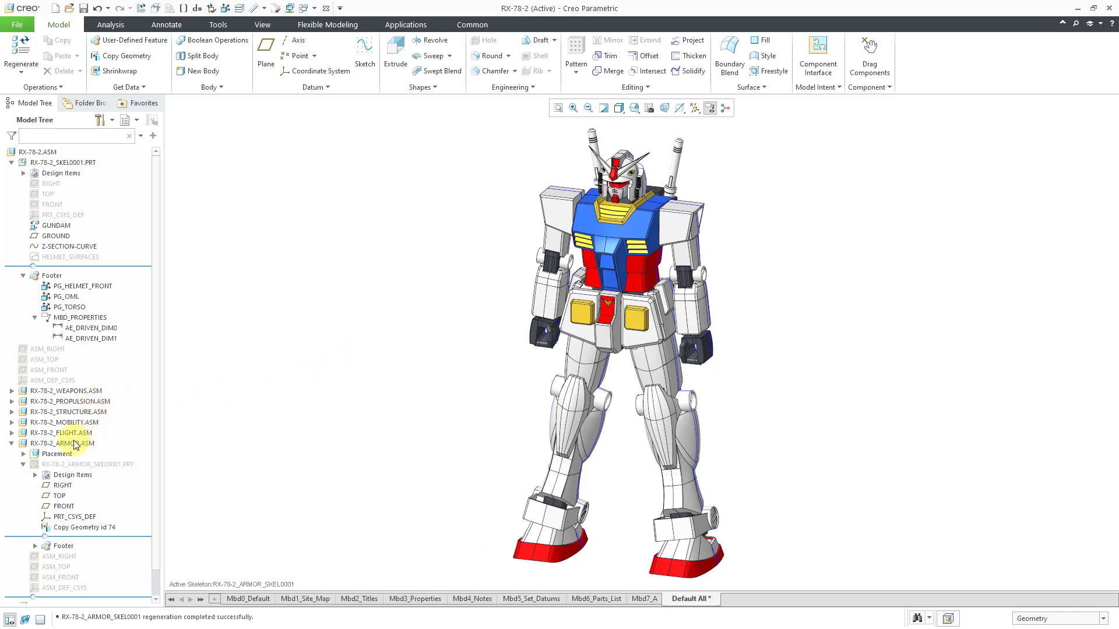
Activate RX-78-2_MOBILITY_SKEL.PRT and add a Copy Geometry of surfaces of all bodies, seeded on the chest
{"action": "left_click", "coordinate": [12, 423]}
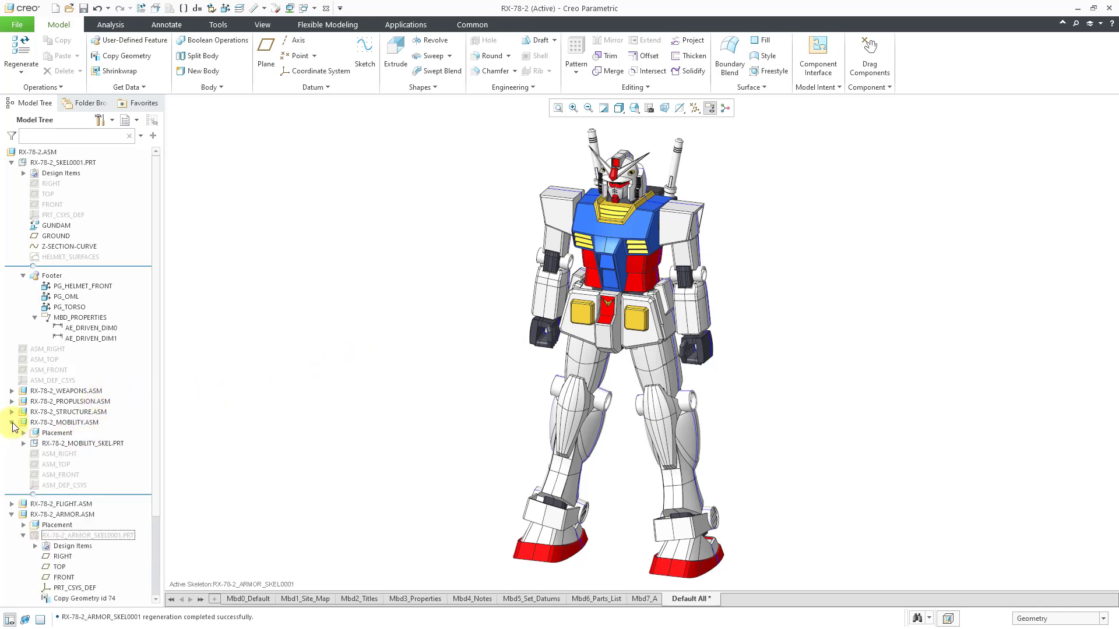
{"action": "left_click", "coordinate": [100, 445]}
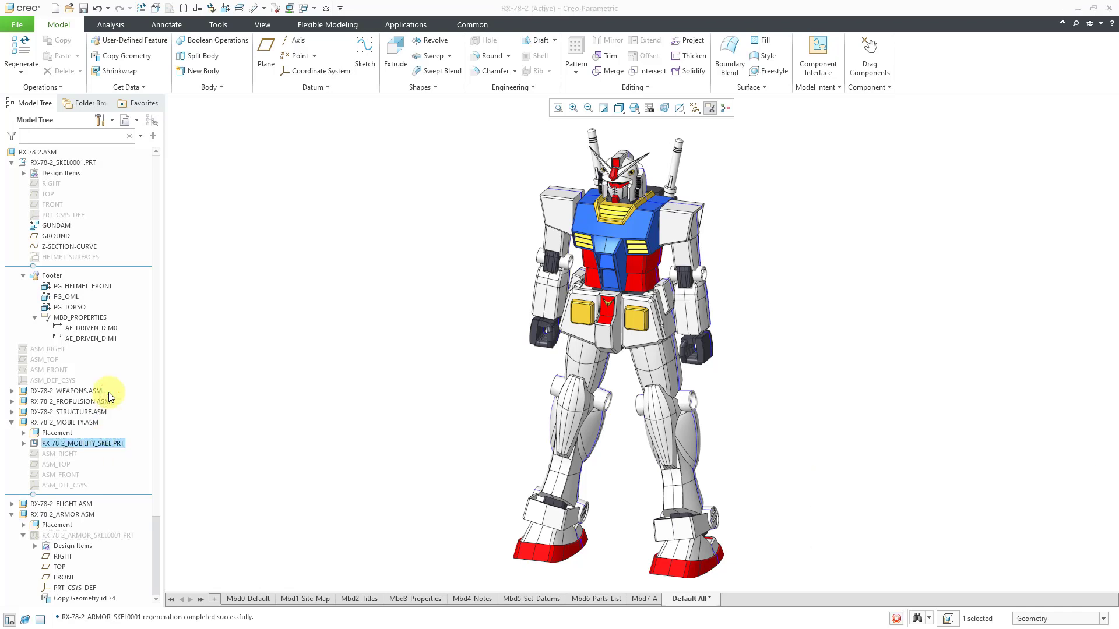
{"action": "left_click", "coordinate": [147, 58]}
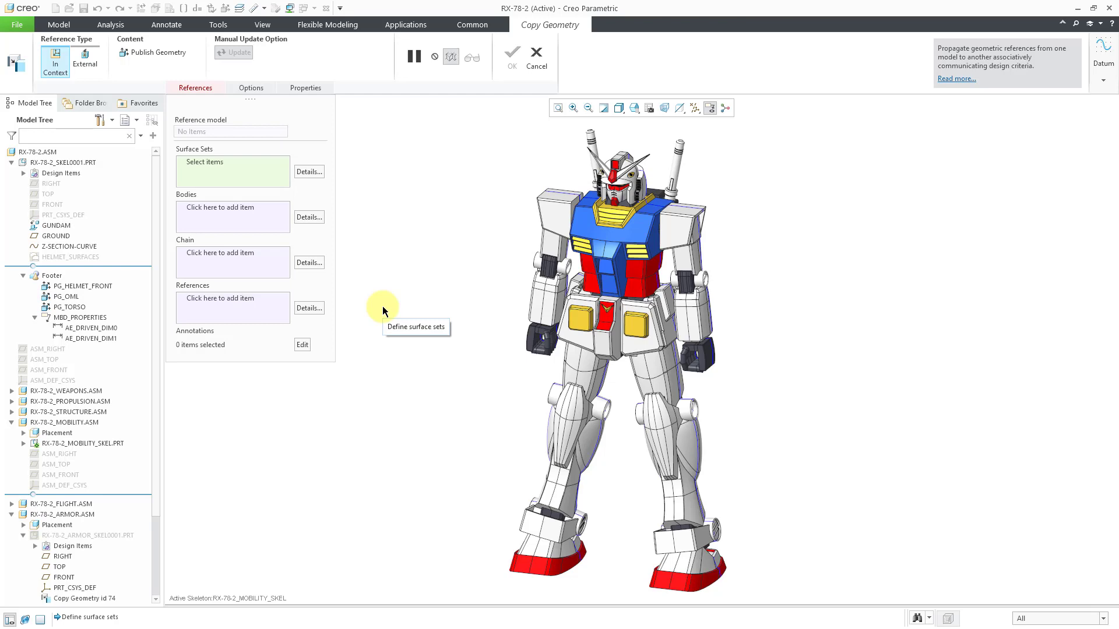
{"action": "left_click", "coordinate": [641, 232]}
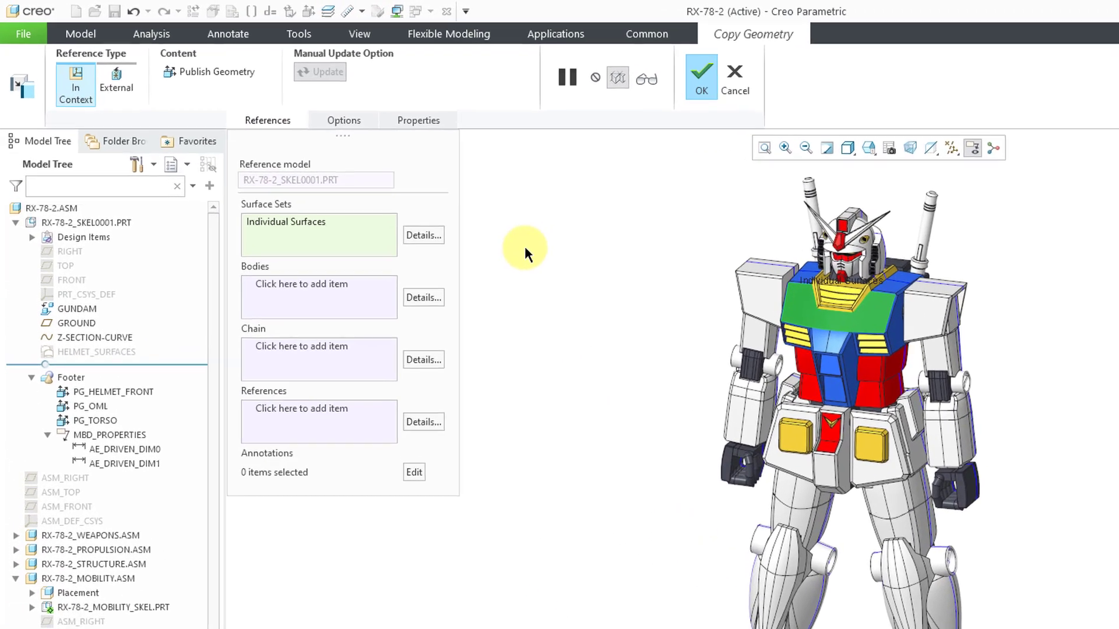
{"action": "right_click", "coordinate": [526, 251]}
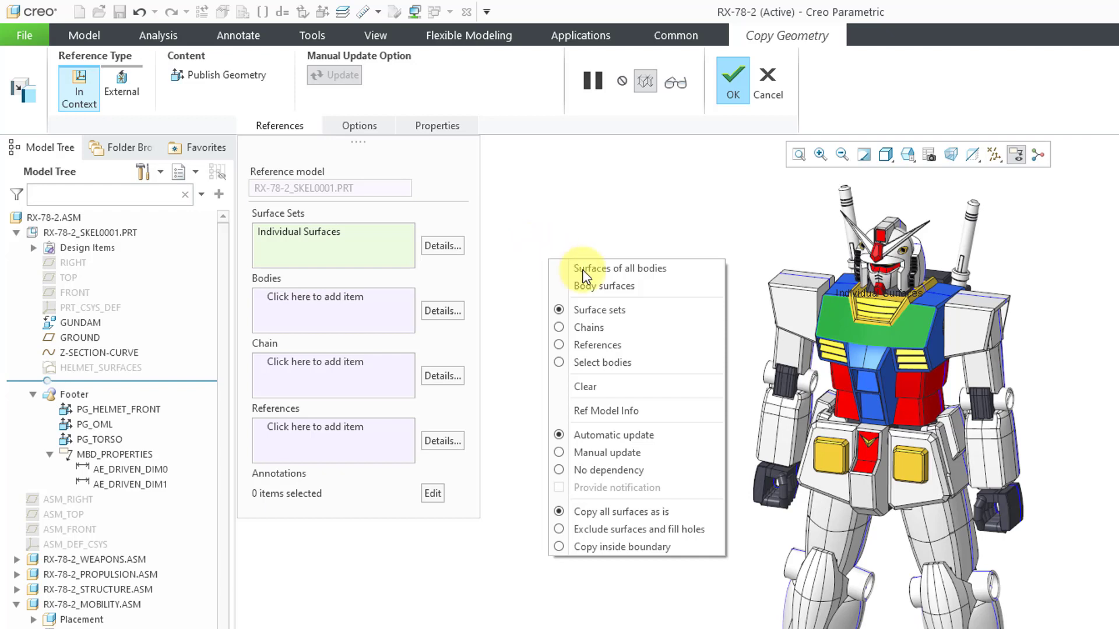
{"action": "left_click", "coordinate": [667, 268]}
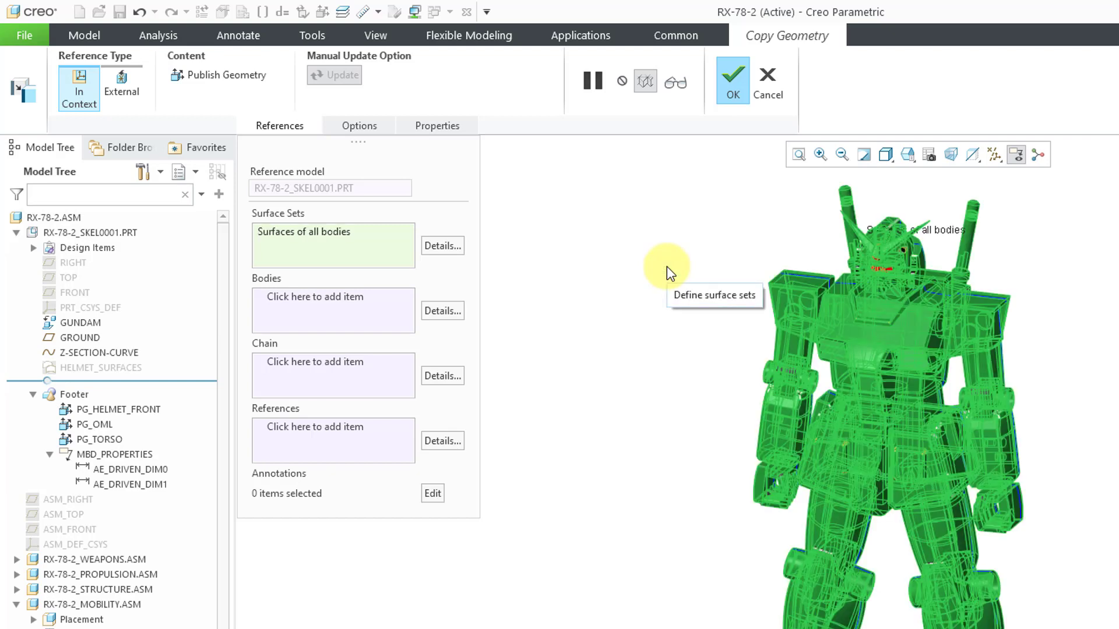
{"action": "right_click", "coordinate": [610, 240]}
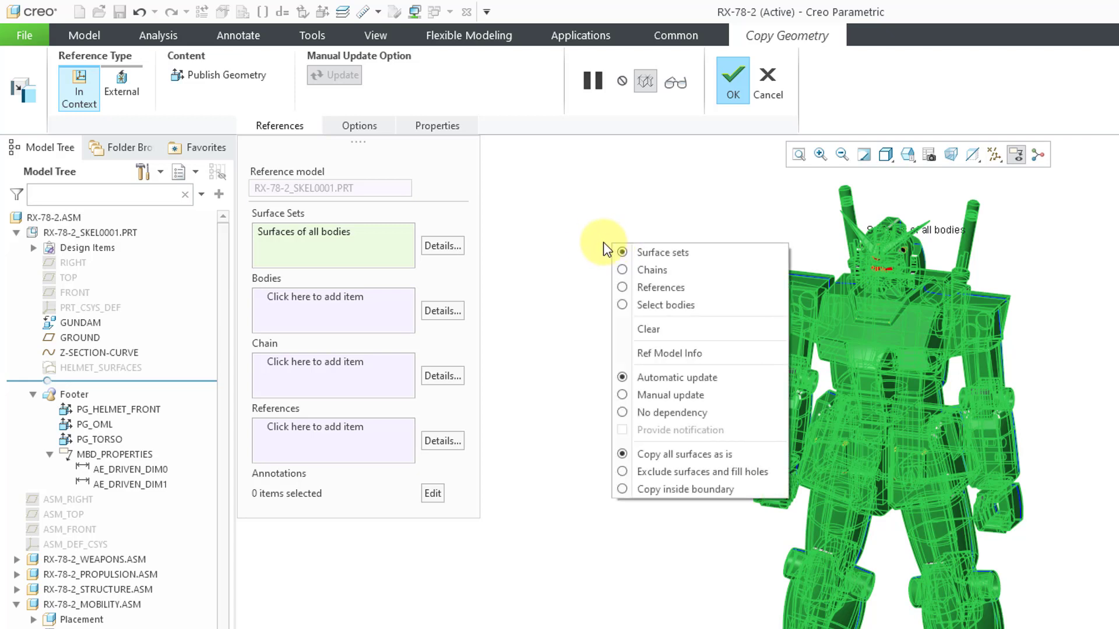
{"action": "left_click", "coordinate": [590, 243]}
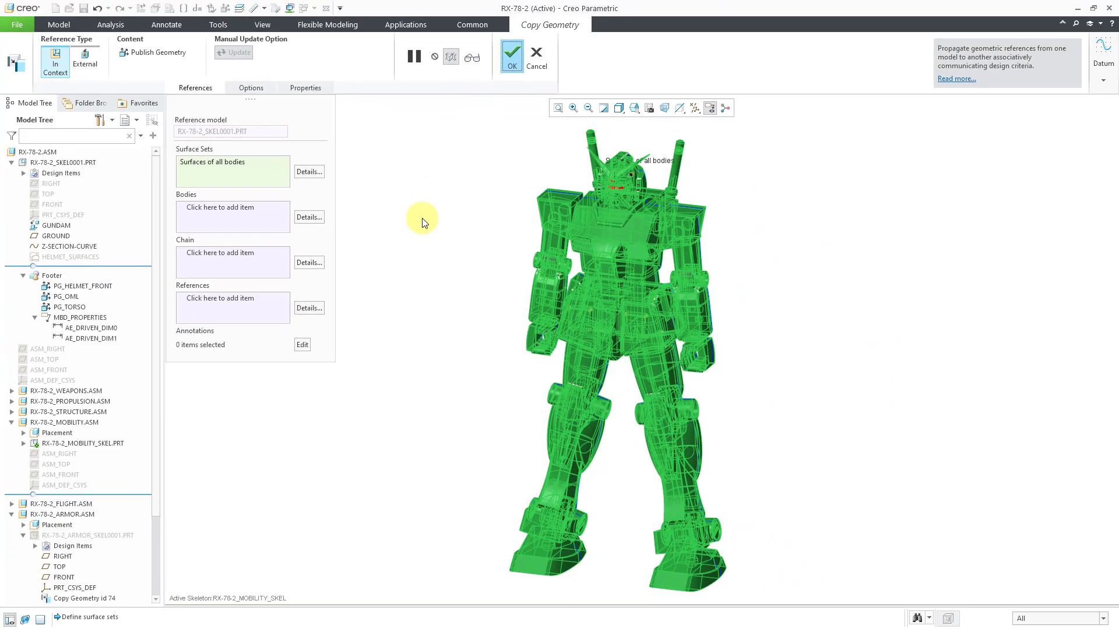
{"action": "middle_click", "coordinate": [424, 222]}
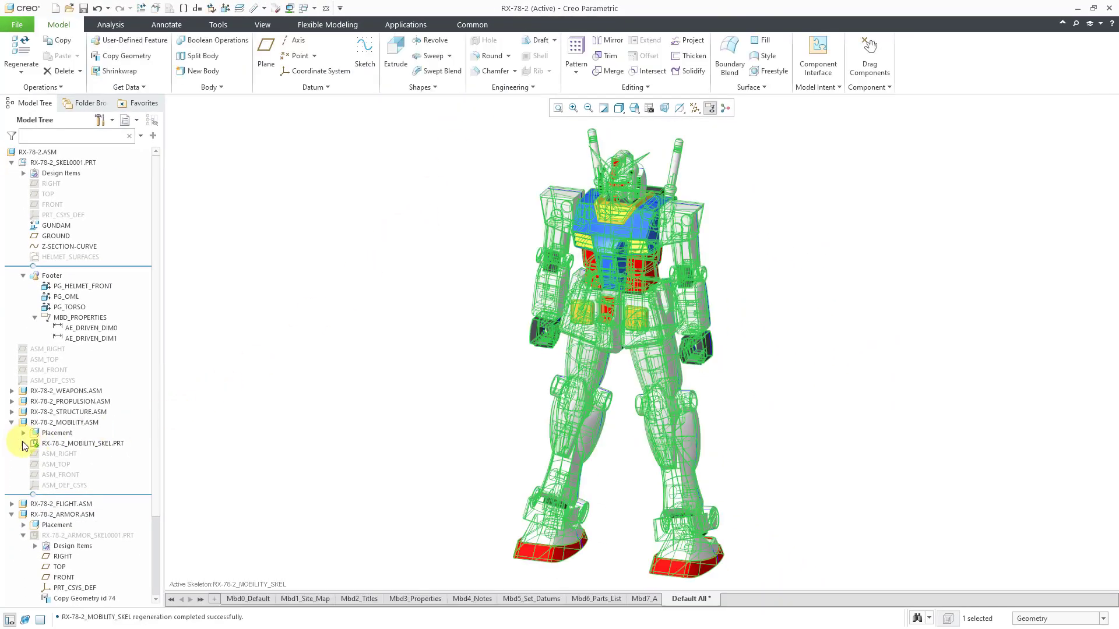
Hide the RX-78-2_MOBILITY_SKEL.PRT part
{"action": "left_click", "coordinate": [24, 443]}
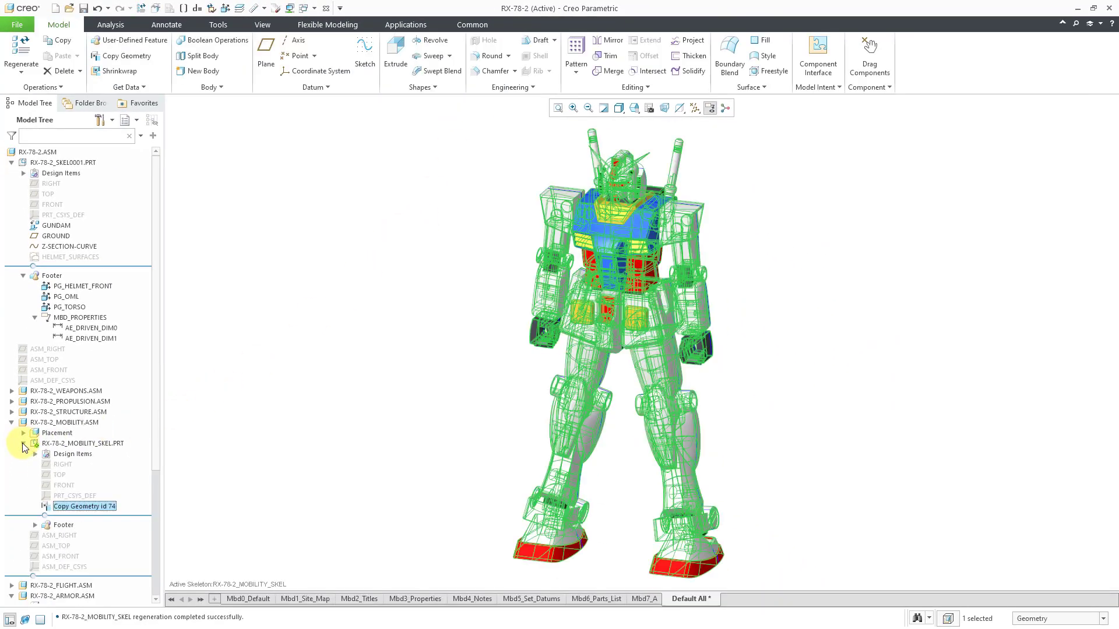
{"action": "left_click", "coordinate": [114, 445]}
{"action": "left_click", "coordinate": [130, 404]}
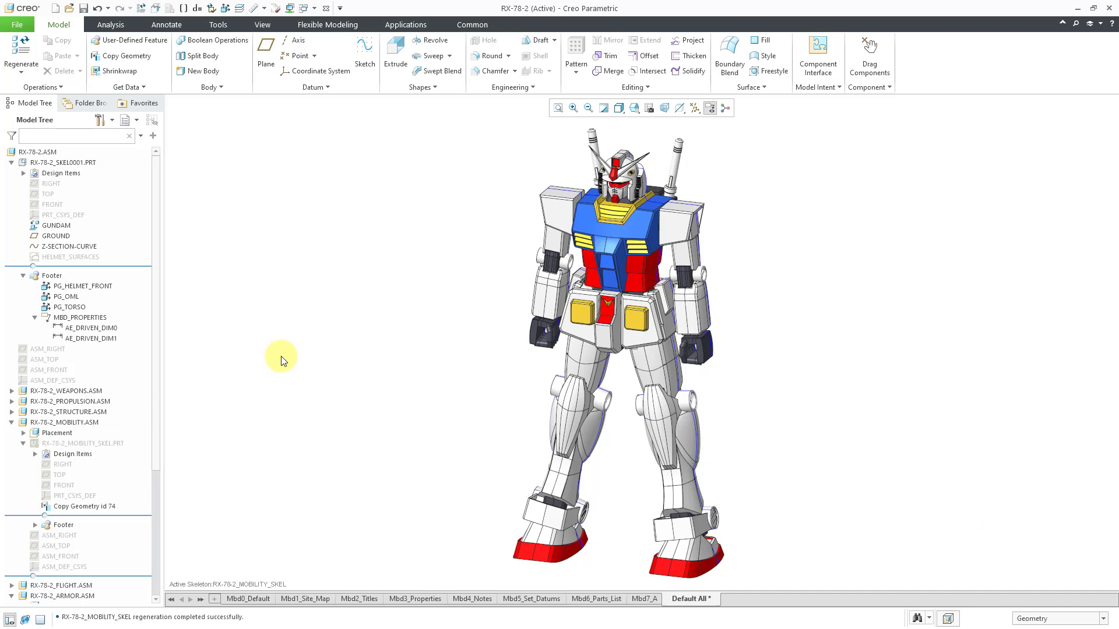
Make RX-78-2_PROPULSION_SKEL the active skeleton and start a new Copy Geometry
{"action": "left_click", "coordinate": [12, 422]}
{"action": "left_click", "coordinate": [12, 401]}
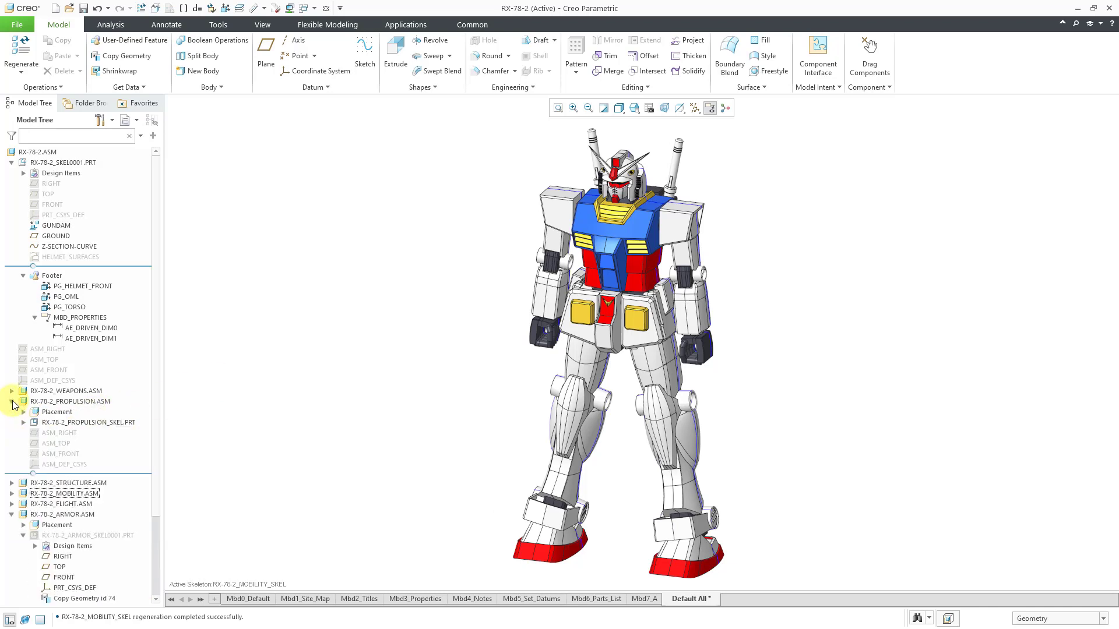
{"action": "left_click", "coordinate": [89, 423]}
{"action": "left_click", "coordinate": [92, 381]}
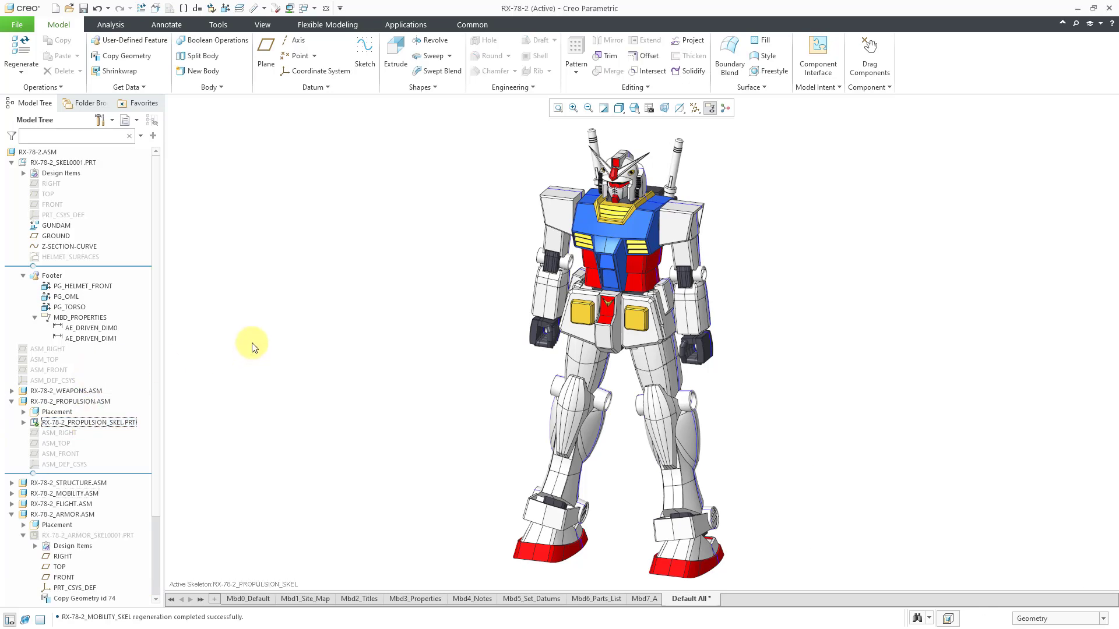
{"action": "left_click", "coordinate": [131, 56]}
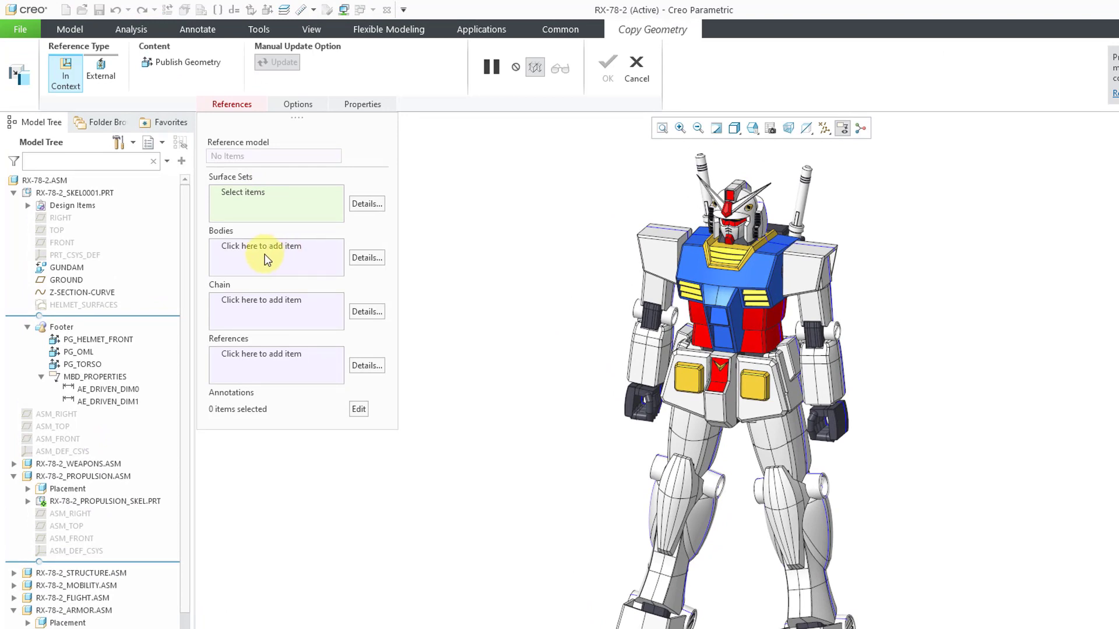
Switch the Copy Geometry to the Bodies collector and browse the main skeleton's body list
{"action": "left_click", "coordinate": [265, 253]}
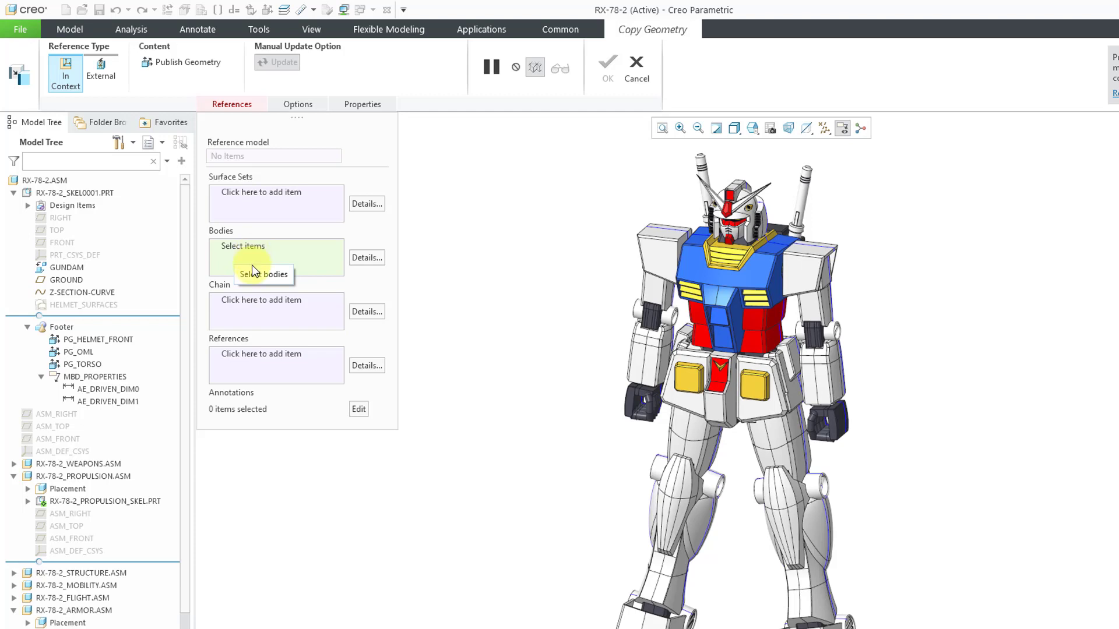
{"action": "left_click", "coordinate": [27, 205]}
{"action": "left_click", "coordinate": [42, 231]}
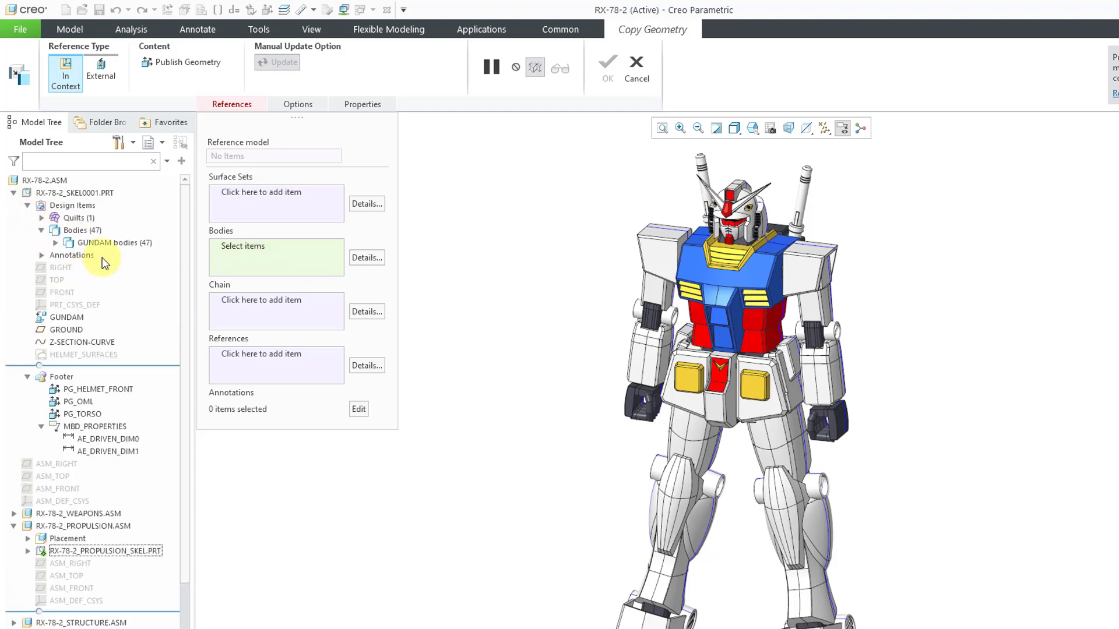
{"action": "left_click", "coordinate": [55, 243]}
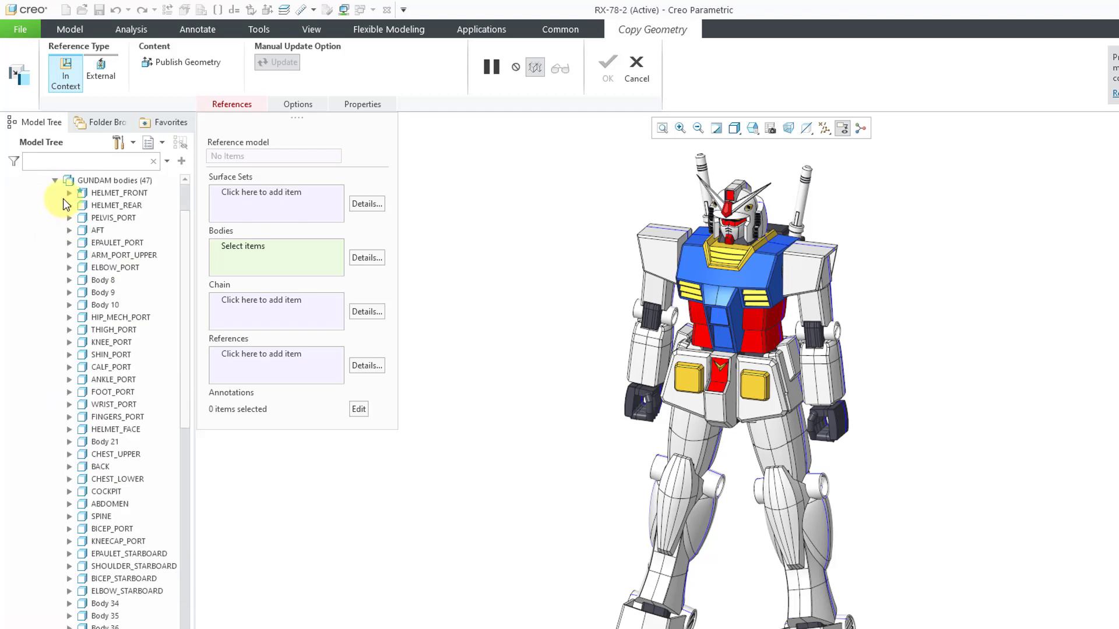
{"action": "left_click", "coordinate": [56, 180]}
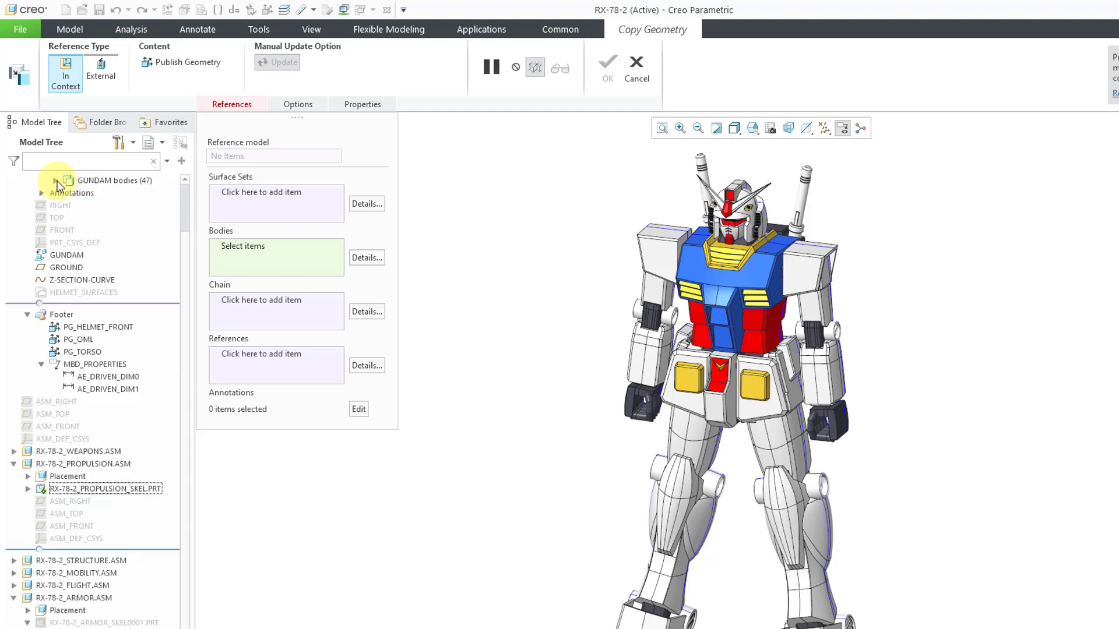
Add the CHEST_UPPER and BACK bodies and confirm the Copy Geometry feature
{"action": "left_click", "coordinate": [734, 335]}
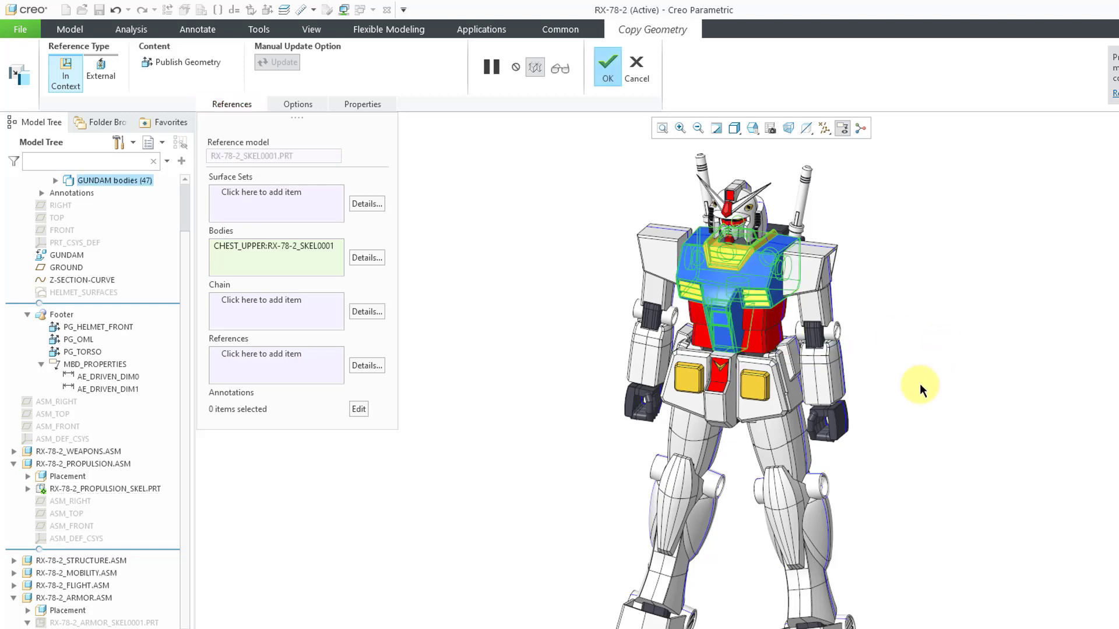
{"action": "middle_click_drag", "start_coordinate": [868, 411], "coordinate": [729, 394]}
{"action": "left_click", "coordinate": [922, 281], "text": "ctrl"}
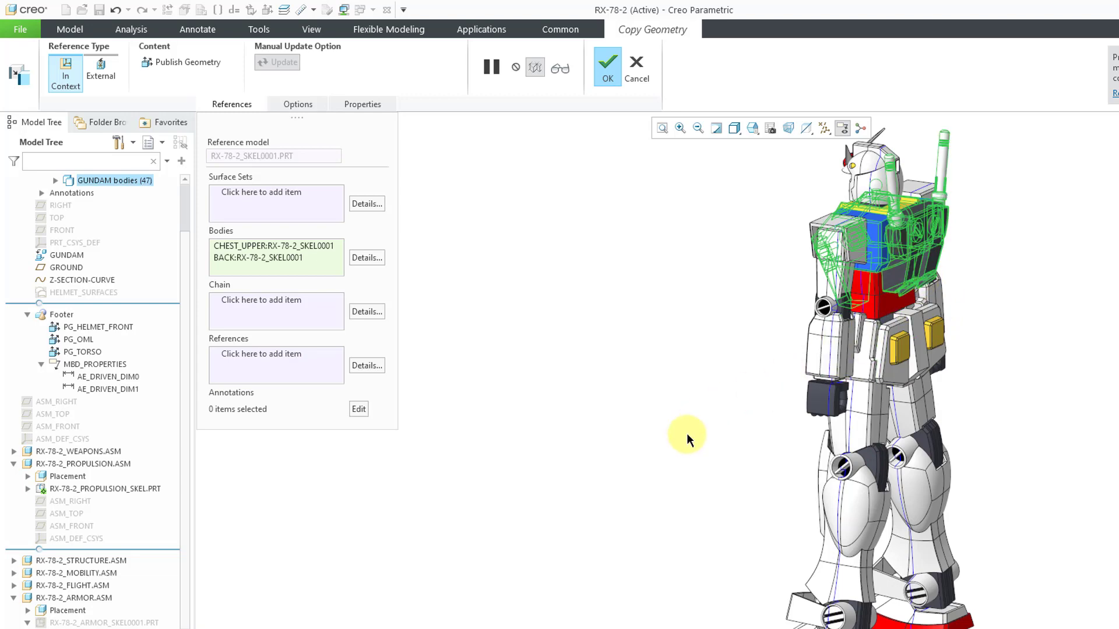
{"action": "middle_click_drag", "start_coordinate": [687, 439], "coordinate": [953, 468]}
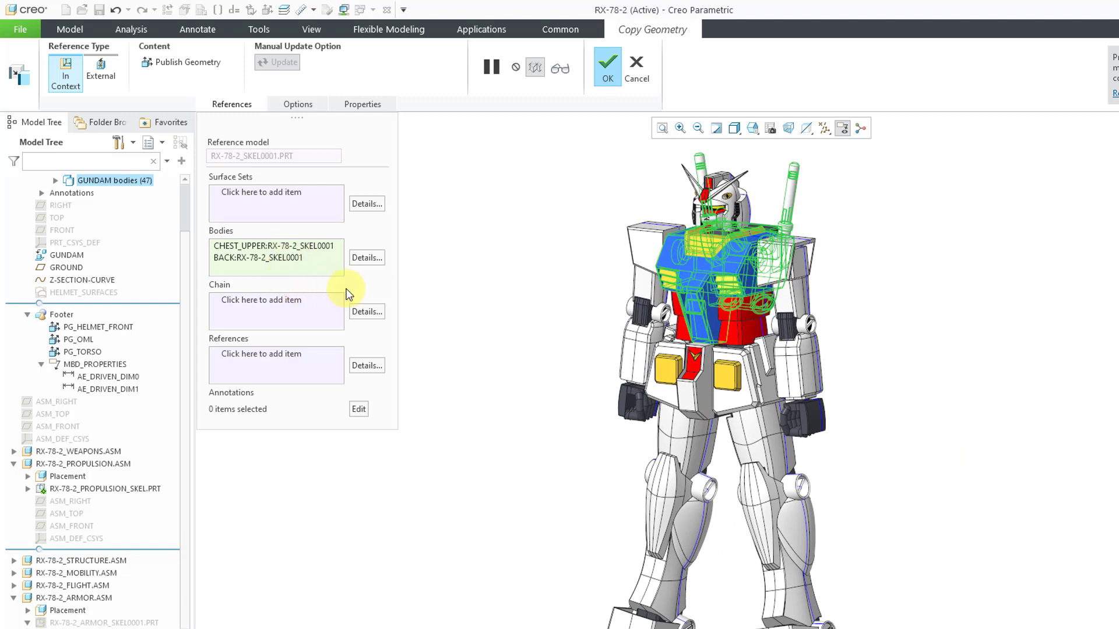
{"action": "left_click", "coordinate": [608, 67]}
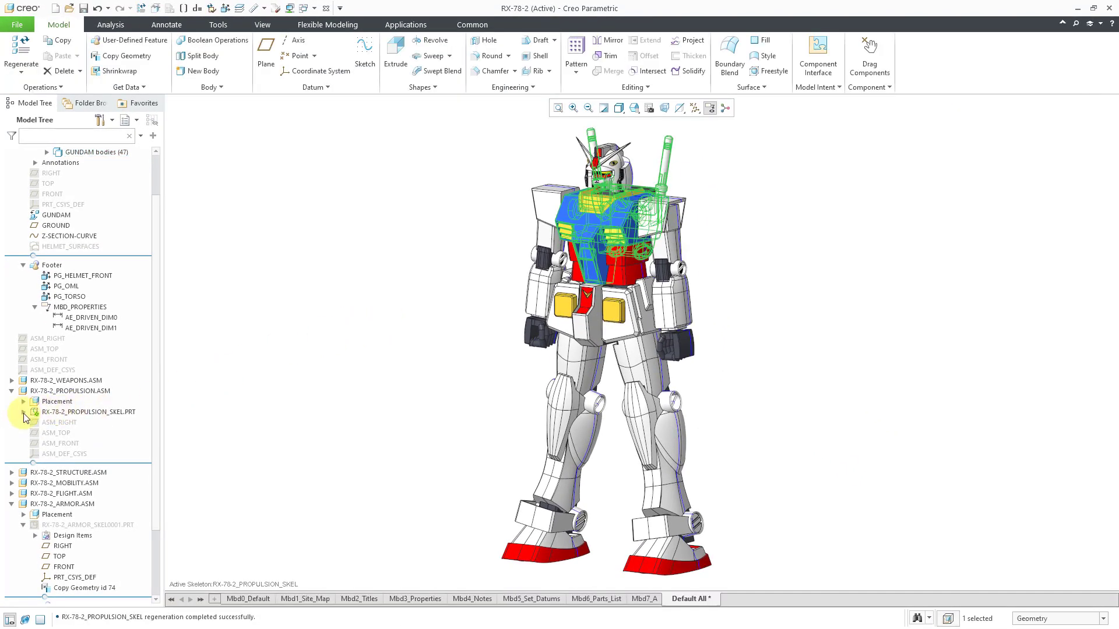
{"action": "left_click", "coordinate": [24, 412]}
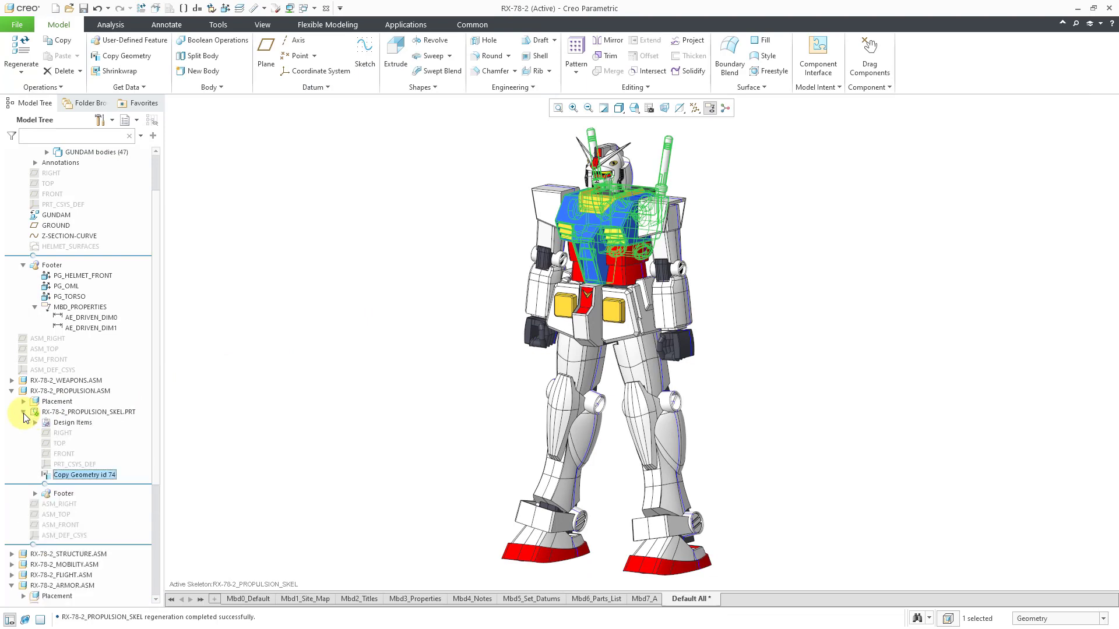
{"action": "left_click", "coordinate": [228, 441]}
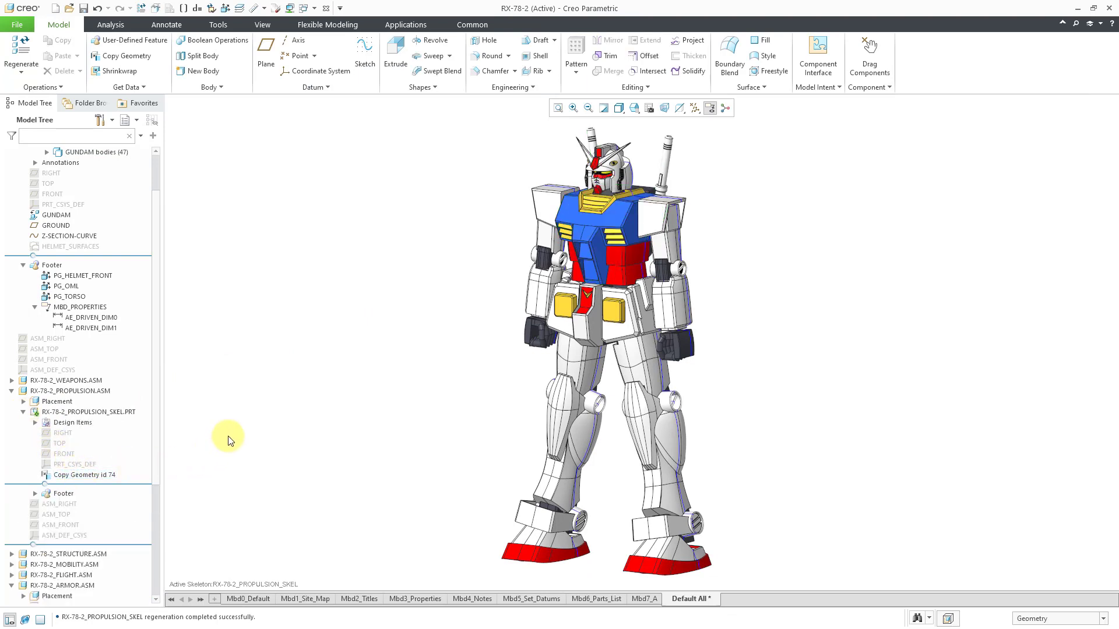
Reopen Copy Geometry id 74, float its Options panel, and show its References
{"action": "left_click", "coordinate": [103, 474]}
{"action": "left_click", "coordinate": [111, 405]}
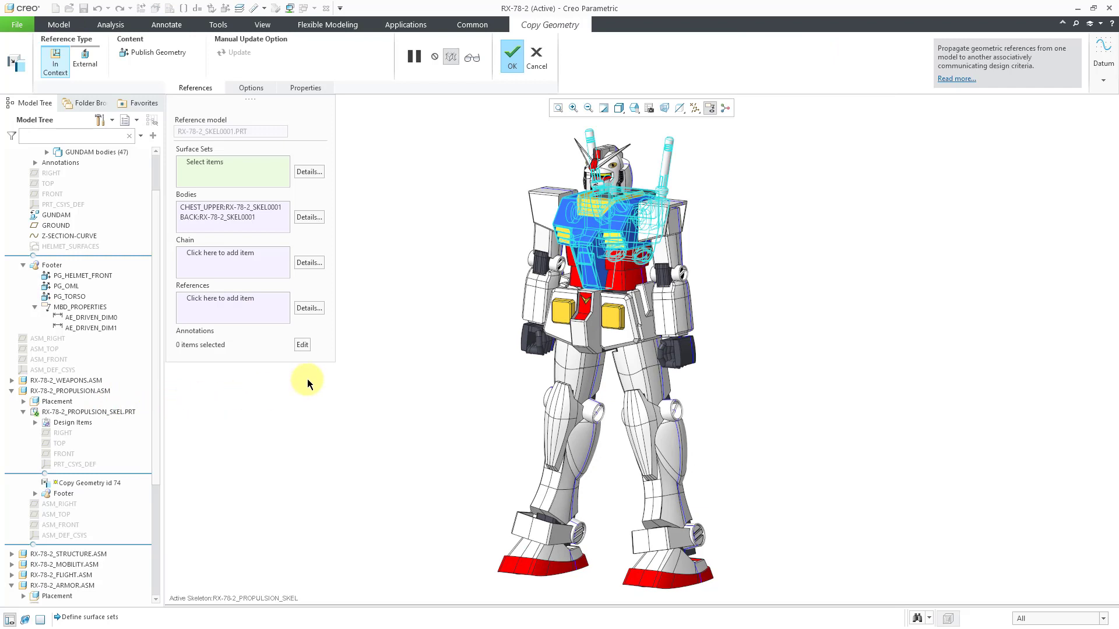
{"action": "left_click", "coordinate": [257, 90]}
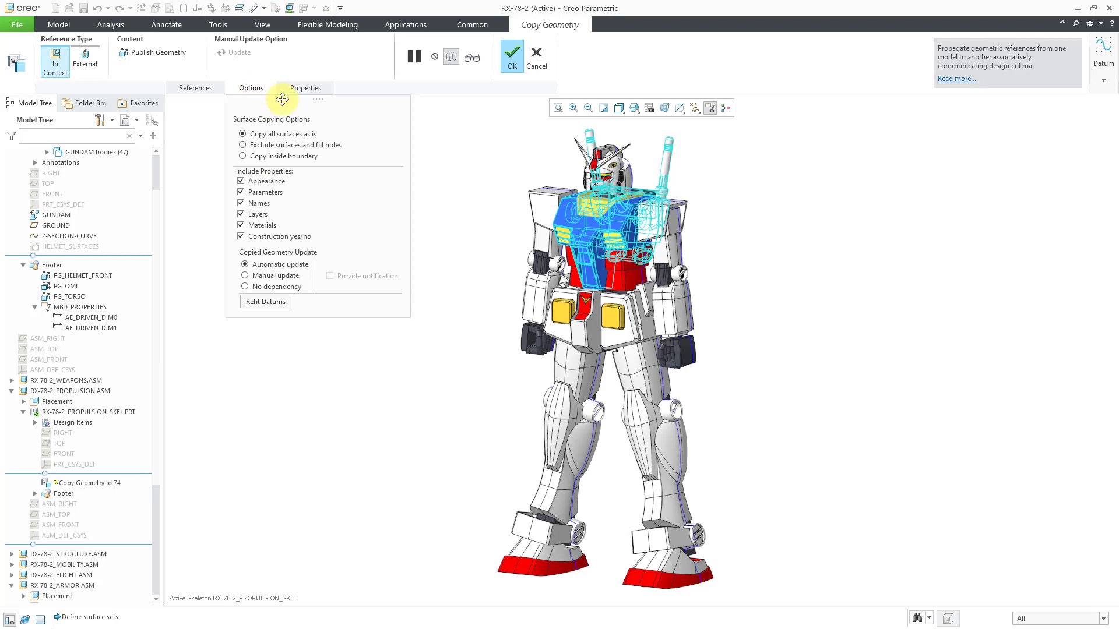
{"action": "left_click_drag", "start_coordinate": [282, 100], "coordinate": [812, 174]}
{"action": "left_click", "coordinate": [197, 87]}
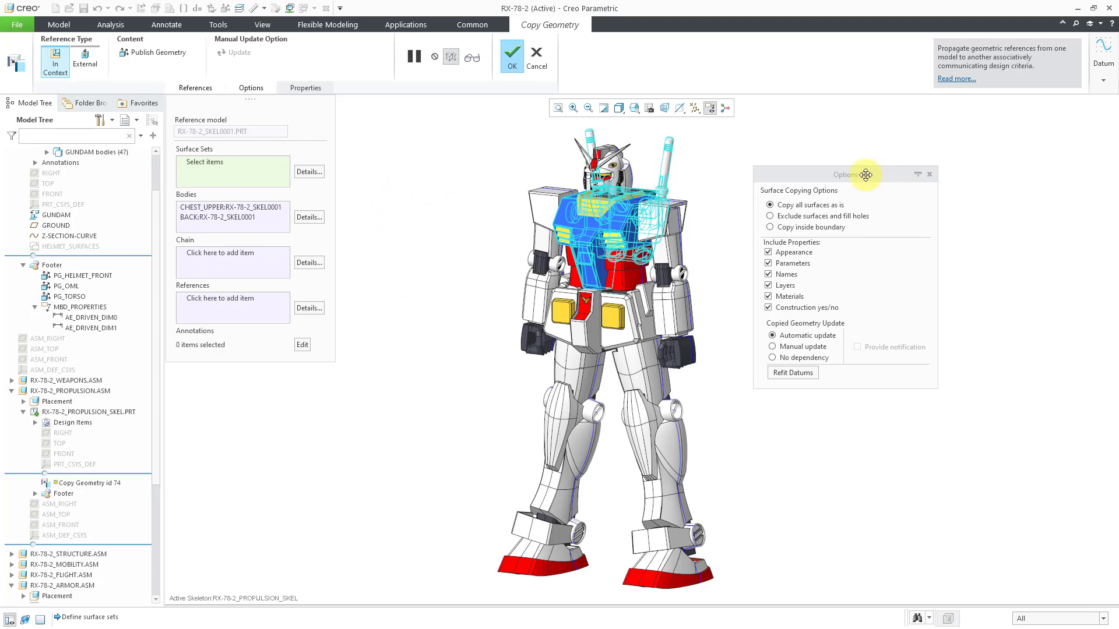
Nudge the floating Copy Geometry options dialog slightly higher
{"action": "left_click_drag", "start_coordinate": [865, 175], "coordinate": [862, 155]}
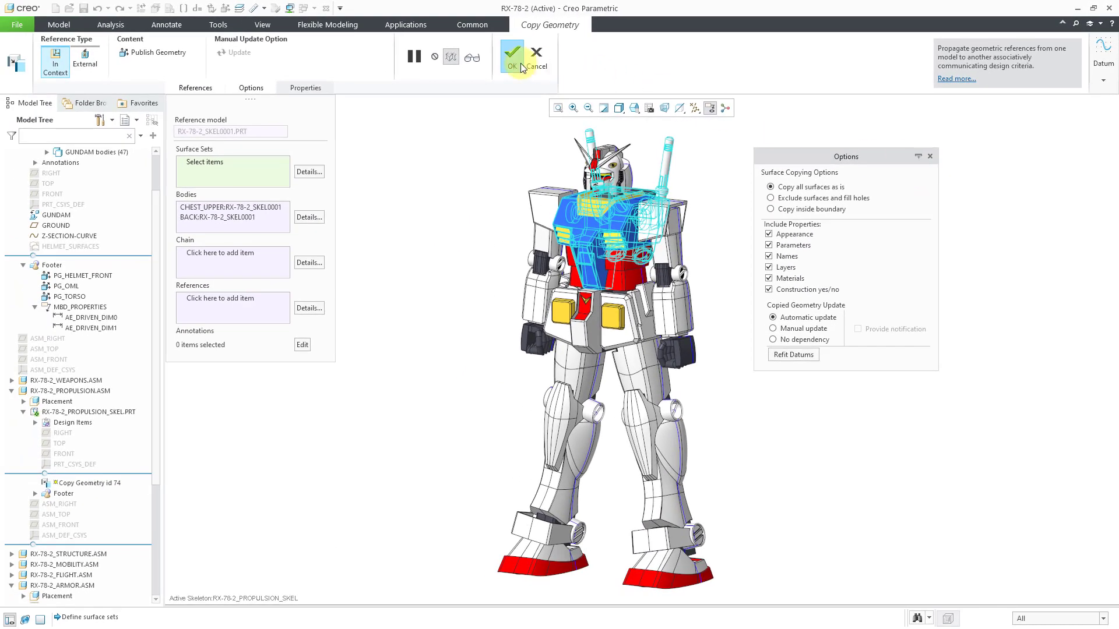
Complete the Copy Geometry redefinition and save the assembly with Ctrl+S
{"action": "left_click", "coordinate": [512, 61]}
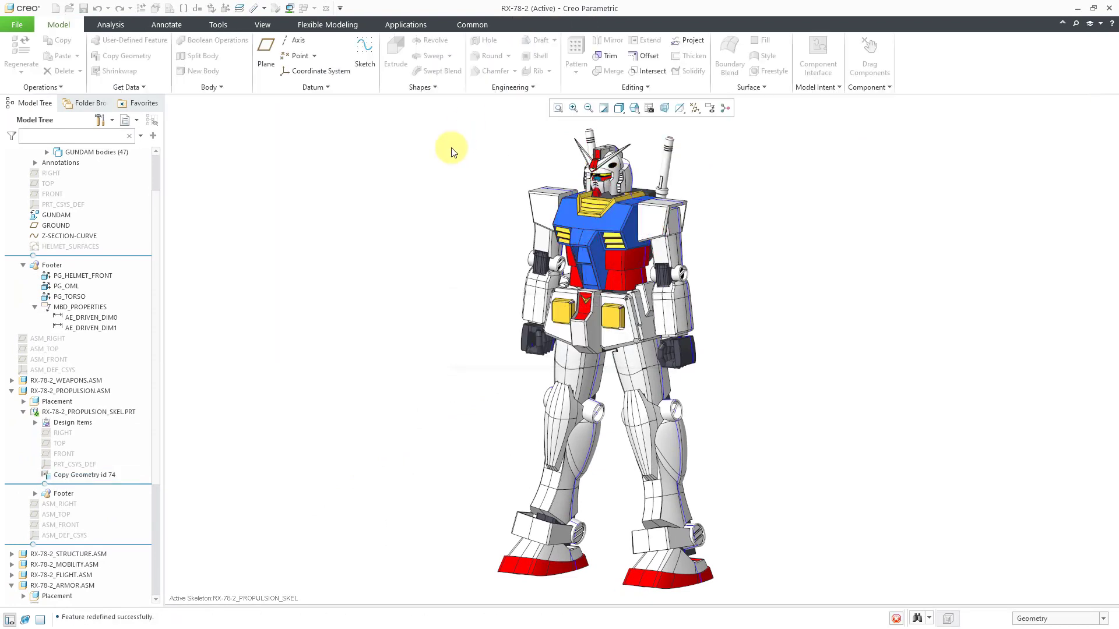
{"action": "left_click", "coordinate": [454, 151]}
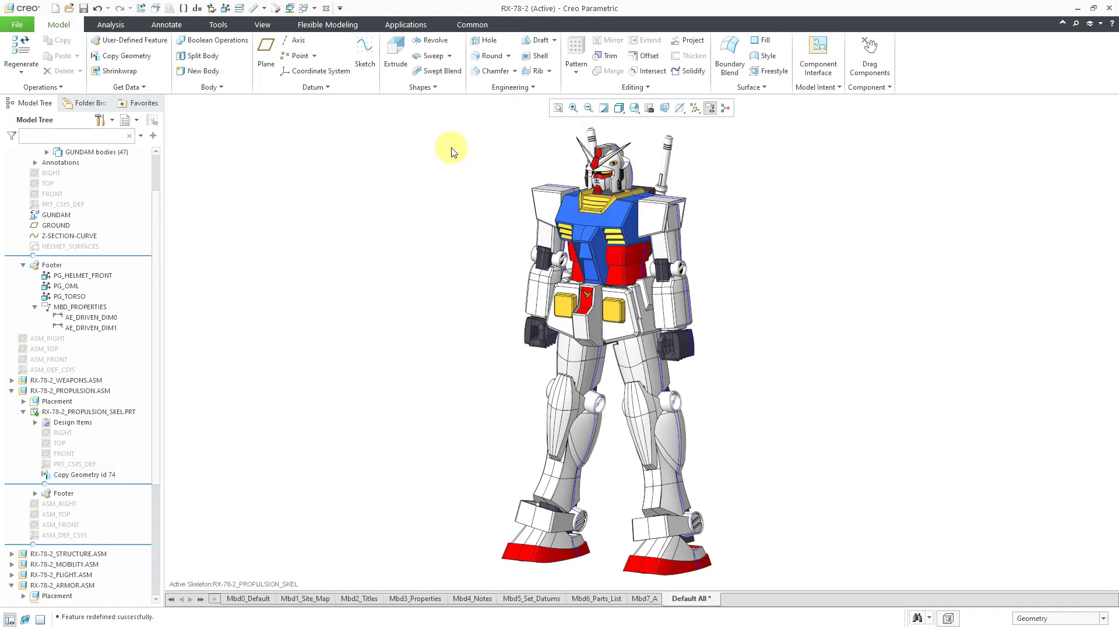
{"action": "key", "text": "ctrl+s"}
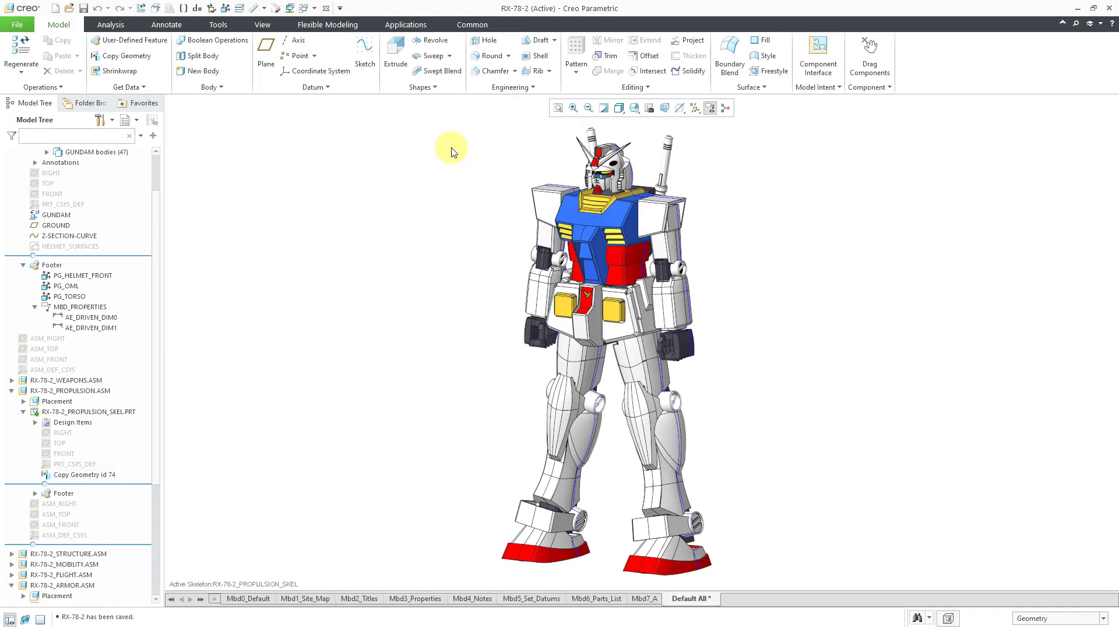
Make RX-78-2_STRUCTURE_SKEL.PRT the active skeleton
{"action": "left_click", "coordinate": [12, 391]}
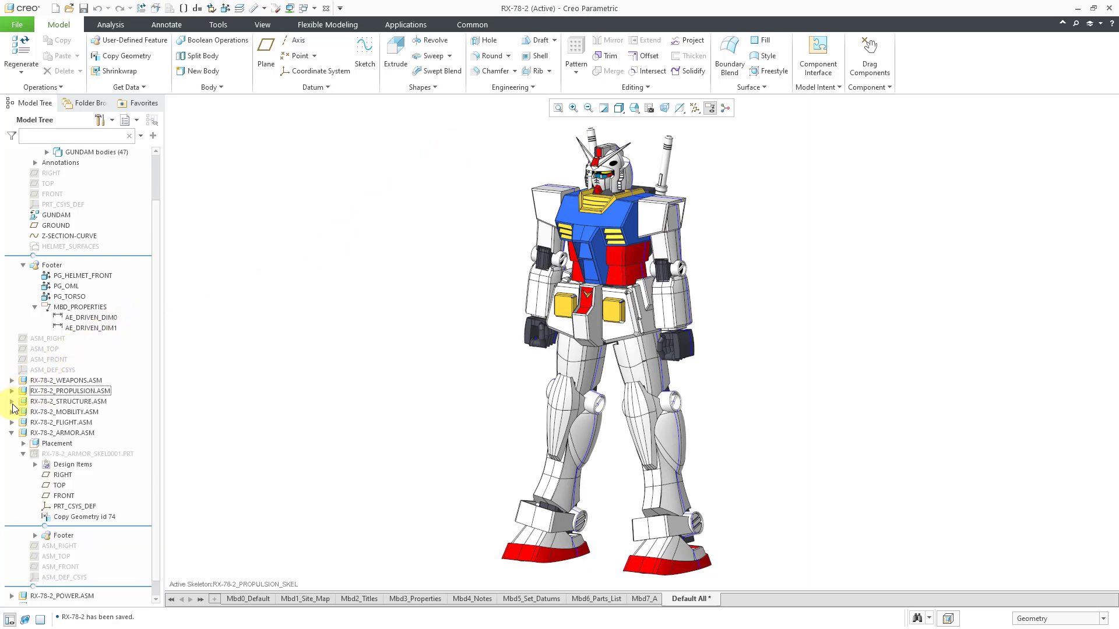
{"action": "left_click", "coordinate": [12, 402]}
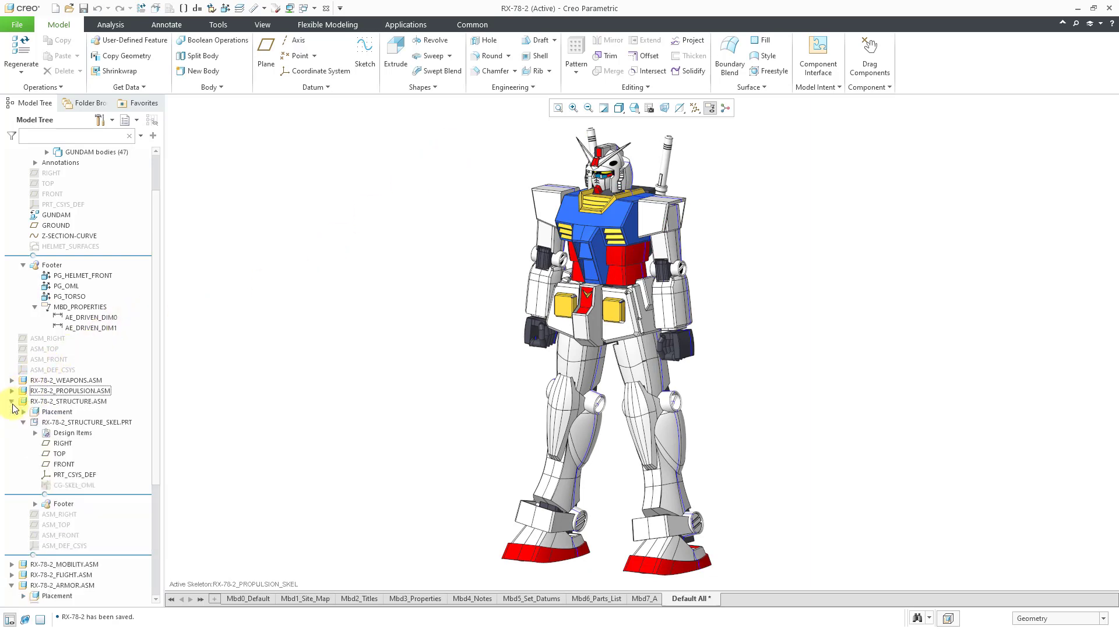
{"action": "left_click", "coordinate": [91, 424]}
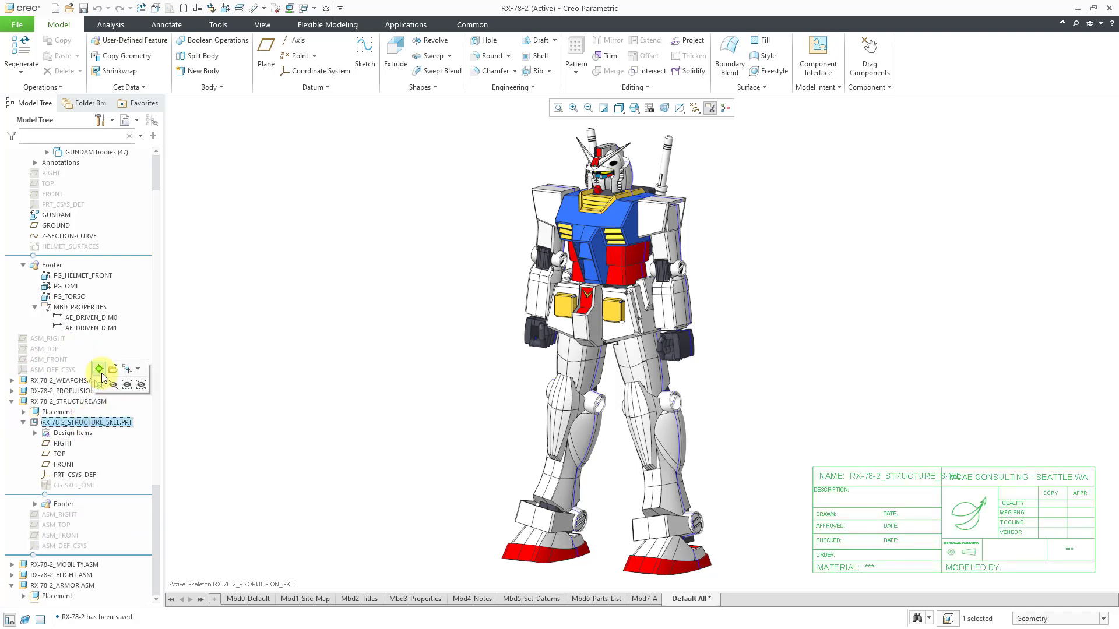
{"action": "left_click", "coordinate": [100, 371]}
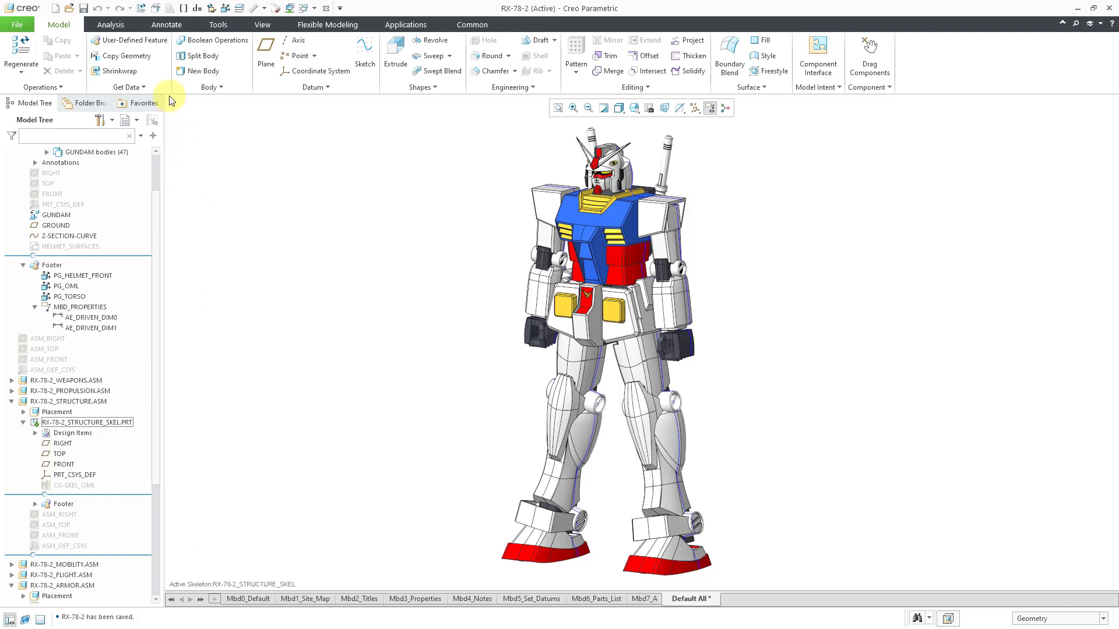
Start a new Copy Geometry in the structure skeleton, close the floating options, and pick the Chain collector
{"action": "left_click", "coordinate": [125, 56]}
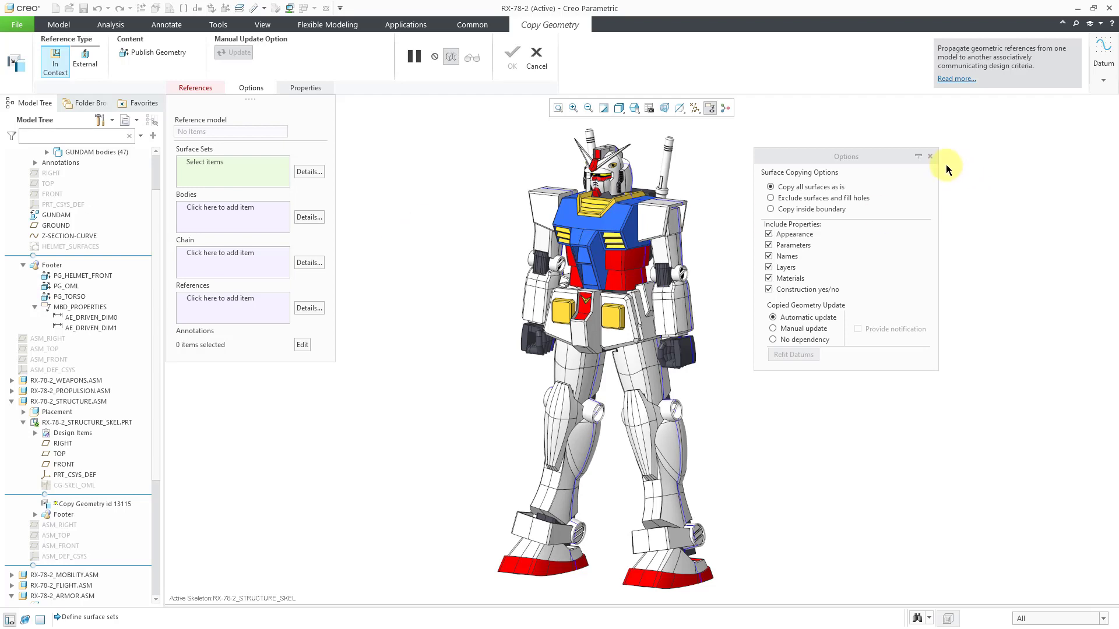
{"action": "left_click", "coordinate": [930, 157]}
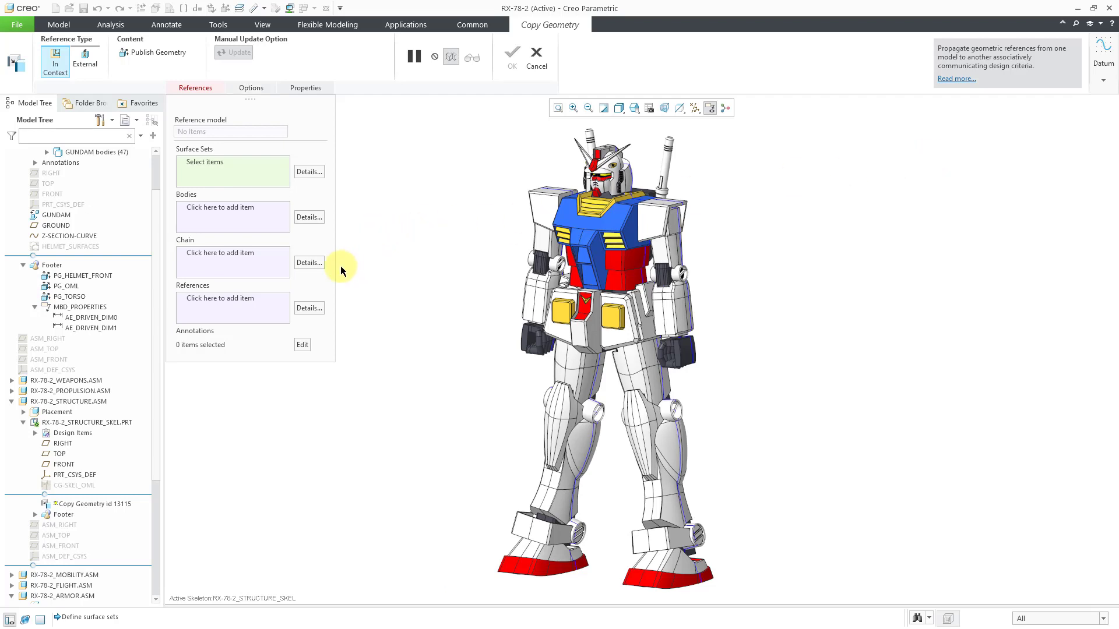
{"action": "left_click", "coordinate": [225, 255]}
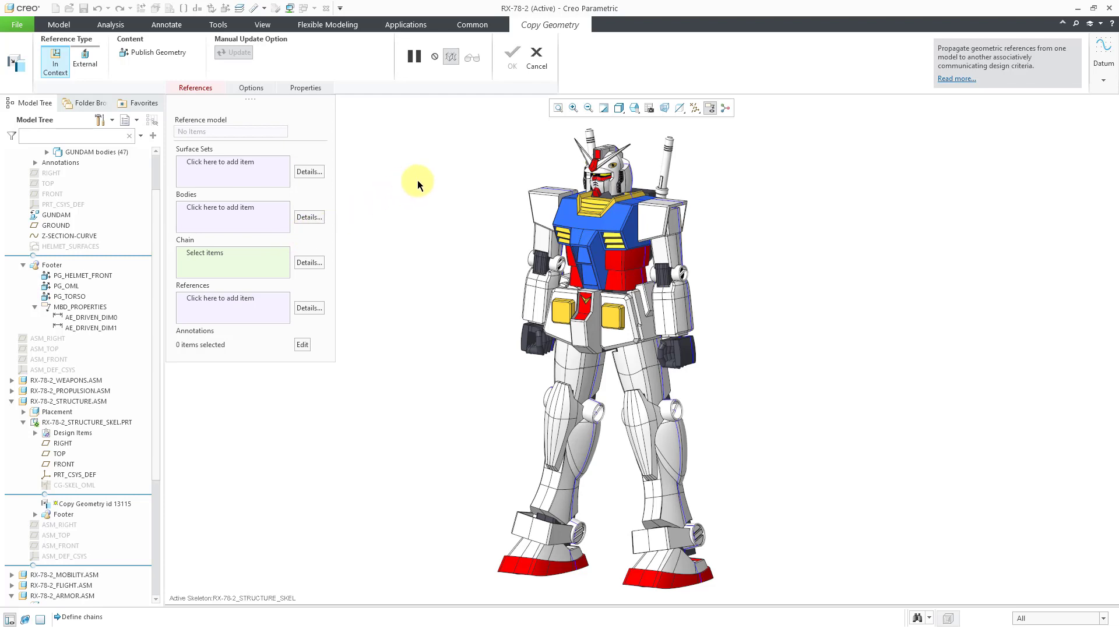
Define a rule-based chain of all curves in Z-SECTION-CURVE, anchored on the shoulder curve
{"action": "left_click", "coordinate": [313, 265]}
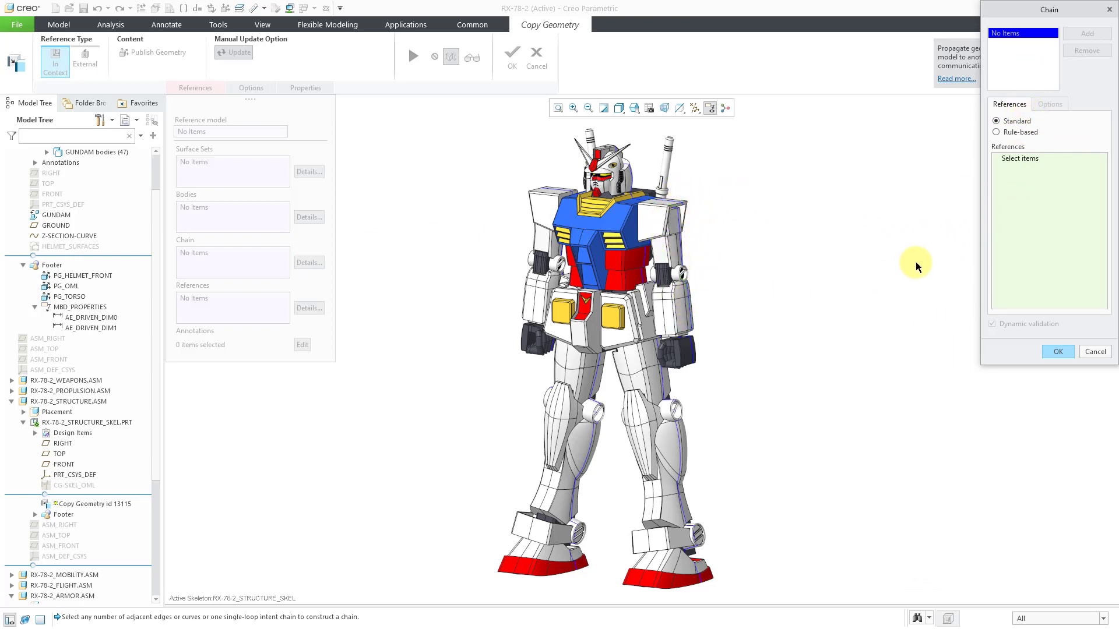
{"action": "left_click", "coordinate": [997, 133]}
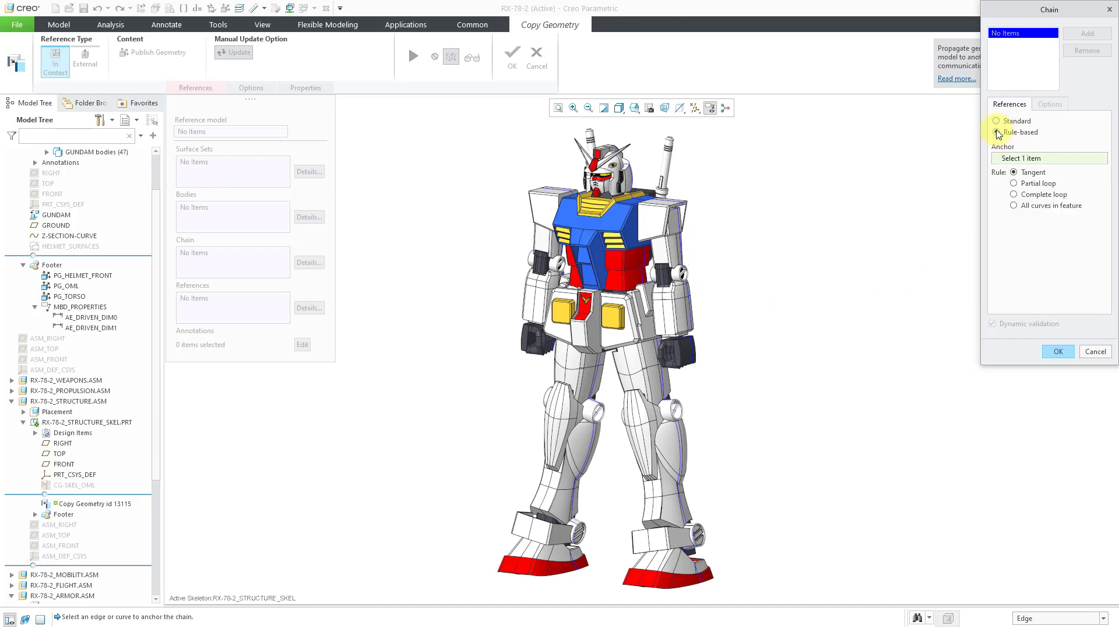
{"action": "left_click", "coordinate": [1014, 206]}
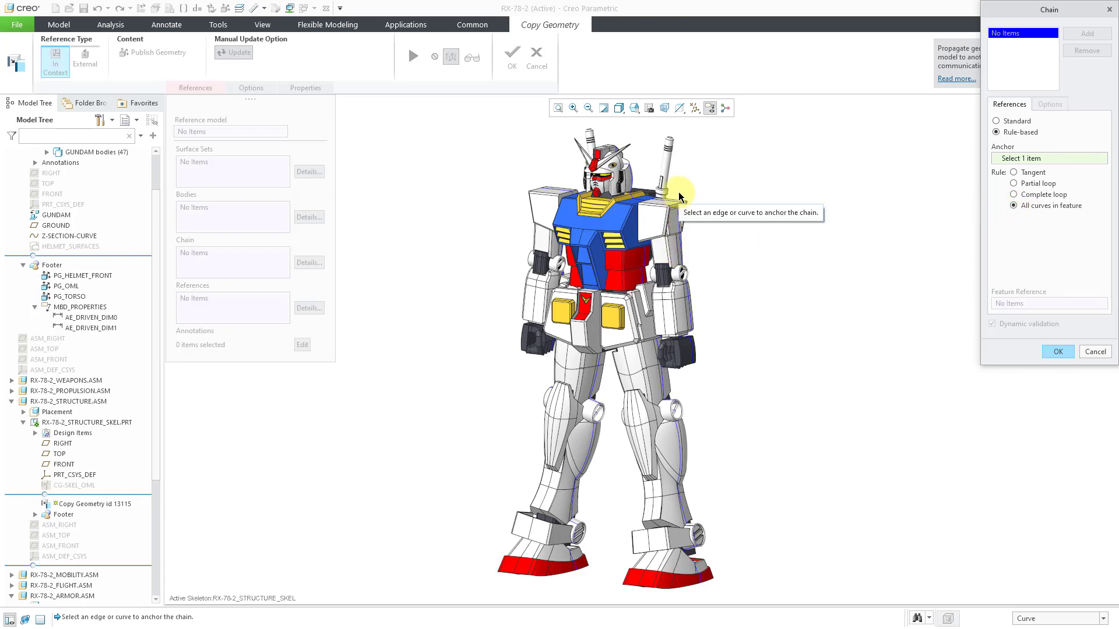
{"action": "scroll", "coordinate": [677, 257], "scroll_direction": "down", "scroll_amount": 8}
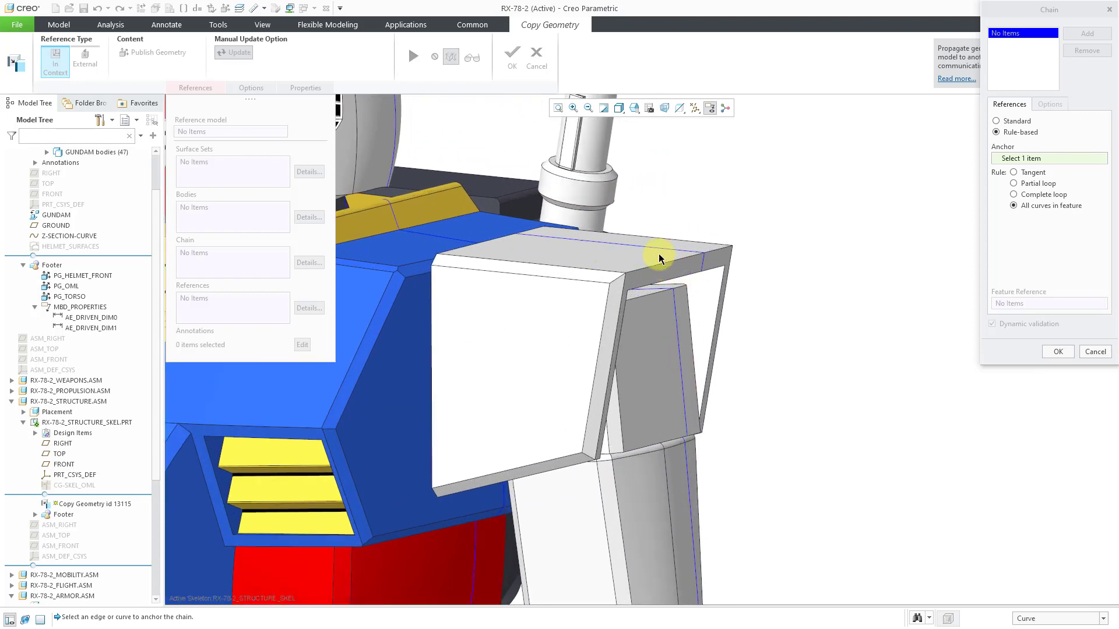
{"action": "left_click", "coordinate": [659, 255]}
{"action": "scroll", "coordinate": [719, 226], "scroll_direction": "up", "scroll_amount": 8}
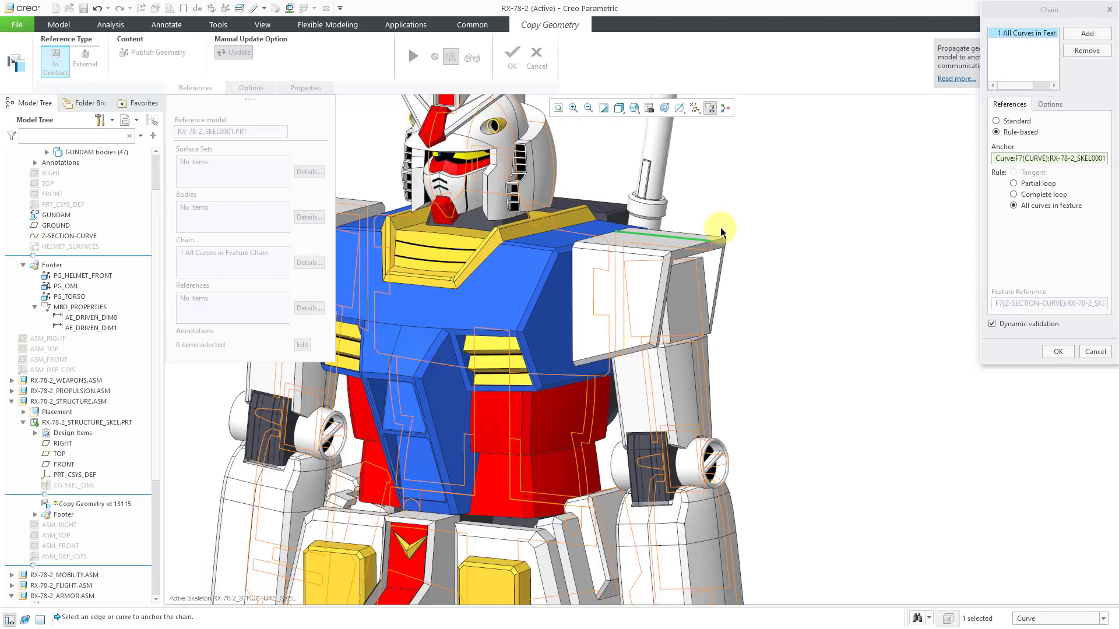
{"action": "scroll", "coordinate": [720, 226], "scroll_direction": "up", "scroll_amount": 4}
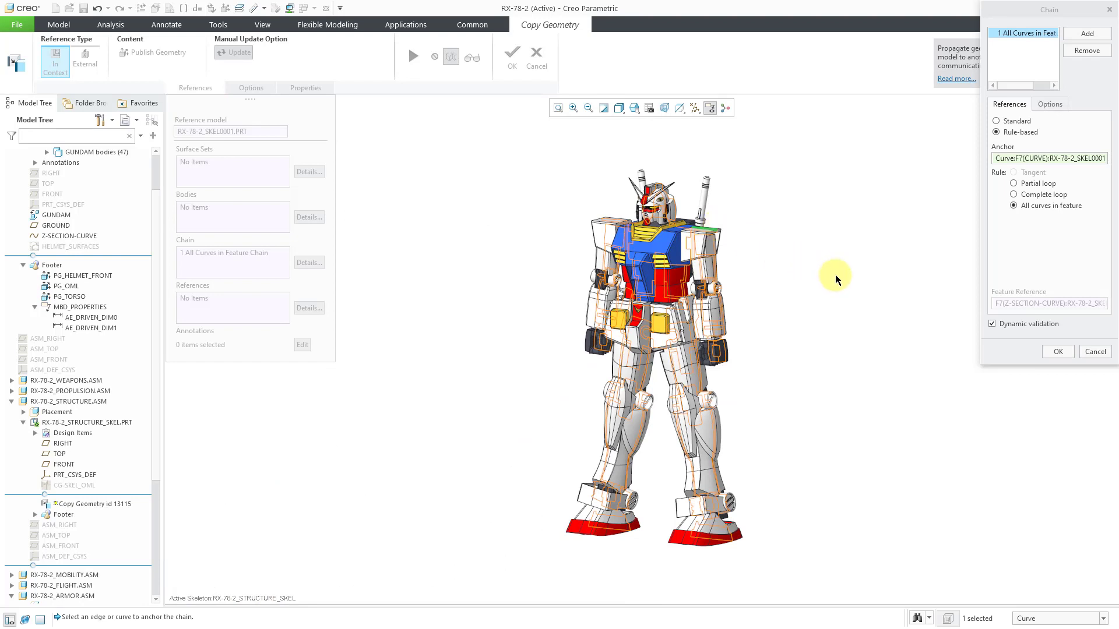
{"action": "left_click", "coordinate": [1056, 353]}
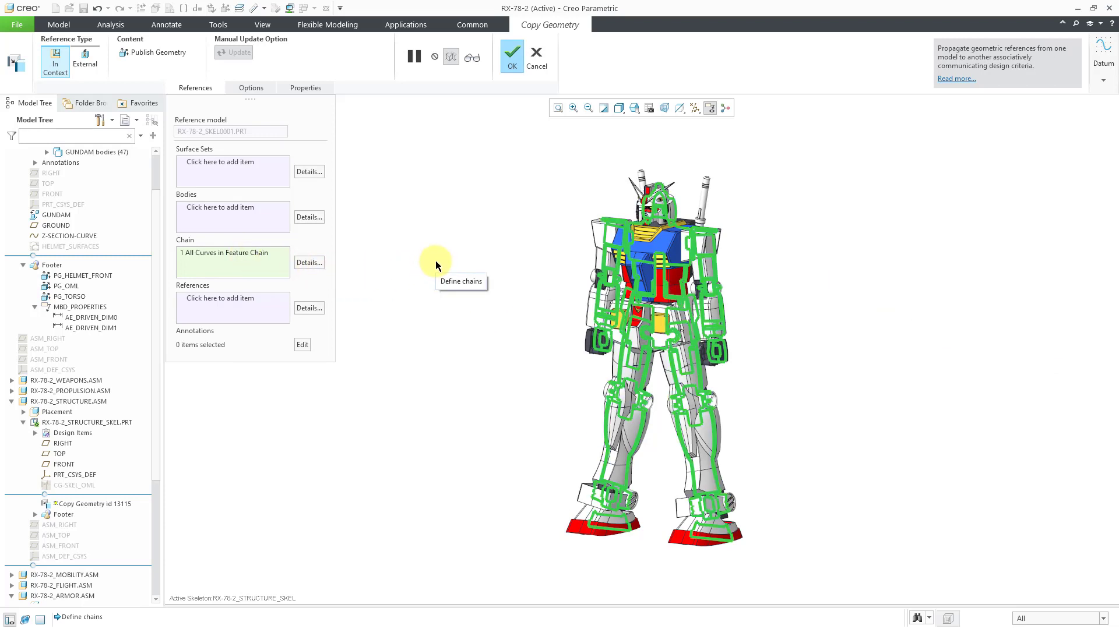
Add One-by-One curve chains on the right and left shoulder edges, making three chains
{"action": "middle_click_drag", "start_coordinate": [581, 180], "coordinate": [588, 188]}
{"action": "scroll", "coordinate": [655, 176], "scroll_direction": "up", "scroll_amount": 6}
{"action": "middle_click_drag", "start_coordinate": [622, 236], "coordinate": [641, 245]}
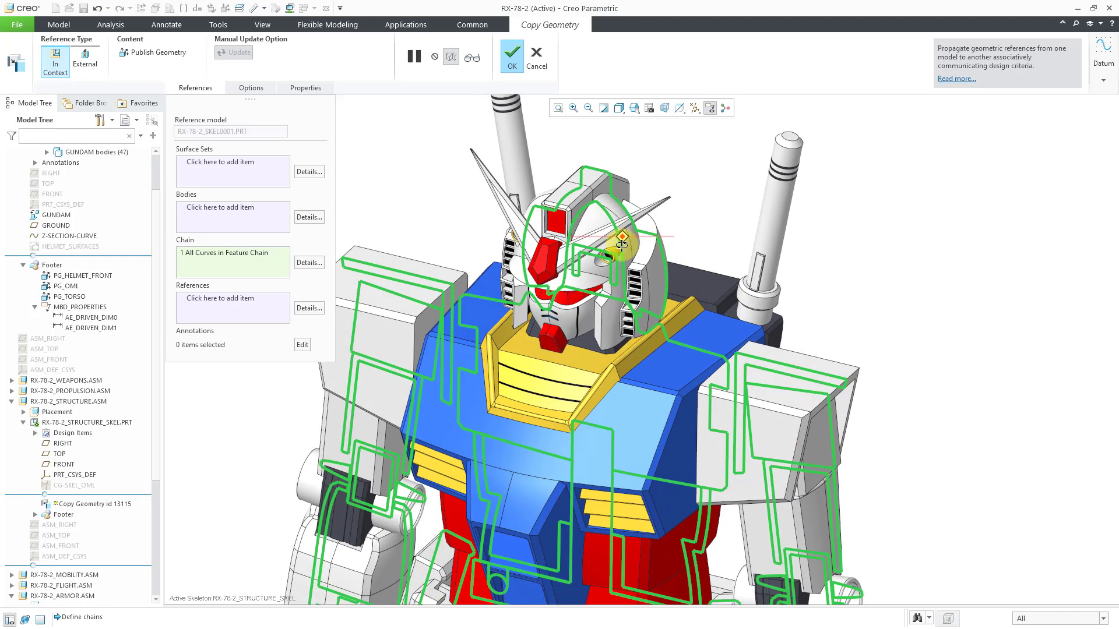
{"action": "left_click", "coordinate": [855, 377], "text": "ctrl"}
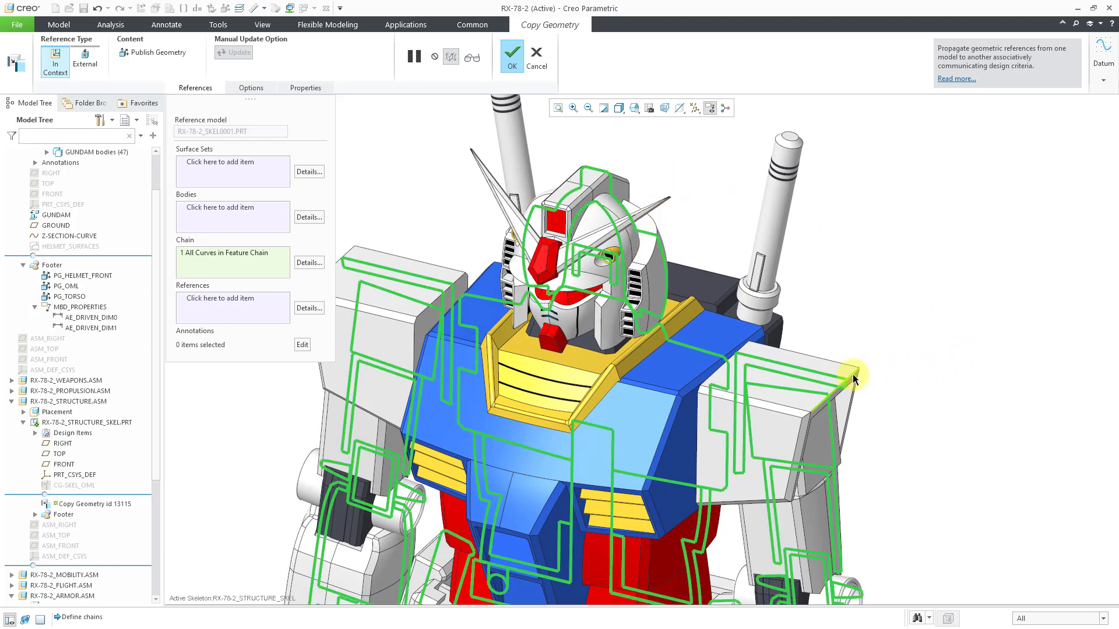
{"action": "left_click", "coordinate": [345, 251], "text": "ctrl"}
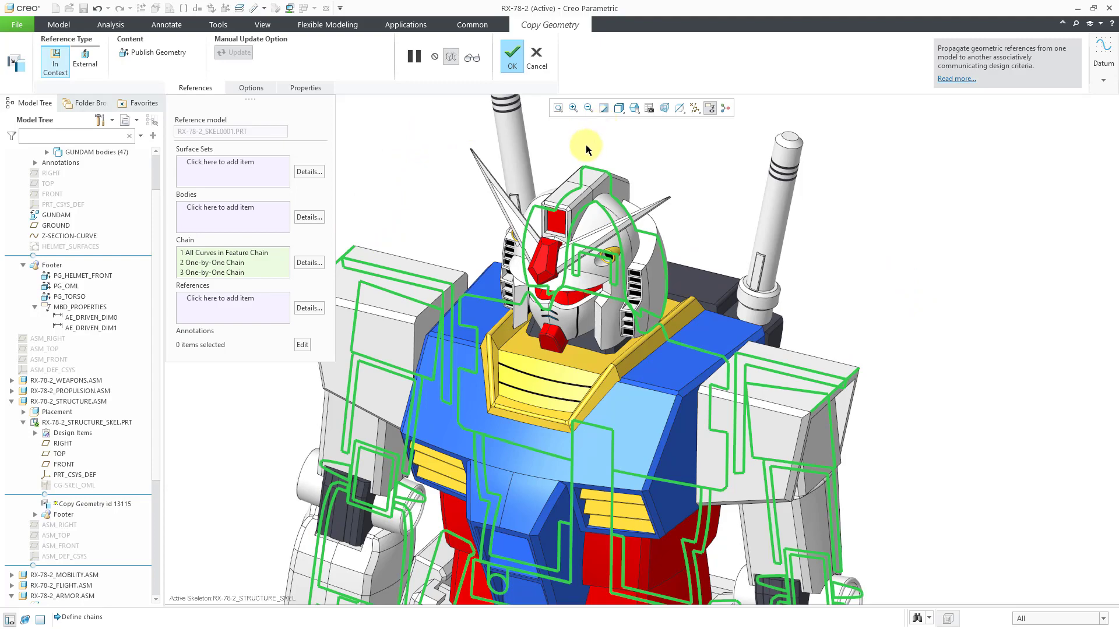
{"action": "middle_click_drag", "start_coordinate": [585, 148], "coordinate": [637, 212]}
{"action": "scroll", "coordinate": [639, 220], "scroll_direction": "down", "scroll_amount": 5}
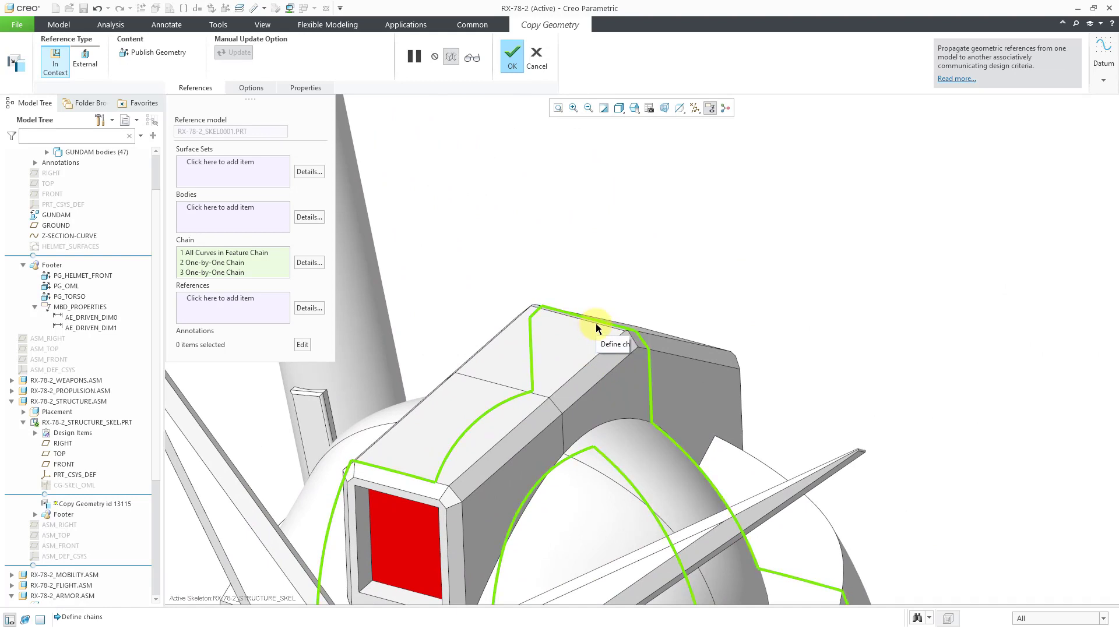
{"action": "scroll", "coordinate": [597, 325], "scroll_direction": "down", "scroll_amount": 5}
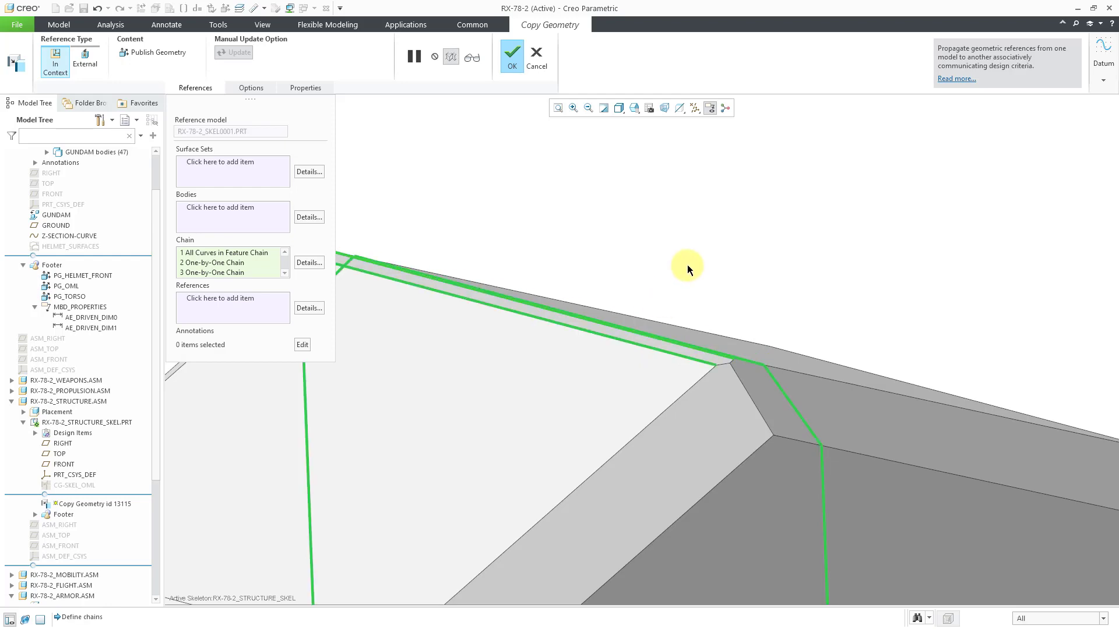
{"action": "scroll", "coordinate": [687, 264], "scroll_direction": "up", "scroll_amount": 5}
{"action": "scroll", "coordinate": [640, 232], "scroll_direction": "up", "scroll_amount": 8}
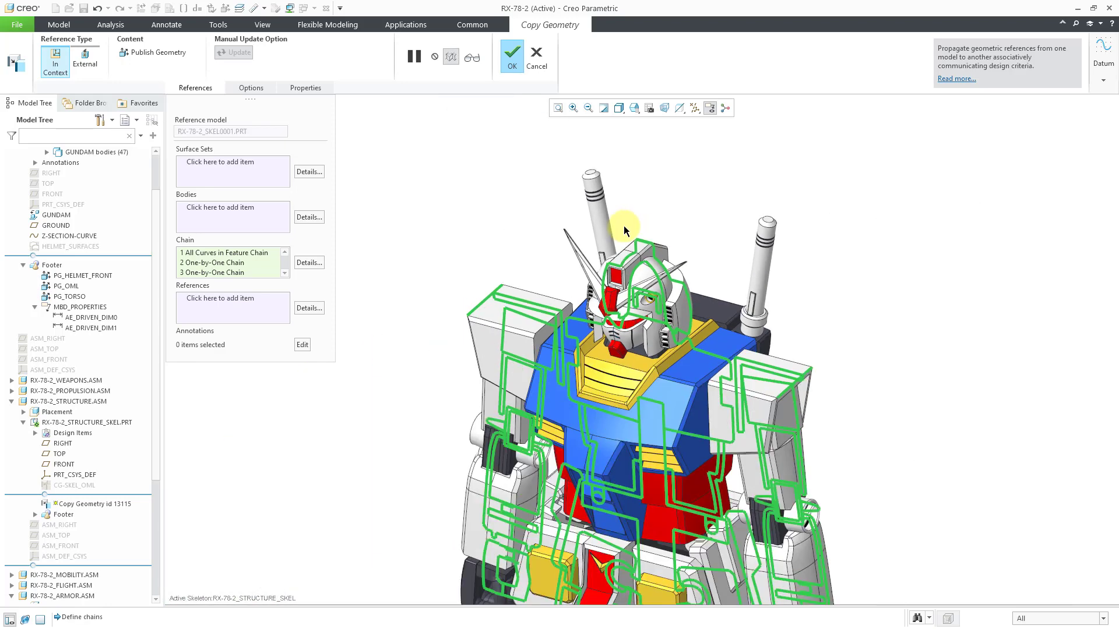
{"action": "middle_click_drag", "start_coordinate": [631, 256], "coordinate": [608, 215], "text": "shift"}
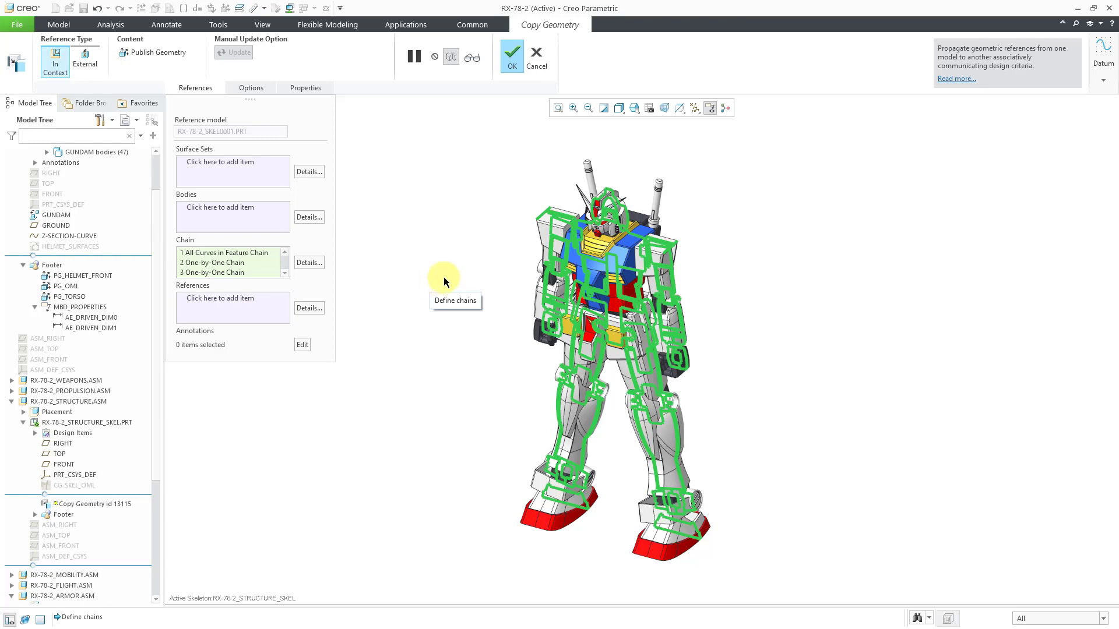
Turn on datum plane display and add the GROUND plane to the Copy Geometry references
{"action": "left_click", "coordinate": [244, 299]}
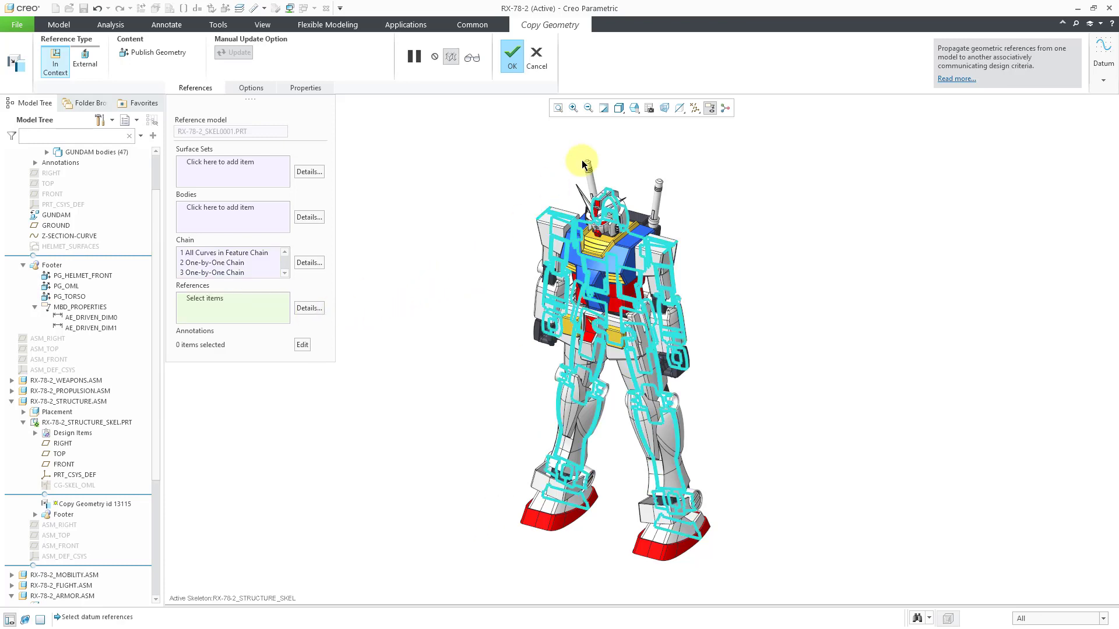
{"action": "left_click", "coordinate": [693, 111]}
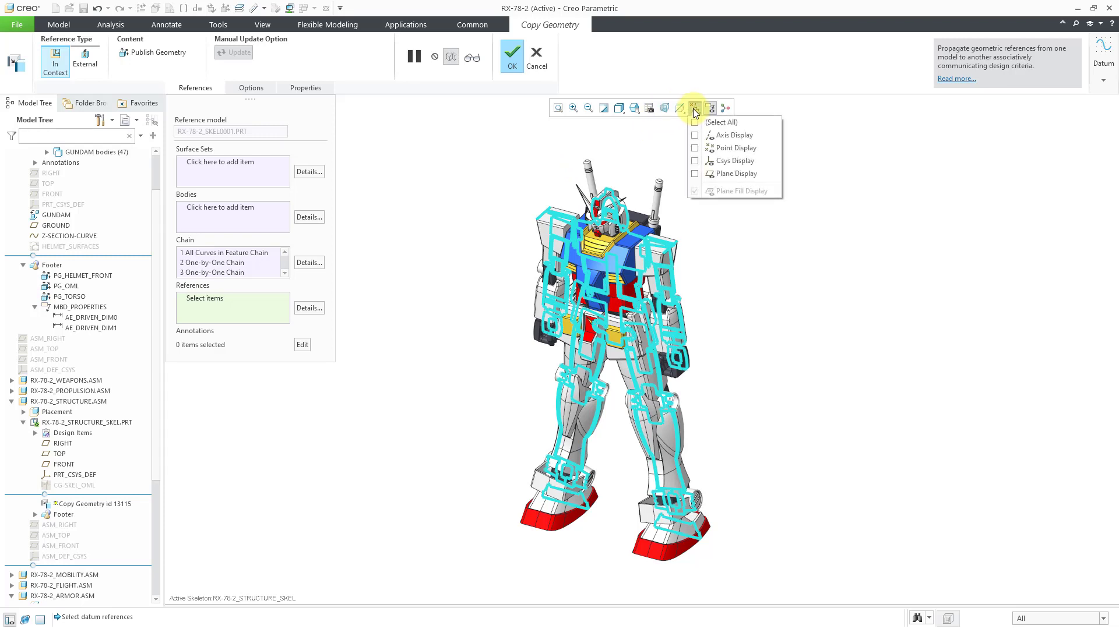
{"action": "left_click", "coordinate": [736, 174]}
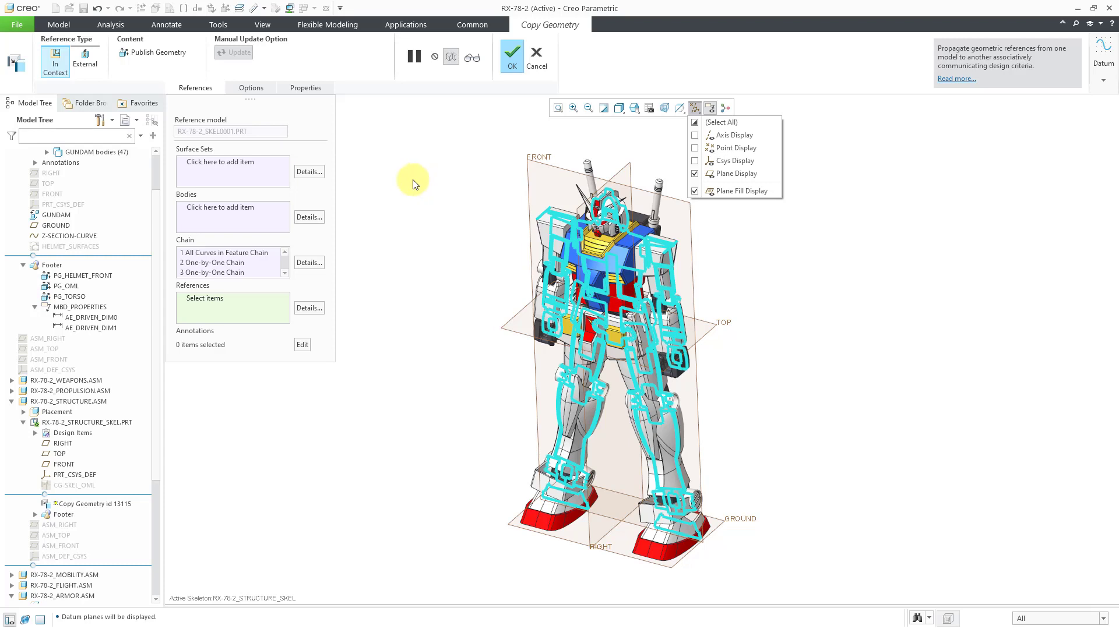
{"action": "left_click", "coordinate": [748, 534]}
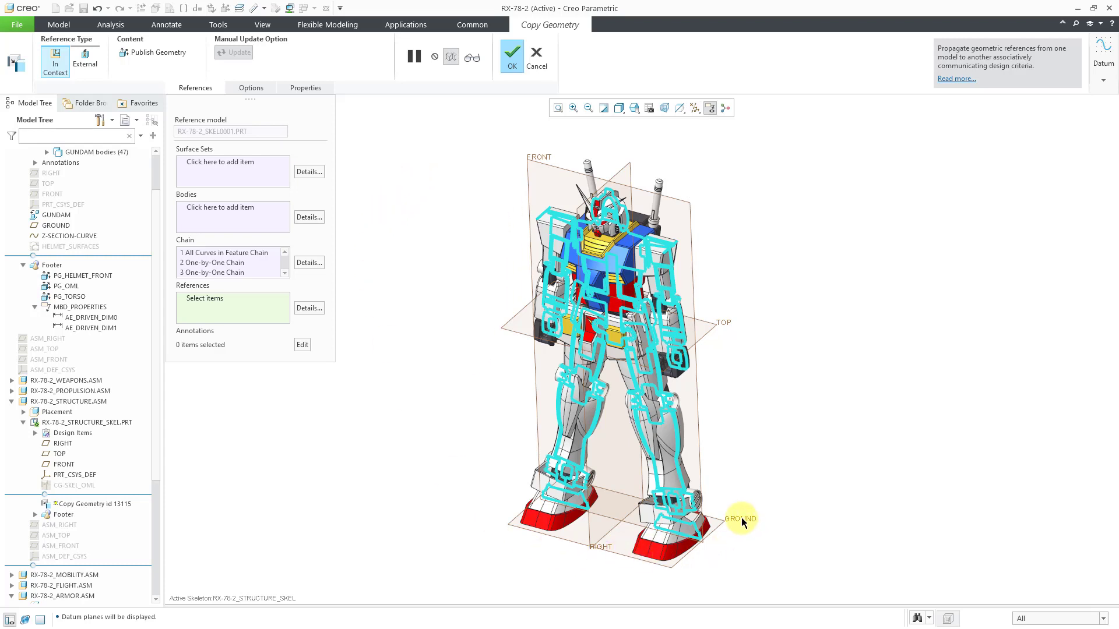
{"action": "left_click", "coordinate": [742, 517]}
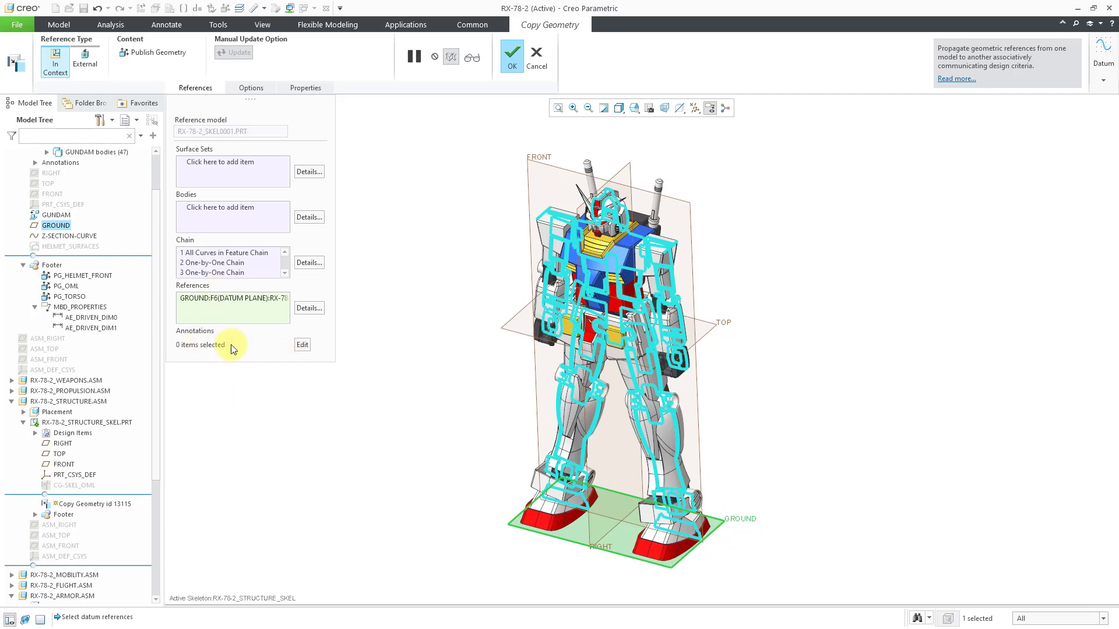
Propagate the AE_DRIVEN_DIM0 (206.9) and AE_DRIVEN_DIM1 (80.0) annotations with the copied geometry
{"action": "left_click", "coordinate": [301, 344]}
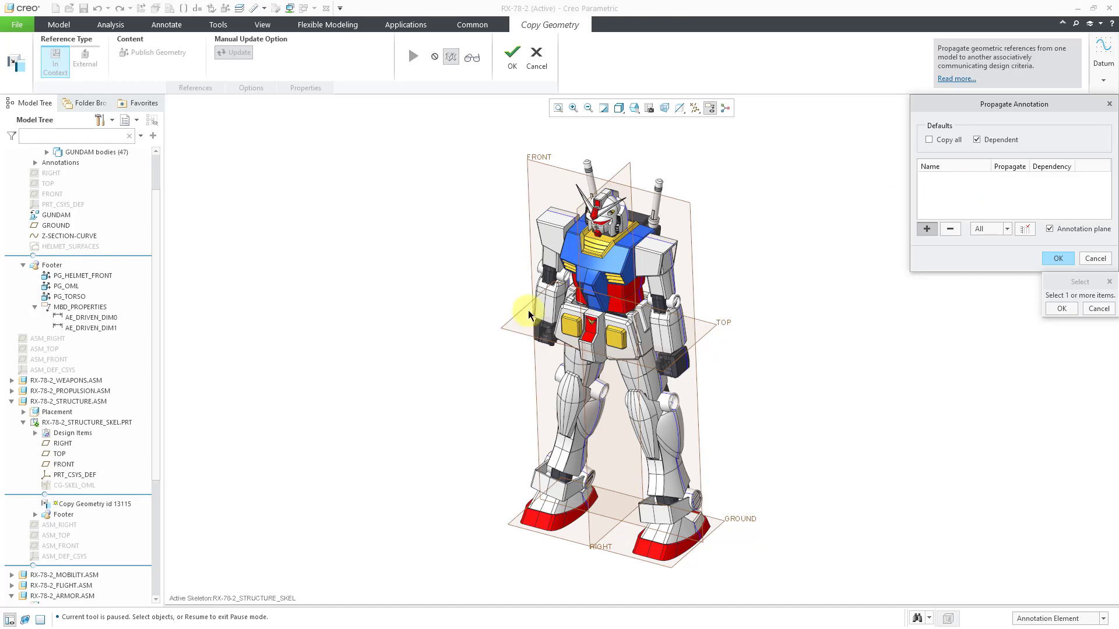
{"action": "left_click", "coordinate": [99, 318]}
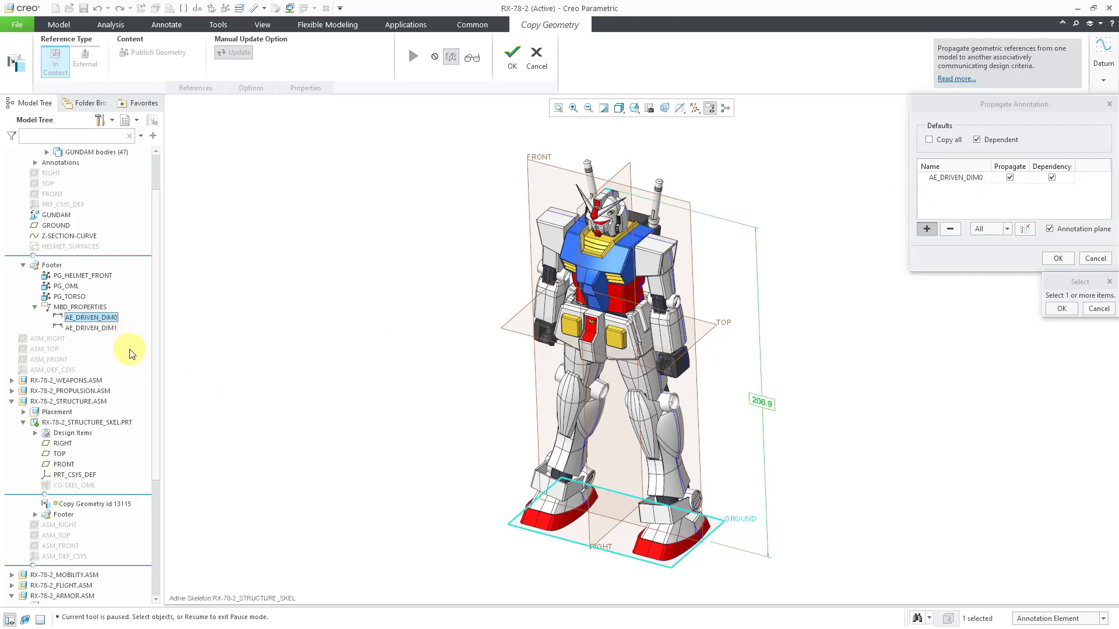
{"action": "left_click", "coordinate": [101, 328], "text": "ctrl"}
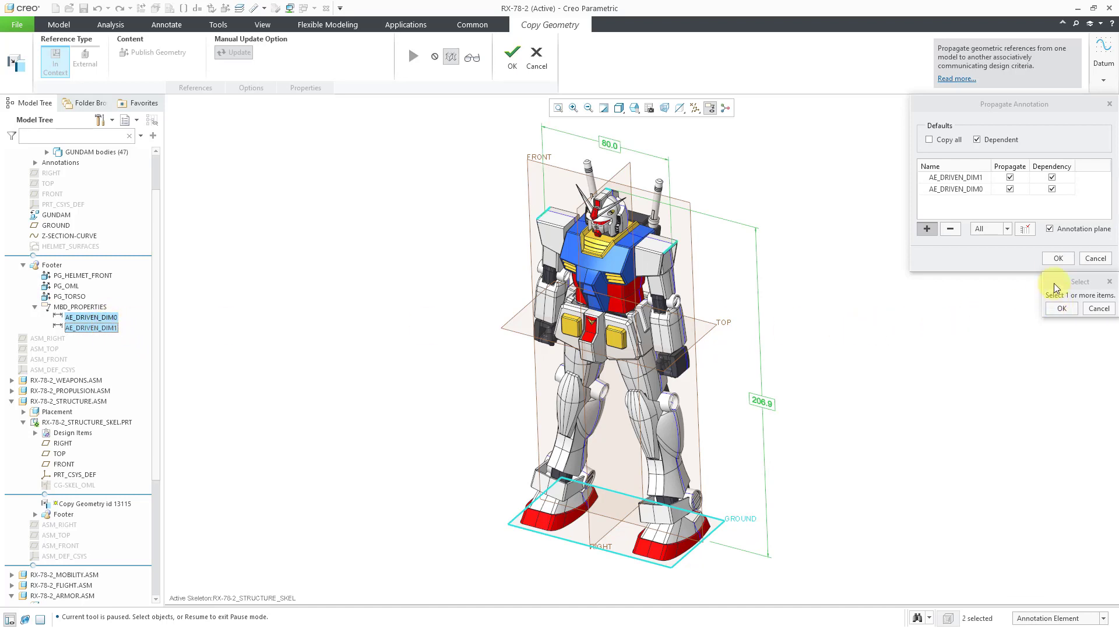
{"action": "left_click", "coordinate": [1057, 259]}
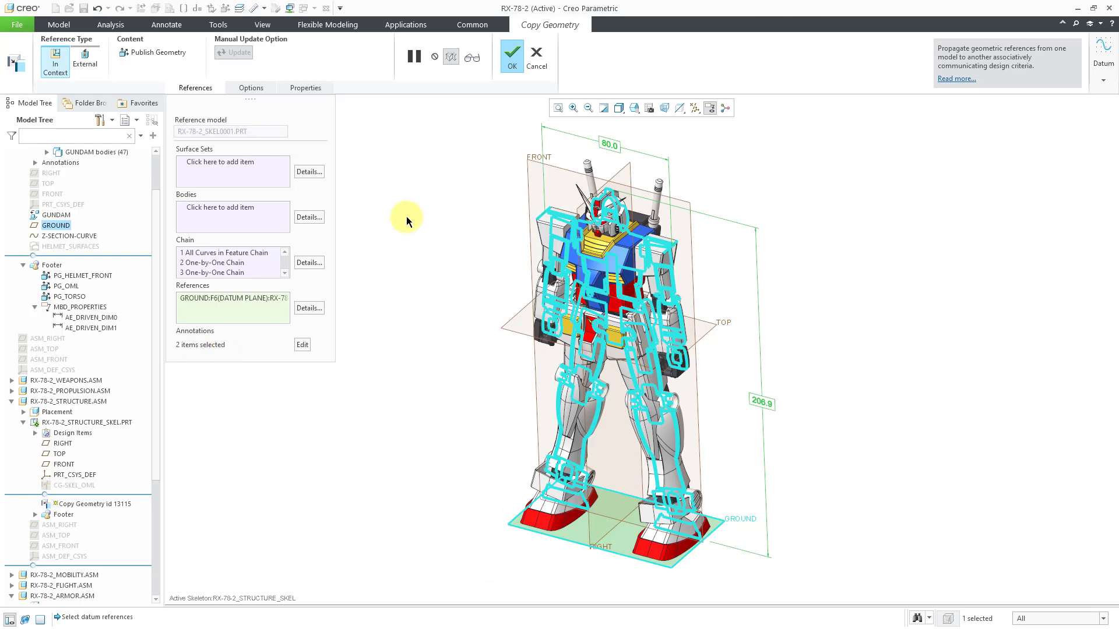
In the copy options, keep Copy all surfaces as is and choose Manual update
{"action": "left_click", "coordinate": [254, 89]}
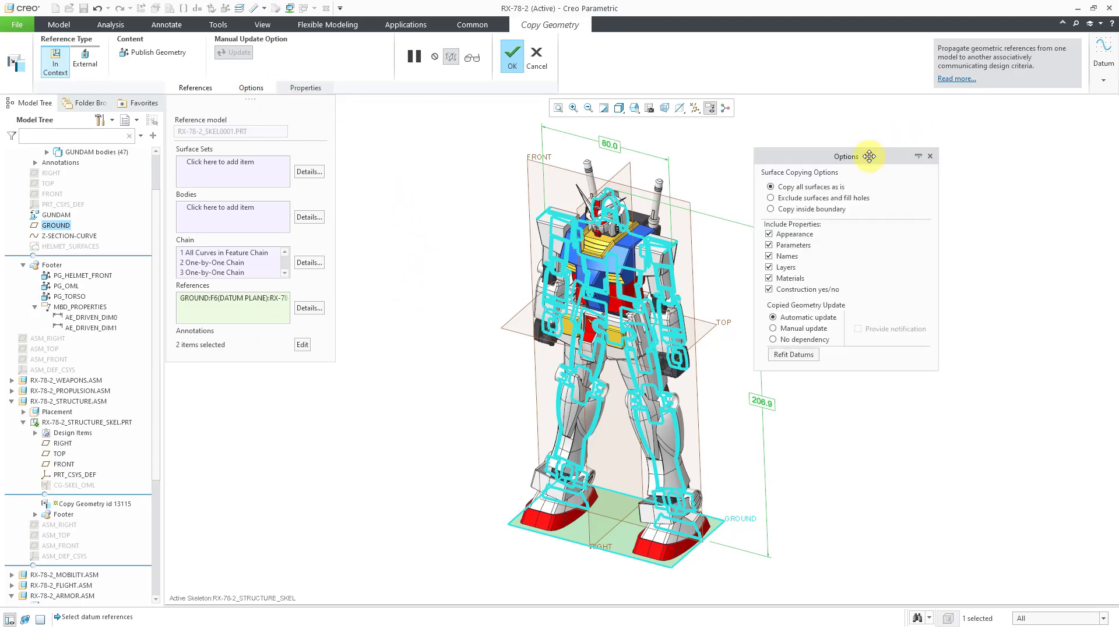
{"action": "left_click_drag", "start_coordinate": [869, 156], "coordinate": [921, 134]}
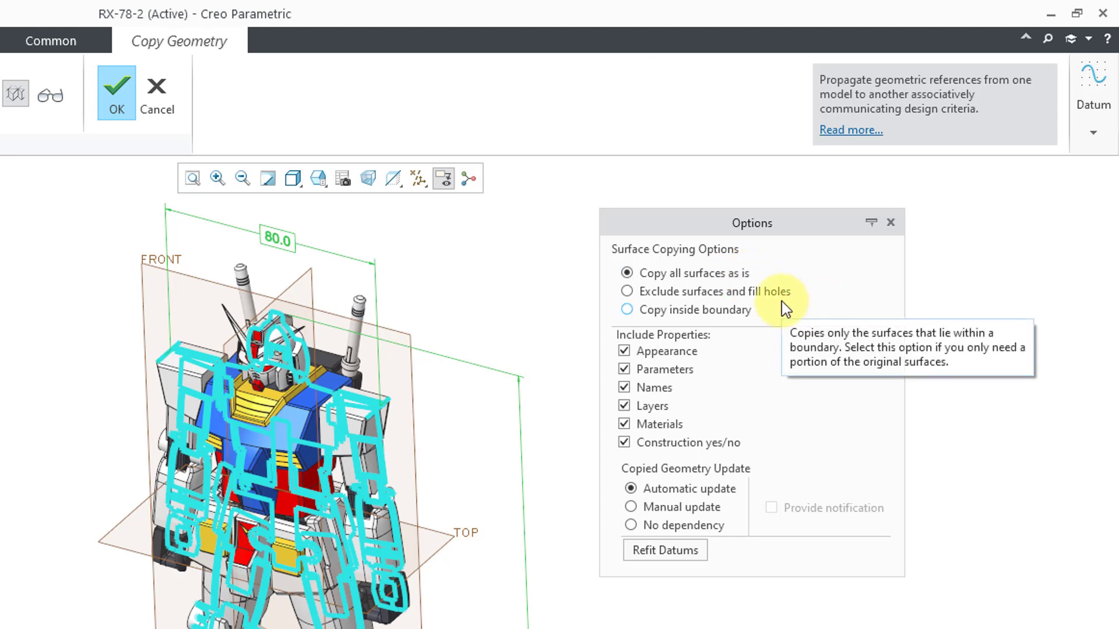
{"action": "left_click", "coordinate": [744, 317]}
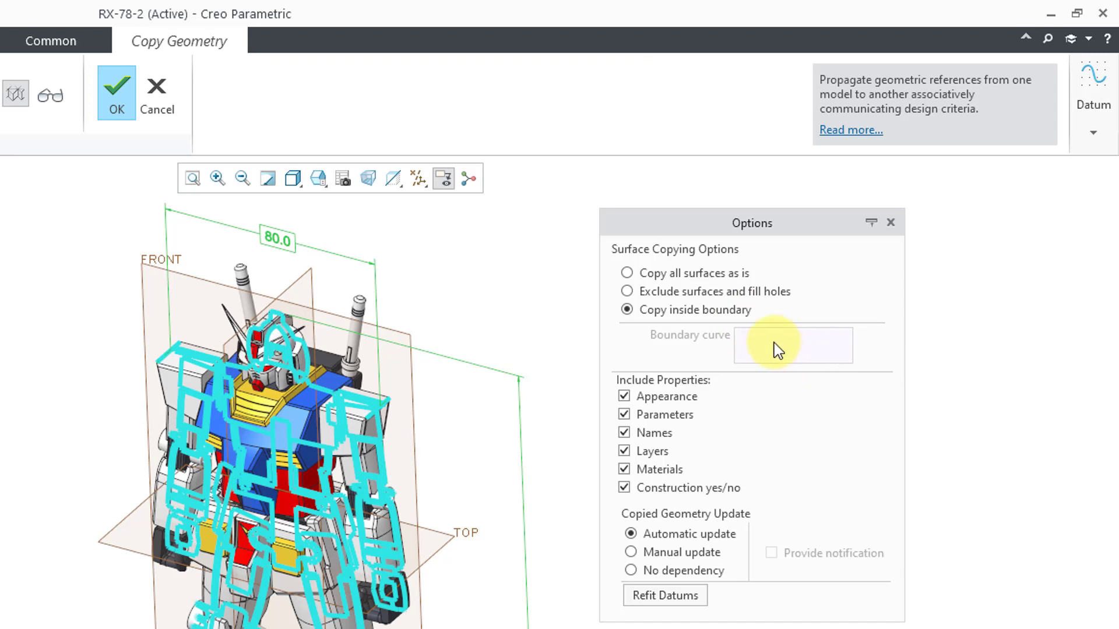
{"action": "left_click", "coordinate": [699, 274]}
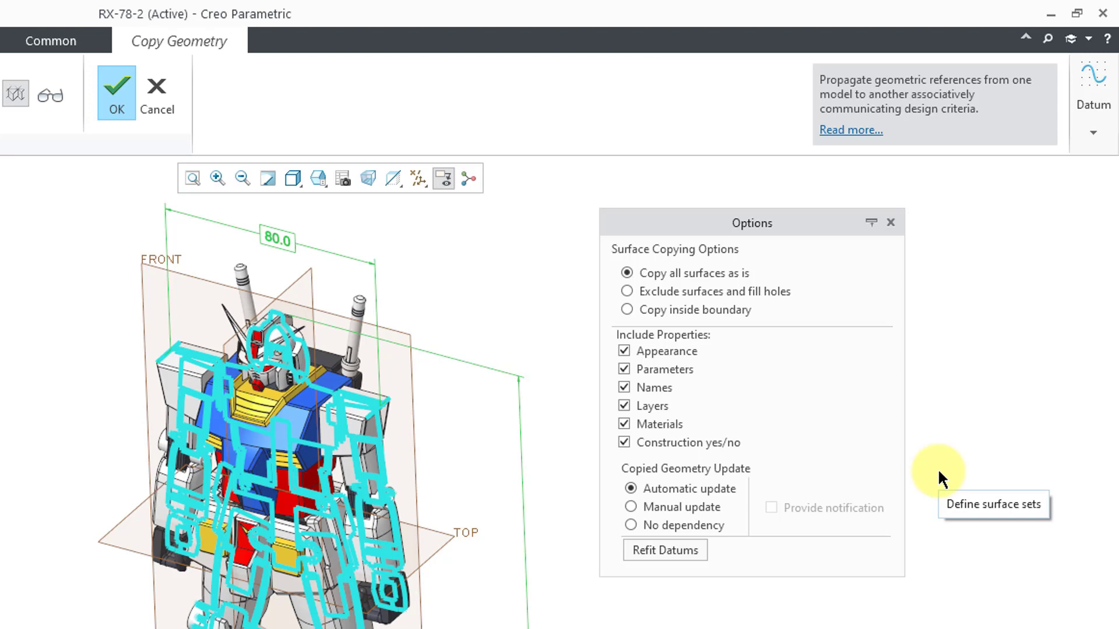
{"action": "left_click", "coordinate": [687, 512]}
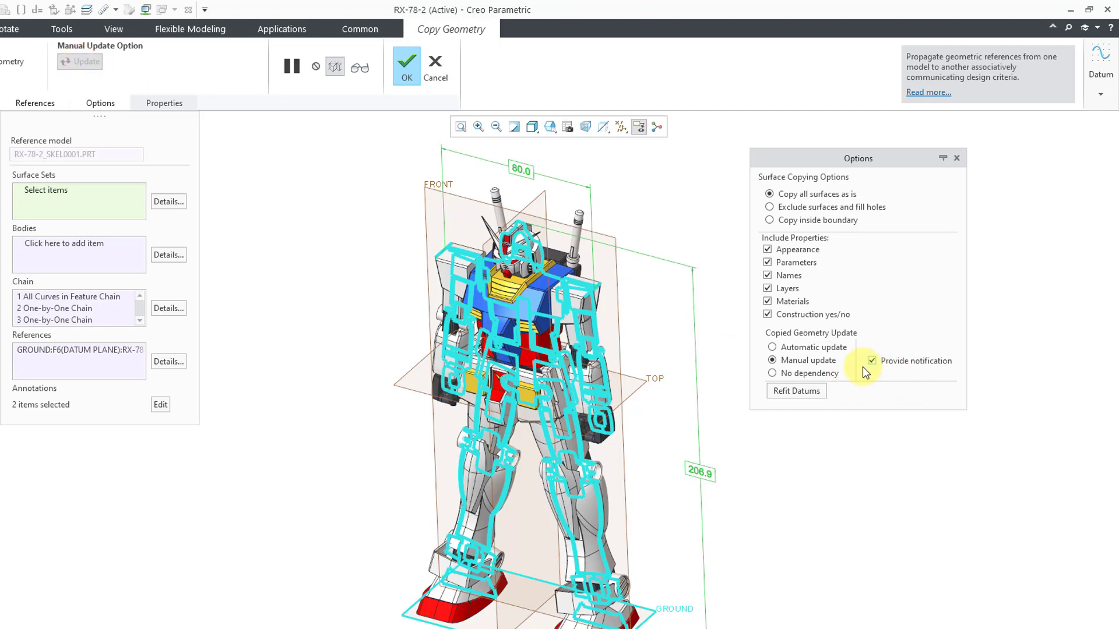
Keep the reference-model dependency and switch the copy to Automatic update
{"action": "left_click", "coordinate": [819, 373]}
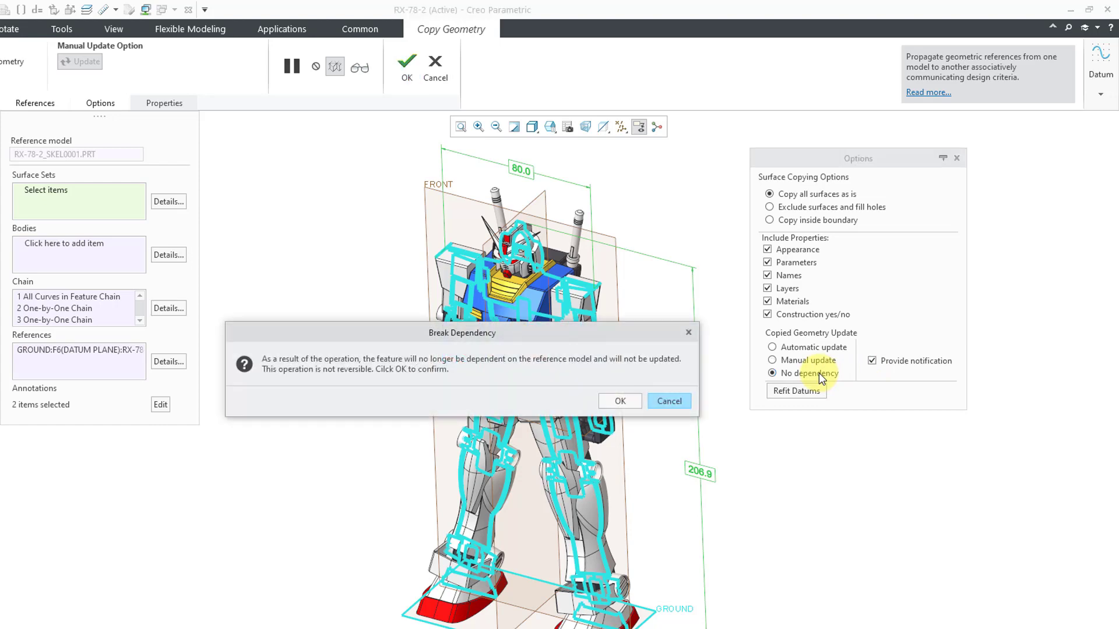
{"action": "left_click", "coordinate": [681, 401]}
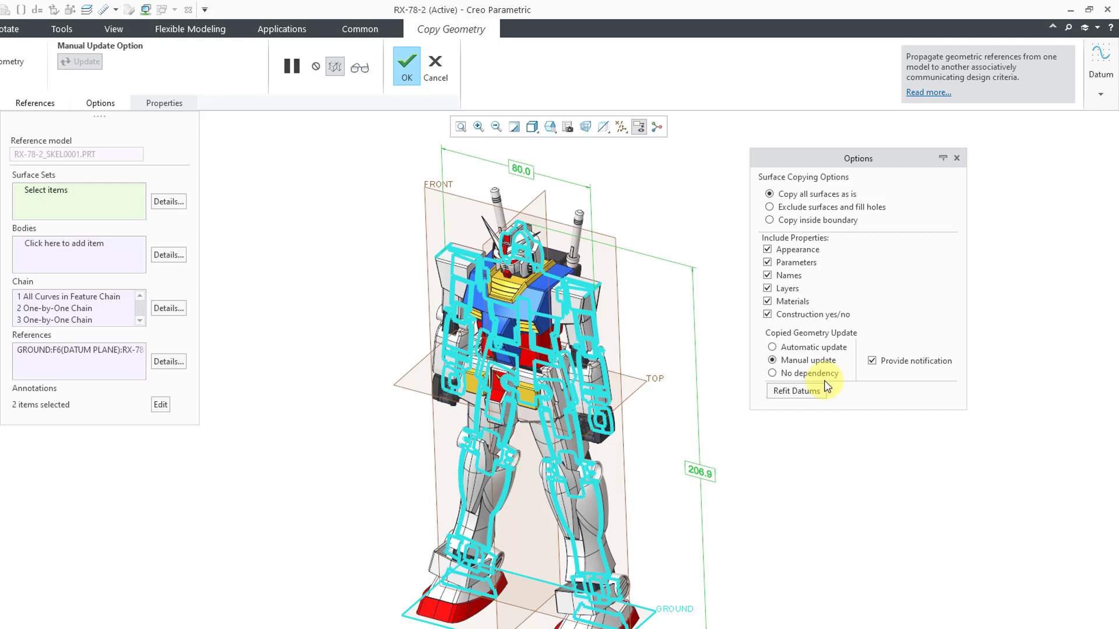
{"action": "left_click", "coordinate": [800, 348]}
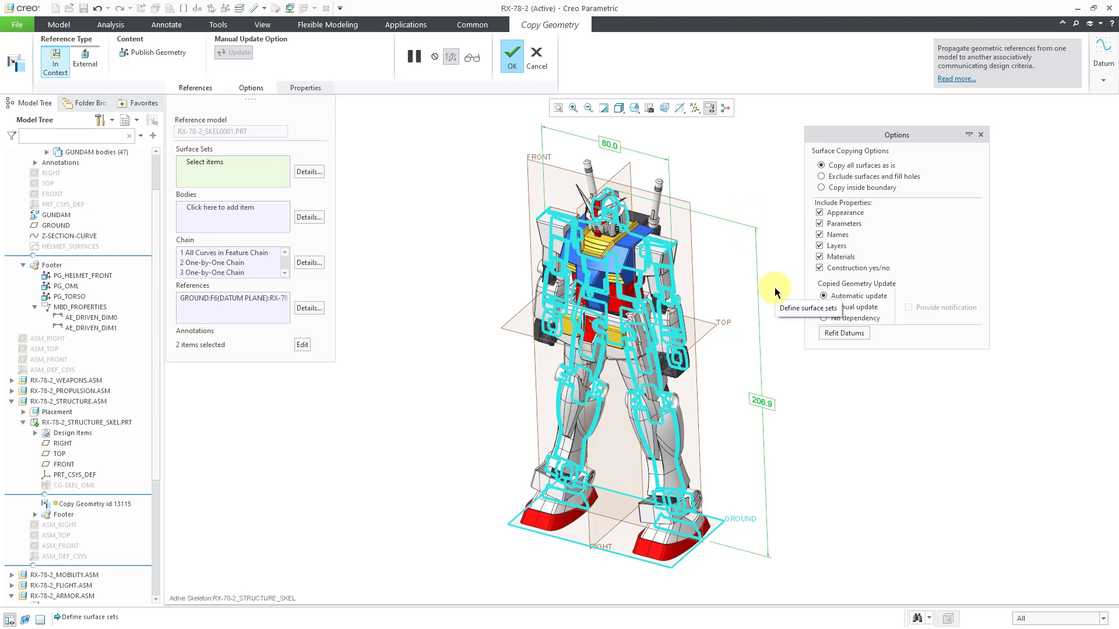
Enter cg_skel as the feature name in Properties and complete the Copy Geometry
{"action": "left_click", "coordinate": [980, 134]}
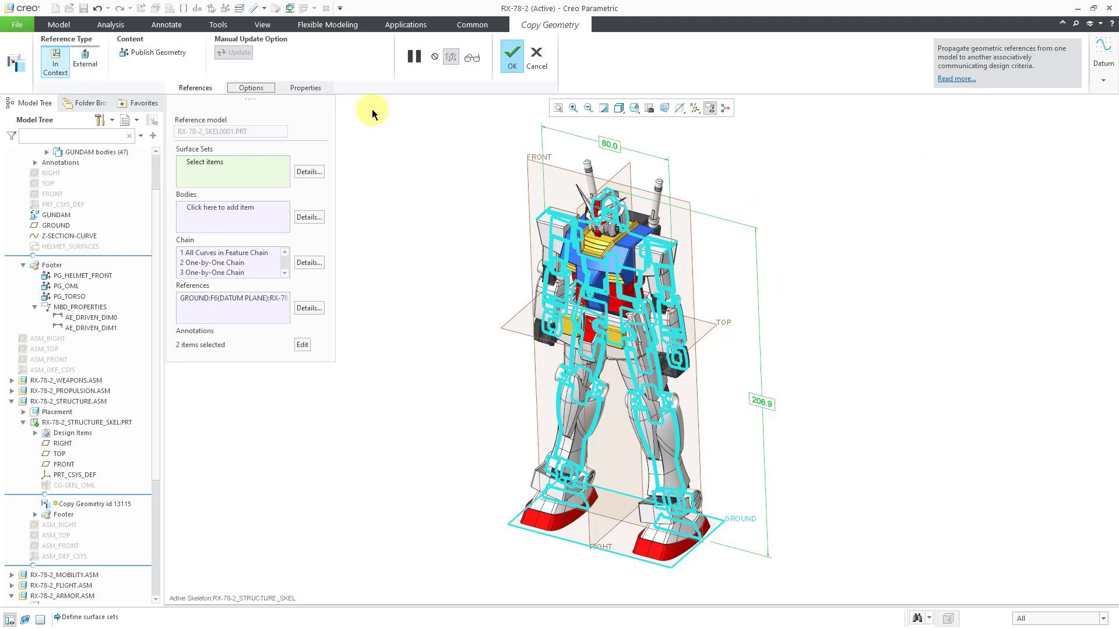
{"action": "left_click", "coordinate": [298, 89]}
{"action": "double_click", "coordinate": [324, 123]}
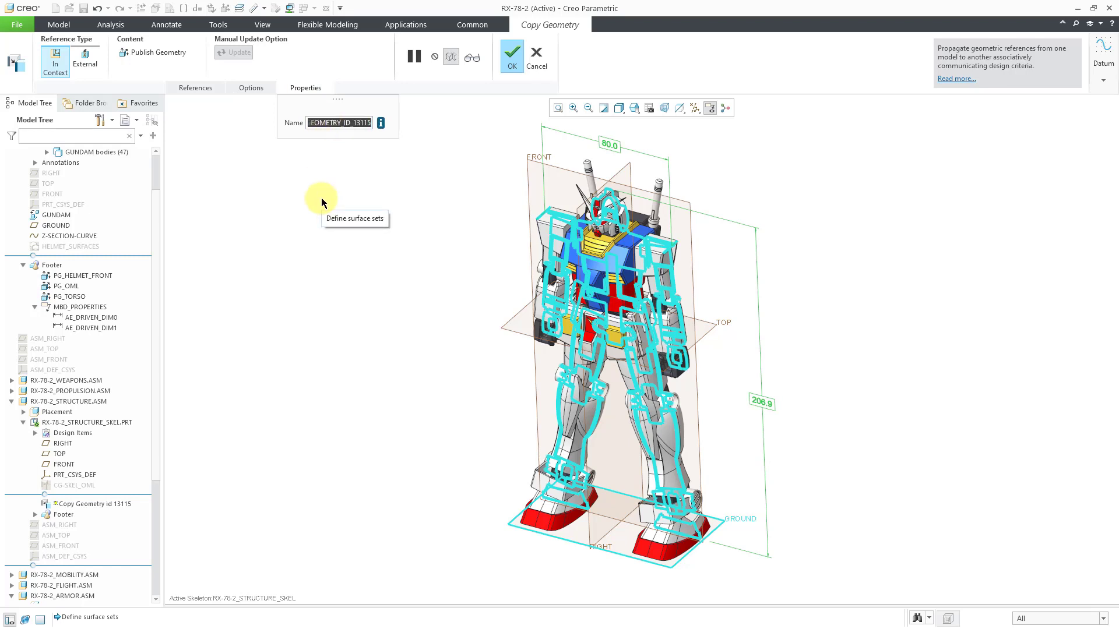
{"action": "type", "text": "cg"}
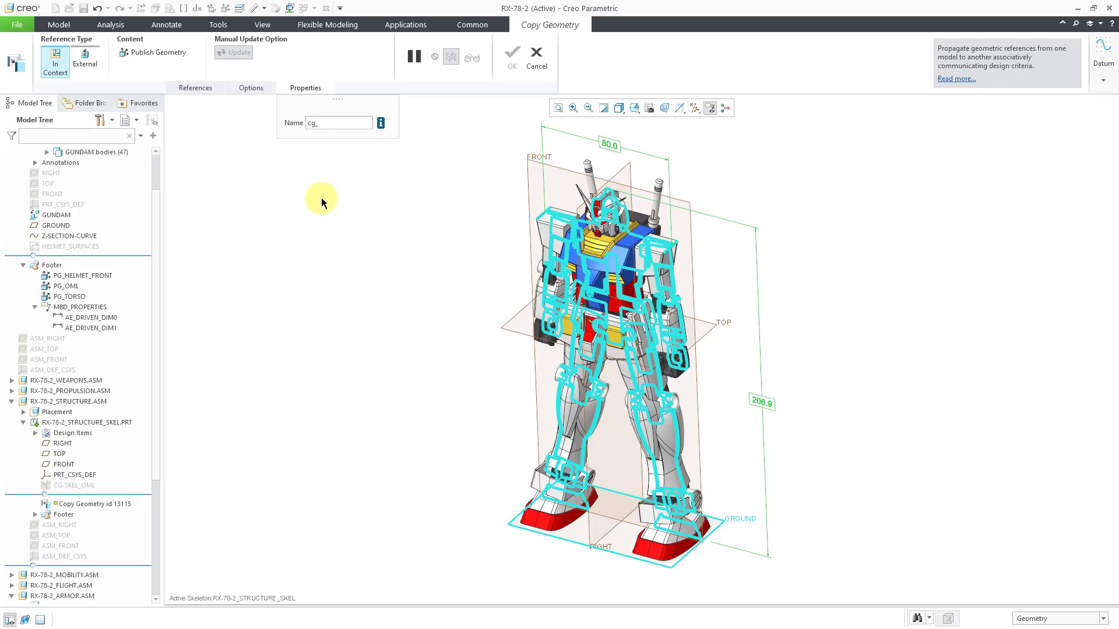
{"action": "type", "text": "_skel"}
{"action": "key", "text": "Return"}
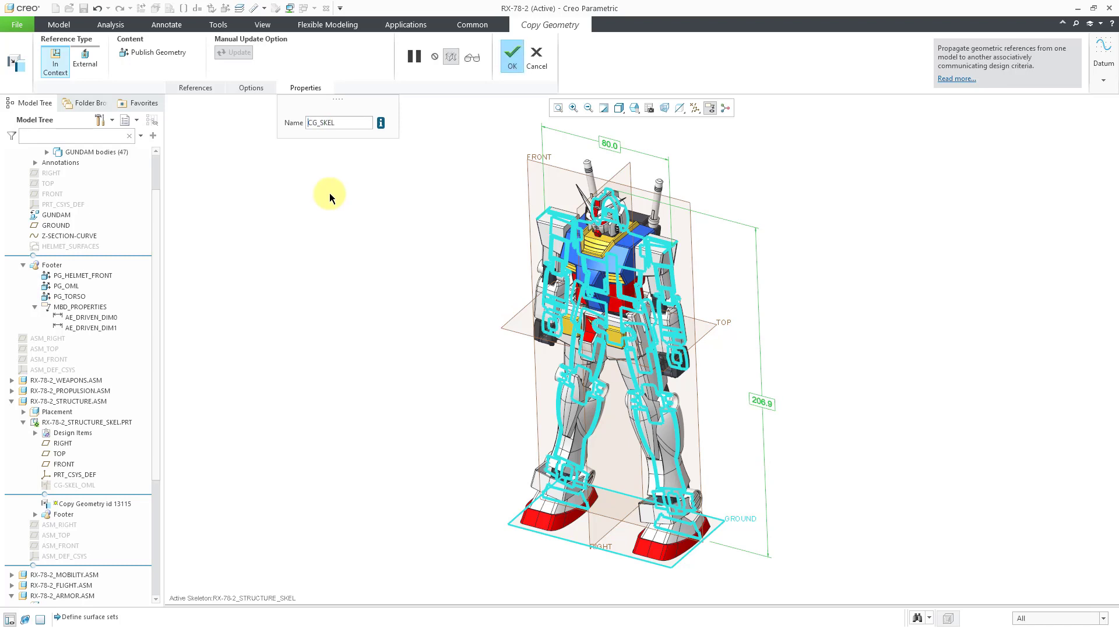
{"action": "left_click", "coordinate": [512, 67]}
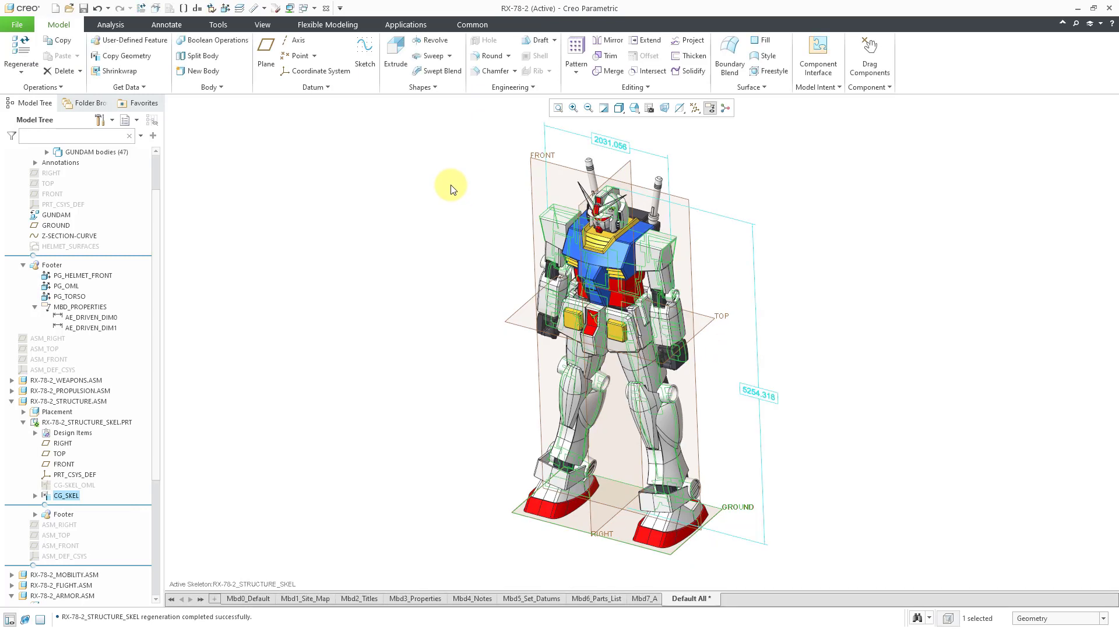
Open RX-78-2_STRUCTURE_SKEL.PRT from the Model Tree in its own window
{"action": "left_click", "coordinate": [86, 423]}
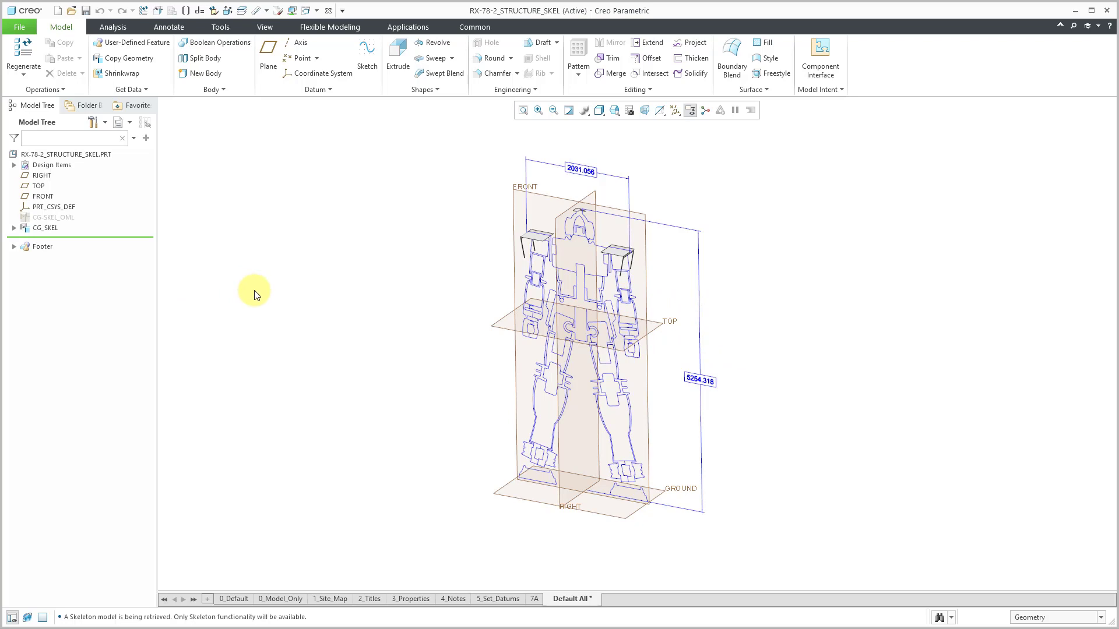
Hide the CG_SKEL curves and show the CG-SKEL_OML surfaces, then clear the selection
{"action": "left_click", "coordinate": [51, 229]}
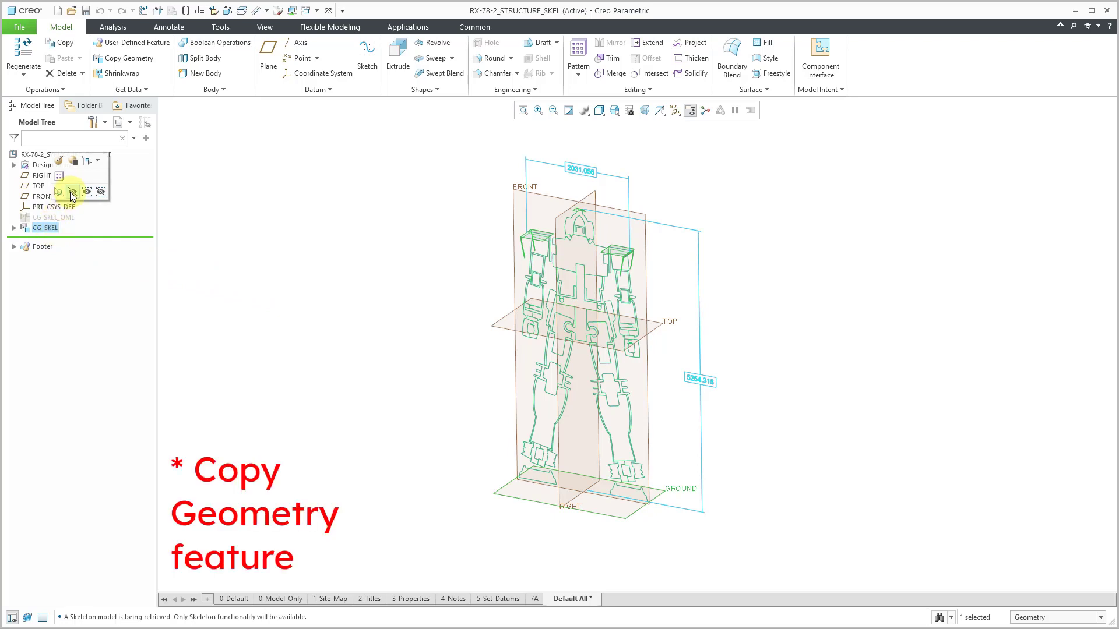
{"action": "left_click", "coordinate": [72, 193]}
{"action": "left_click", "coordinate": [75, 218]}
{"action": "left_click", "coordinate": [102, 179]}
{"action": "scroll", "coordinate": [492, 285], "scroll_direction": "down", "scroll_amount": 2}
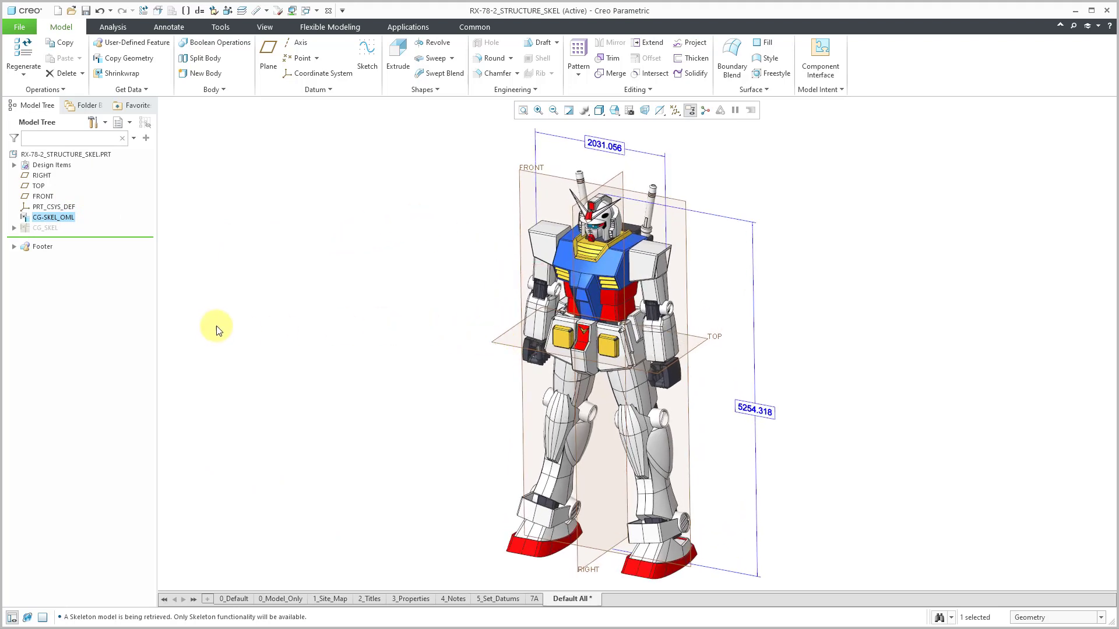
{"action": "left_click", "coordinate": [296, 315]}
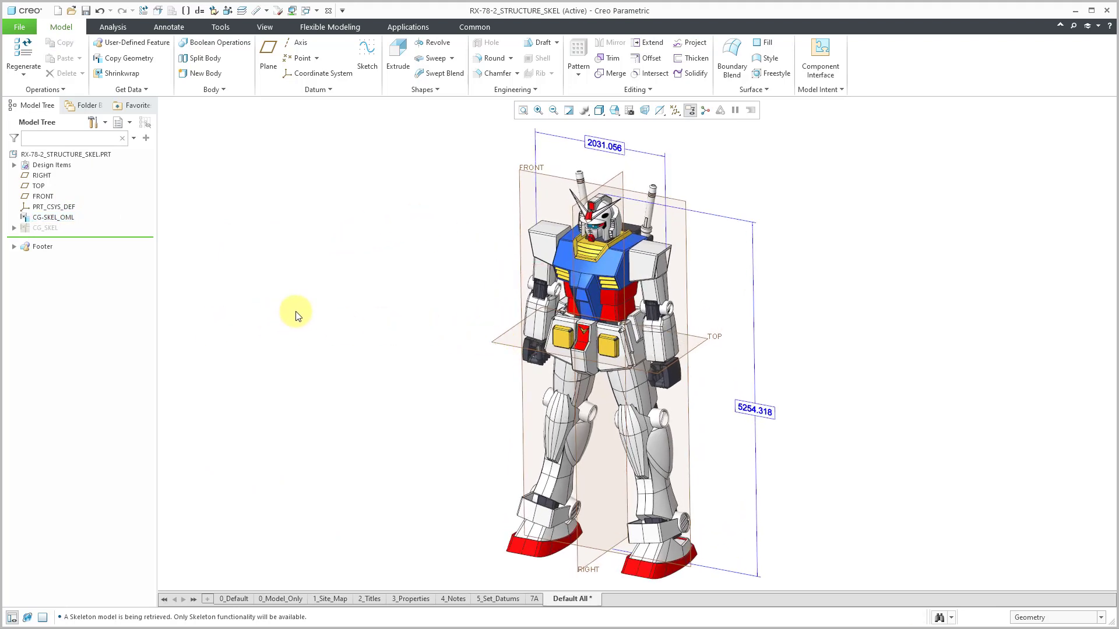